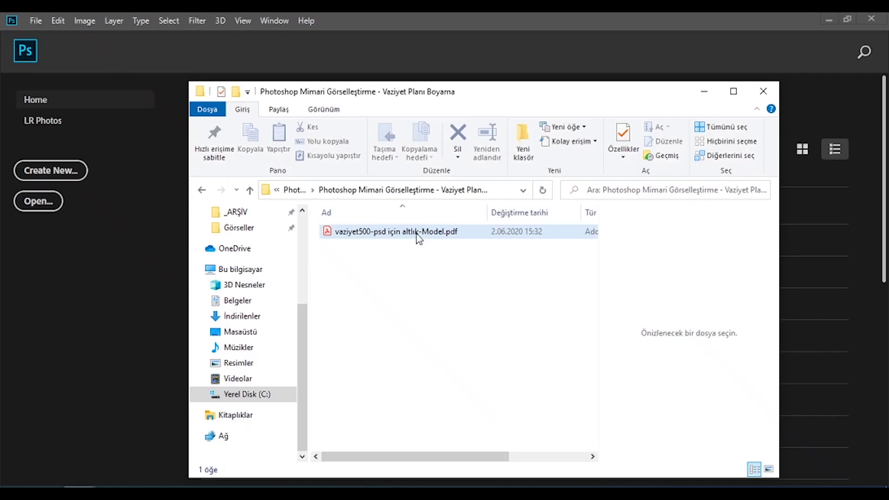
# Step: Import the site plan PDF and place a white-filled layer beneath the drawing
pyautogui.moveTo(416, 234); pyautogui.dragTo(437, 13)
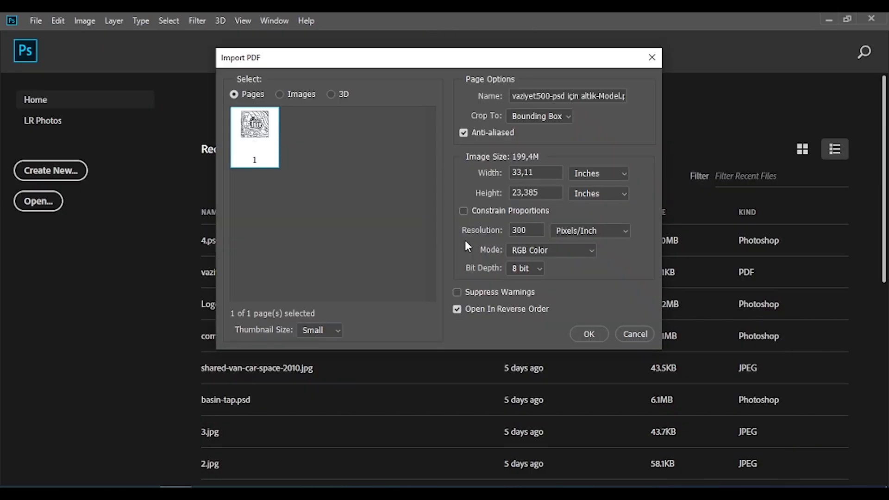
pyautogui.click(589, 333)
pyautogui.click(849, 477)
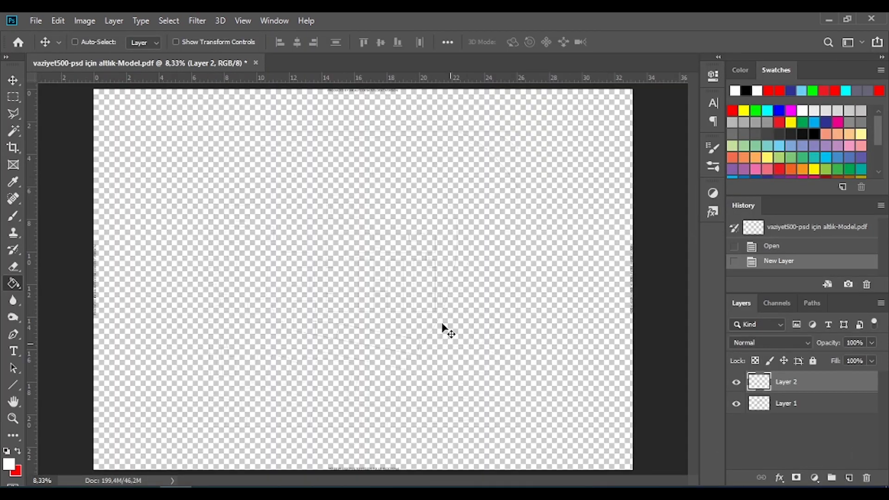
pyautogui.click(442, 326)
pyautogui.moveTo(785, 381); pyautogui.dragTo(786, 412)
# Step: Duplicate the drawing layer, merge the copies, and name the result 'vaziyet planı'
pyautogui.press('v')
pyautogui.click(786, 381)
pyautogui.hotkey('ctrl', 'j')
pyautogui.hotkey('ctrl', 'j')
pyautogui.hotkey('ctrl', 'j')
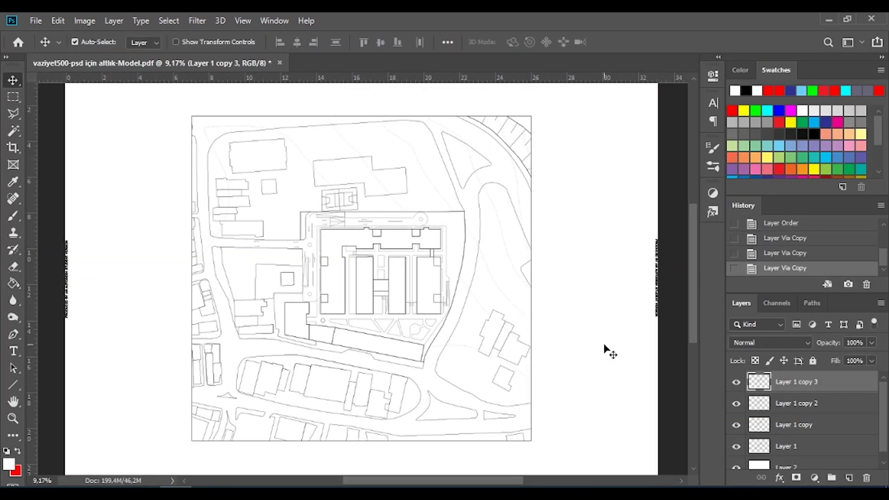
pyautogui.keyDown('shift'); pyautogui.click(785, 446); pyautogui.keyUp('shift')
pyautogui.rightClick(787, 425)
pyautogui.click(651, 390)
pyautogui.doubleClick(797, 381)
pyautogui.write('vaziyet')
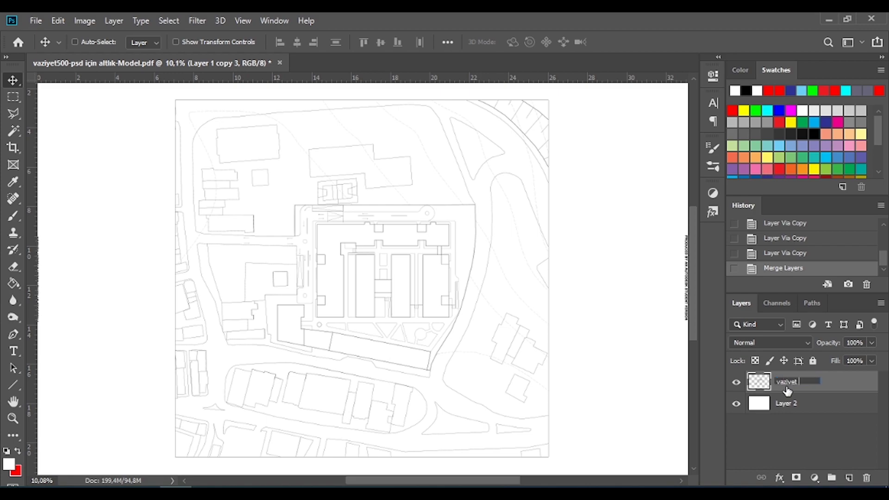
pyautogui.write('planı')
pyautogui.press('Return')
pyautogui.scroll(-2, 468, 274)
# Step: Magic Wand the roads and fill them with a #bcbcbc Solid Color layer named 'yol'
pyautogui.press('w')
pyautogui.scroll(2, 223, 158)
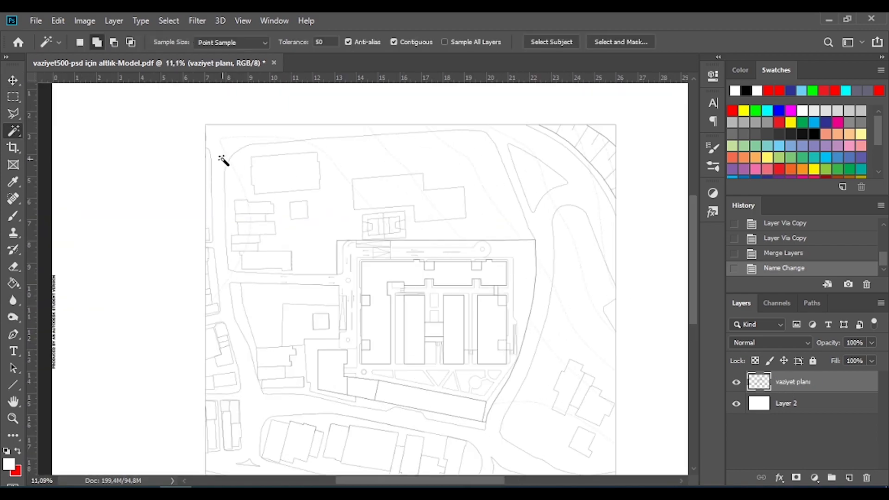
pyautogui.click(222, 159)
pyautogui.scroll(5, 539, 413)
pyautogui.scroll(1, 524, 405)
pyautogui.scroll(-3, 524, 405)
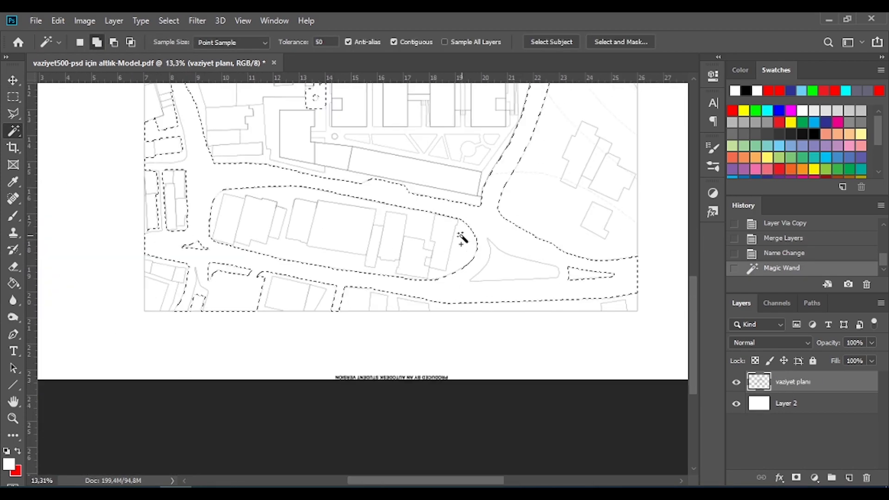
pyautogui.scroll(-2, 461, 238)
pyautogui.click(813, 477)
pyautogui.click(806, 193)
pyautogui.click(502, 285)
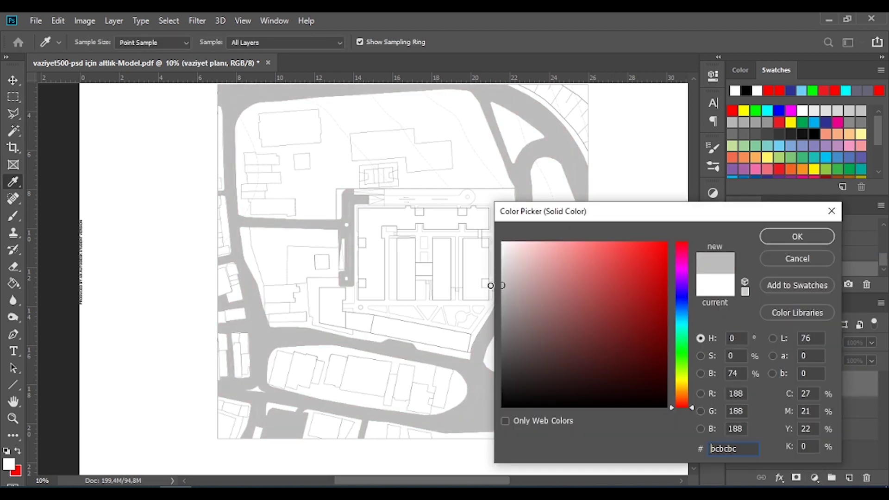
pyautogui.click(785, 235)
pyautogui.write('yol')
pyautogui.click(792, 409)
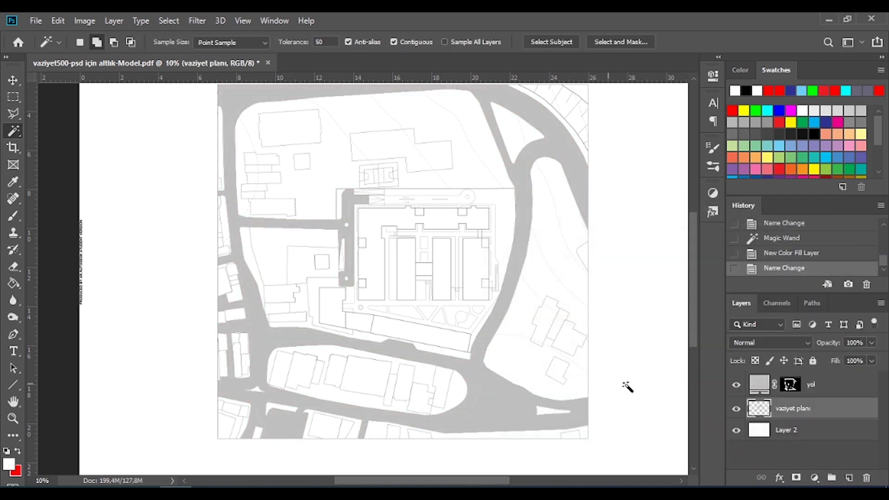
# Step: Magic Wand select the buildings on the vaziyet planı layer
pyautogui.scroll(2, 625, 387)
pyautogui.click(301, 363)
pyautogui.click(440, 381)
pyautogui.scroll(2, 416, 263)
pyautogui.scroll(2, 415, 263)
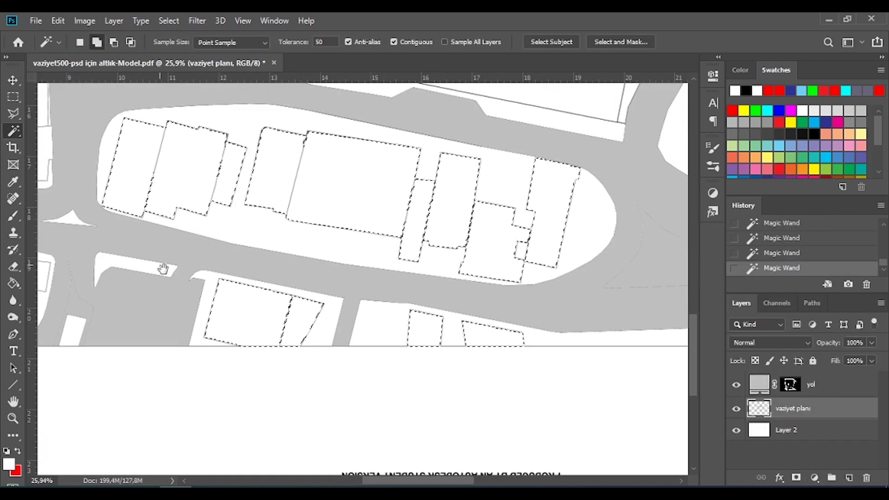
pyautogui.click(361, 345)
pyautogui.scroll(4, 317, 245)
pyautogui.moveTo(440, 117); pyautogui.dragTo(406, 419)
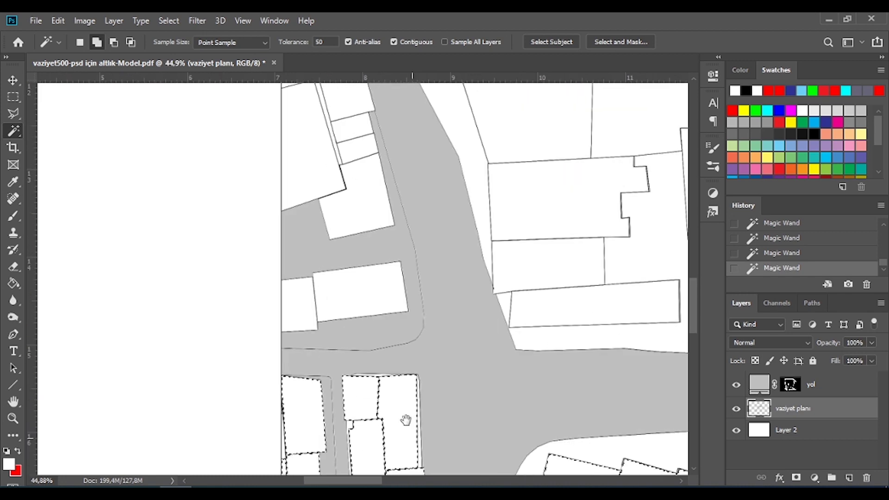
# Step: Fill the selected buildings with a white Solid Color layer named 'binalar'
pyautogui.scroll(3, 301, 139)
pyautogui.scroll(2, 287, 256)
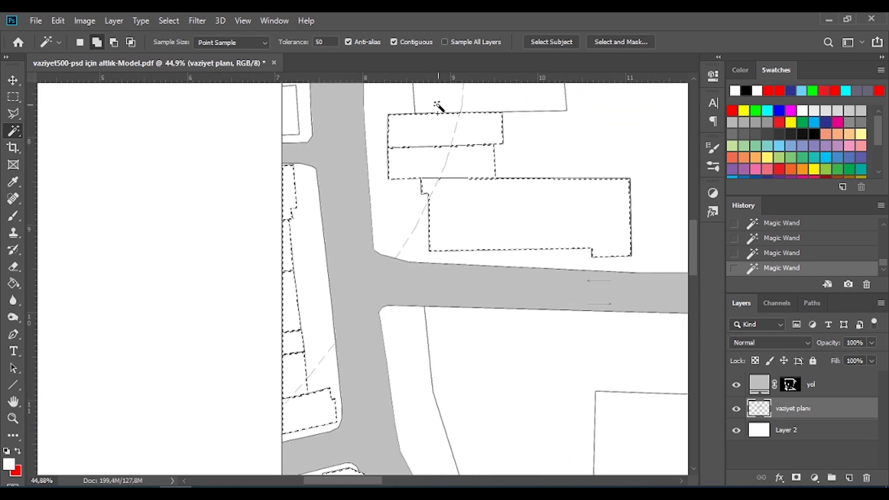
pyautogui.scroll(-3, 477, 302)
pyautogui.scroll(-2, 571, 337)
pyautogui.scroll(-2, 484, 333)
pyautogui.scroll(-2, 512, 434)
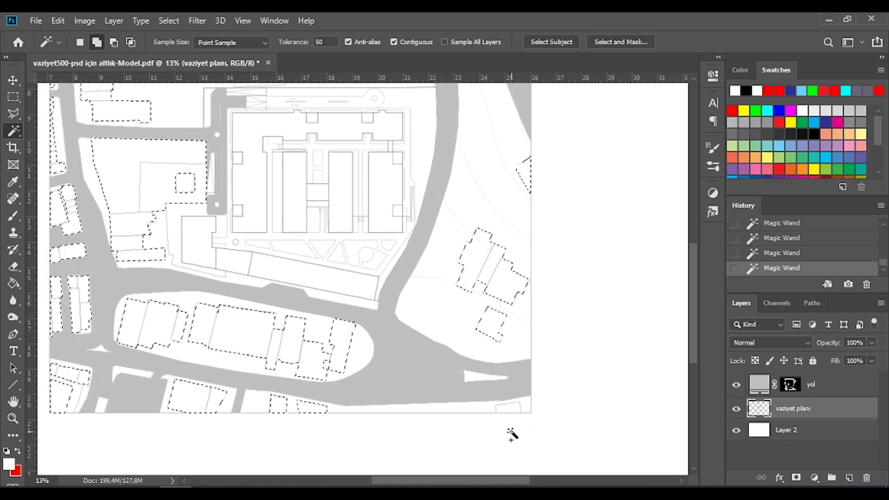
pyautogui.scroll(2, 333, 311)
pyautogui.scroll(2, 317, 298)
pyautogui.scroll(-5, 390, 286)
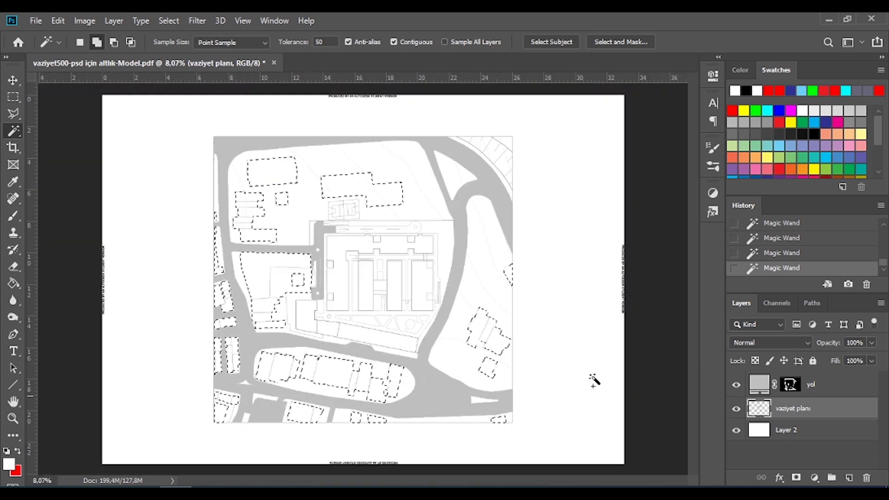
pyautogui.click(814, 477)
pyautogui.click(810, 253)
pyautogui.press('Return')
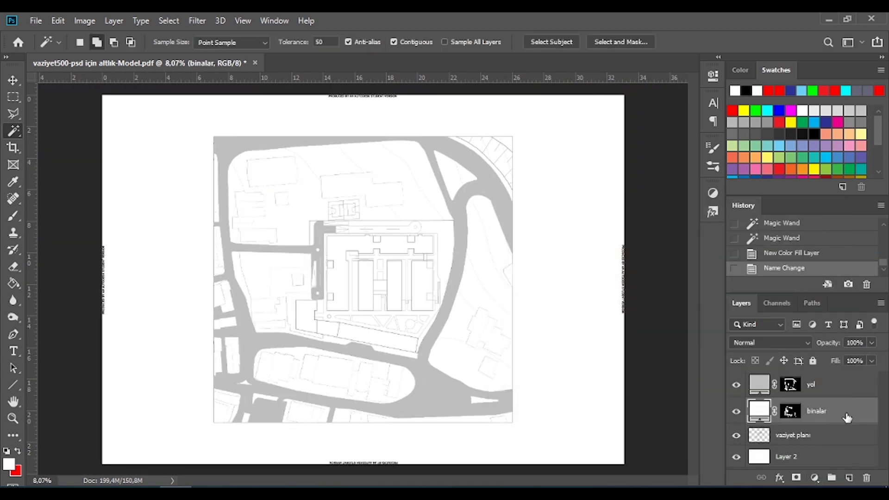
# Step: Give binalar a black drop shadow with angle 119, distance 28 and size 13
pyautogui.doubleClick(842, 411)
pyautogui.click(306, 388)
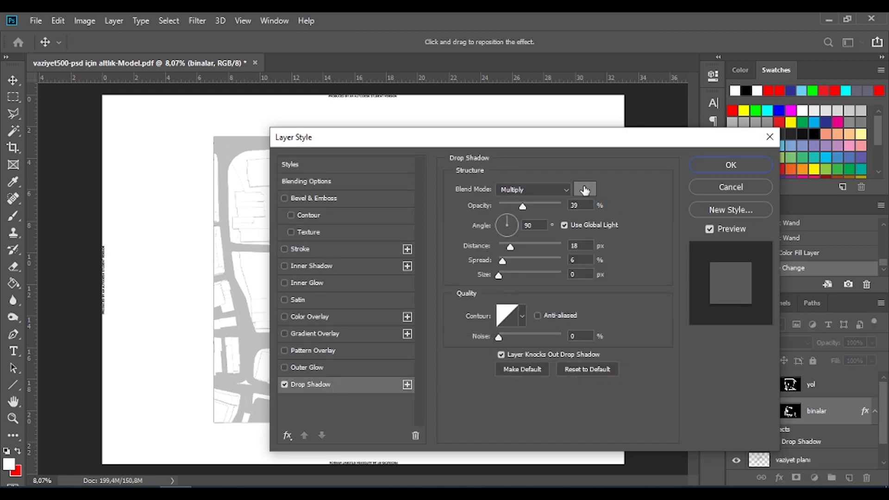
pyautogui.click(583, 188)
pyautogui.click(769, 234)
pyautogui.moveTo(440, 137); pyautogui.dragTo(516, 100)
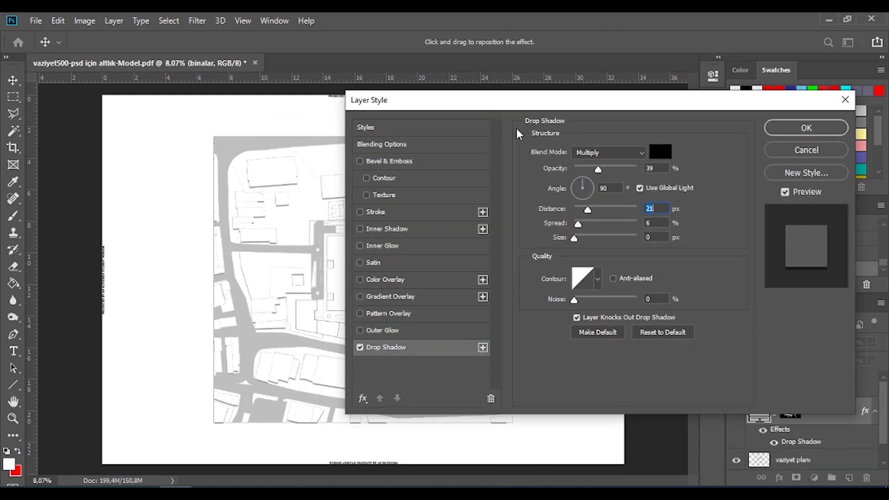
pyautogui.click(577, 177)
pyautogui.click(592, 209)
pyautogui.click(581, 236)
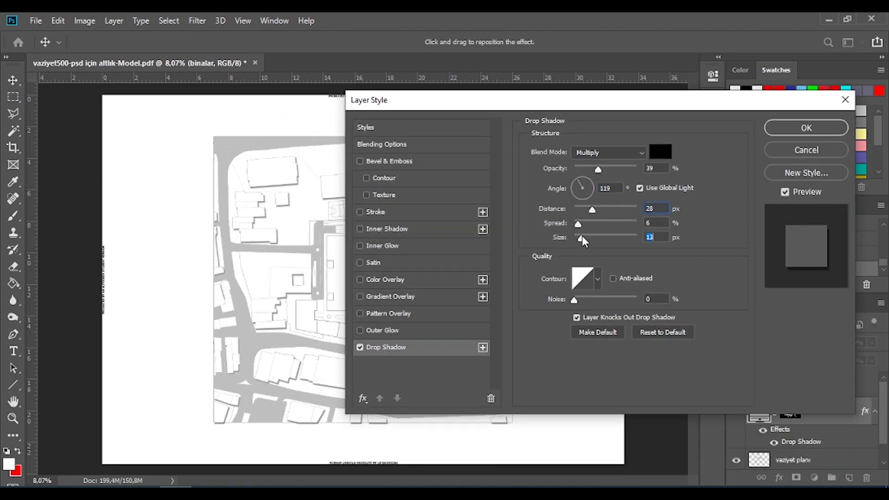
pyautogui.click(806, 128)
# Step: Add an inner shadow to the yol layer with shorter distance and higher opacity
pyautogui.scroll(3, 228, 395)
pyautogui.press('v')
pyautogui.click(832, 388)
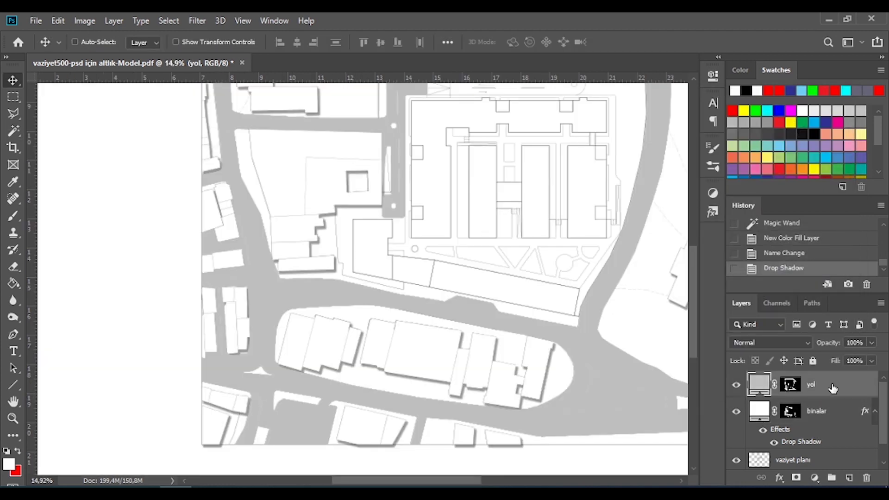
pyautogui.doubleClick(831, 388)
pyautogui.click(389, 231)
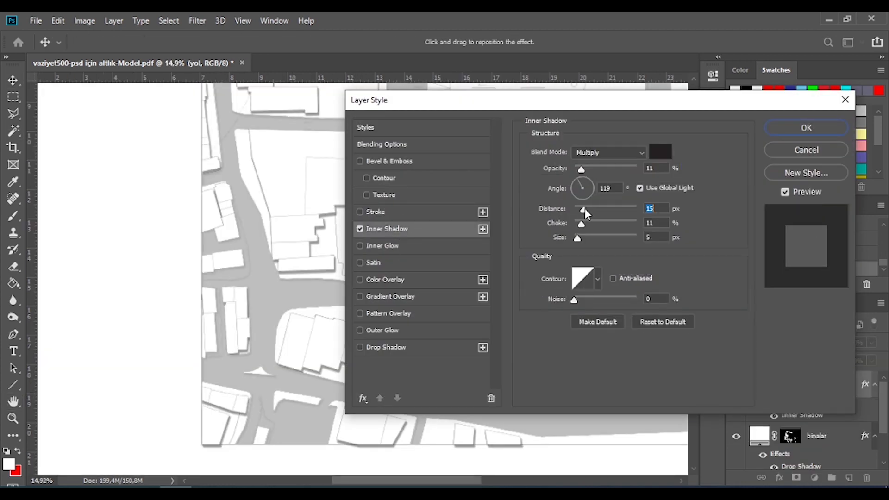
pyautogui.moveTo(584, 208); pyautogui.dragTo(578, 207)
pyautogui.moveTo(581, 166); pyautogui.dragTo(590, 171)
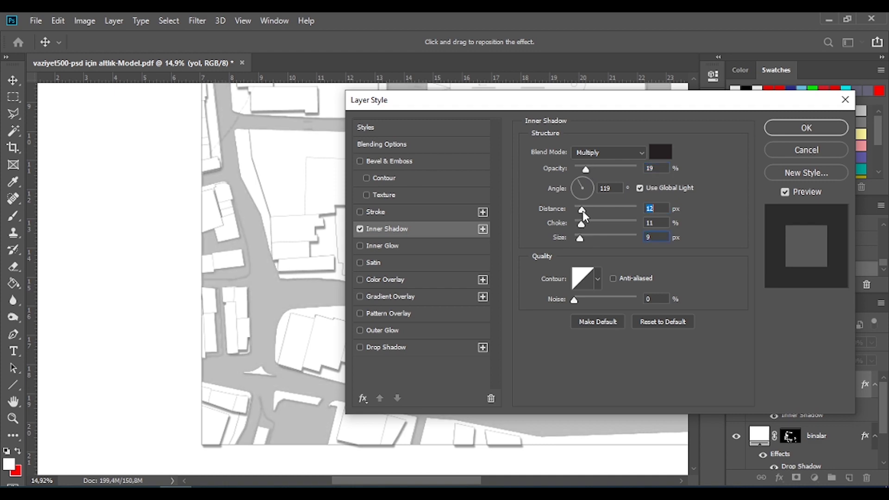
pyautogui.press('Return')
pyautogui.scroll(2, 436, 272)
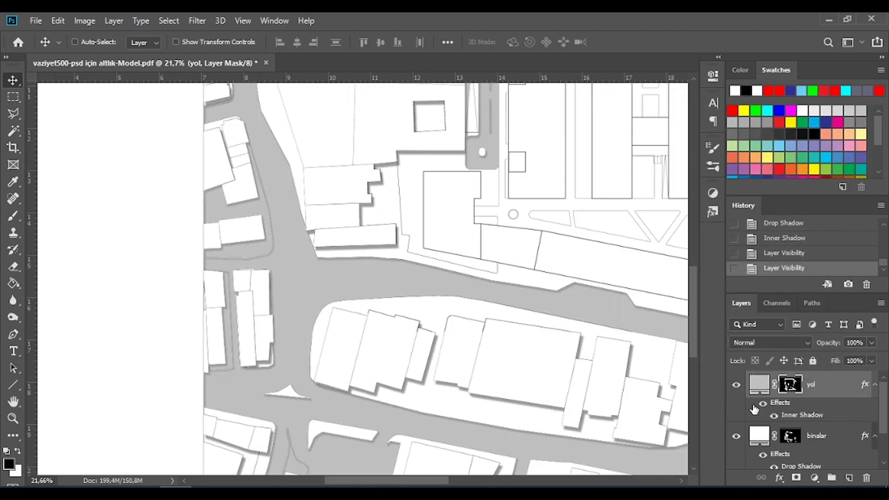
# Step: Select the vaziyet planı layer and hide the yol layer's shadow effects
pyautogui.scroll(-2, 787, 417)
pyautogui.click(793, 438)
pyautogui.press('w')
pyautogui.click(268, 224)
pyautogui.hotkey('ctrl', 'z')
pyautogui.scroll(5, 268, 224)
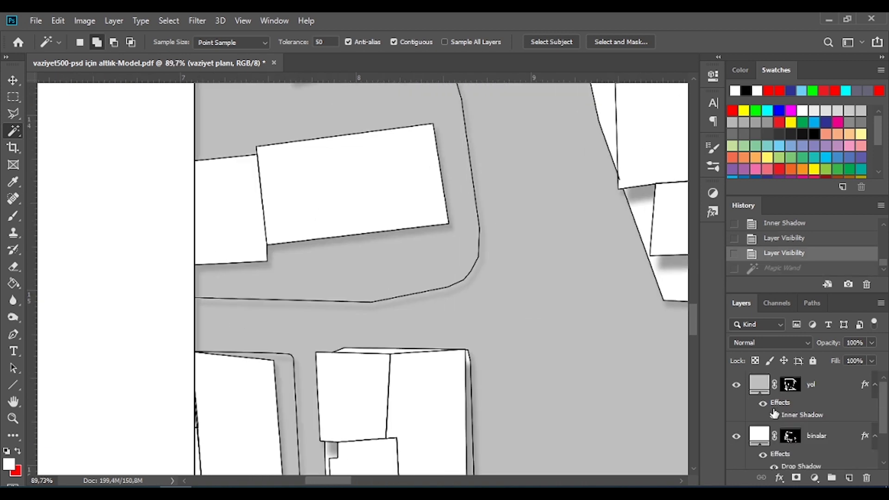
pyautogui.click(763, 403)
pyautogui.scroll(-3, 328, 324)
pyautogui.scroll(3, 413, 298)
pyautogui.scroll(-3, 371, 195)
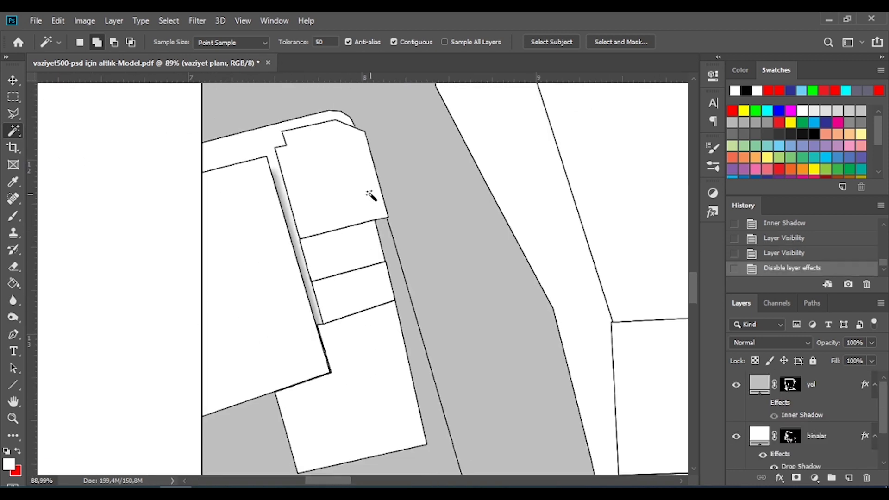
# Step: Trace a region along the road edge with the Polygonal Lasso
pyautogui.press('l')
pyautogui.click(376, 245)
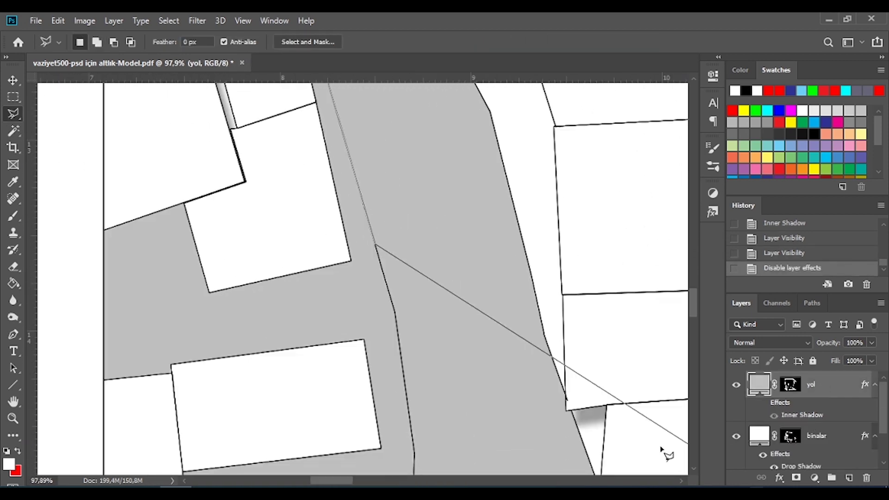
pyautogui.click(433, 417)
pyautogui.click(346, 376)
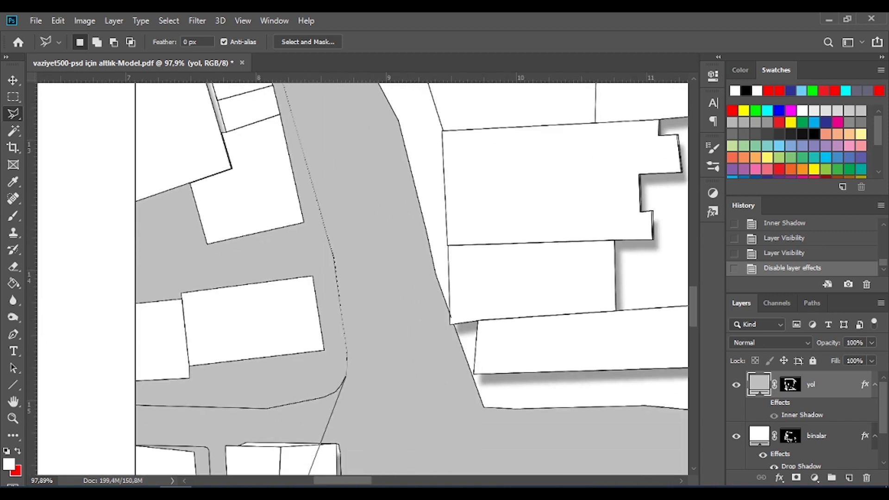
pyautogui.scroll(3, 327, 428)
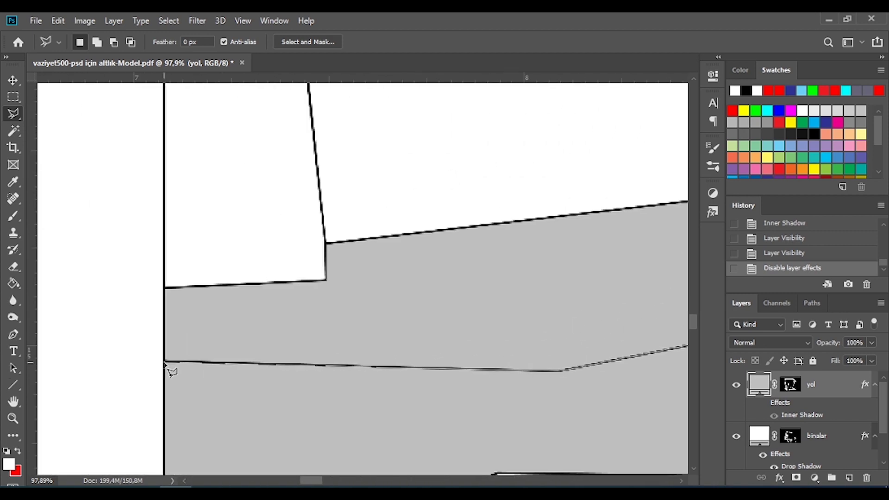
pyautogui.click(203, 160)
pyautogui.click(308, 212)
pyautogui.scroll(3, 403, 224)
pyautogui.scroll(3, 317, 129)
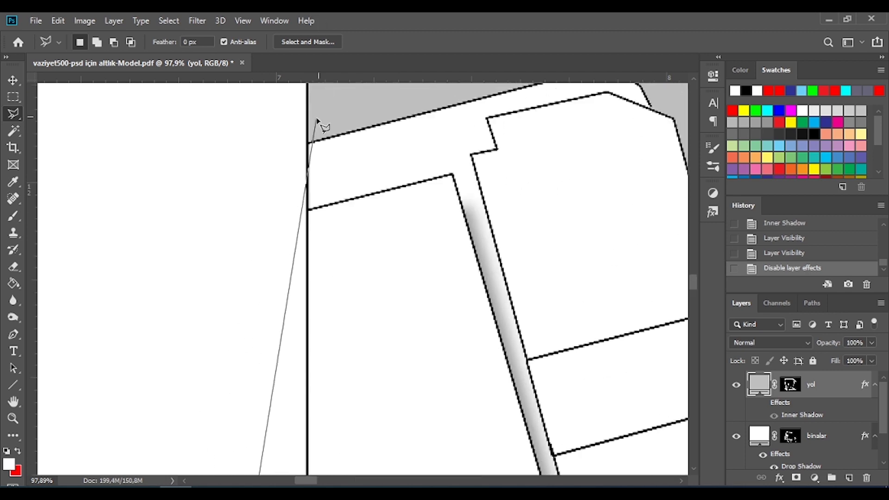
pyautogui.doubleClick(363, 254)
pyautogui.scroll(-2, 795, 392)
# Step: Fill the traced region on the yol layer mask and deselect
pyautogui.click(790, 384)
pyautogui.scroll(-5, 323, 257)
pyautogui.press('g')
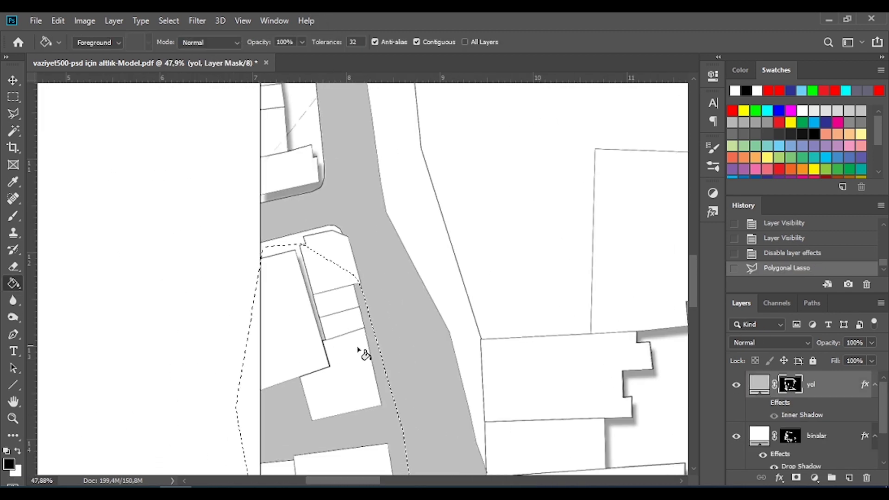
pyautogui.click(362, 347)
pyautogui.click(365, 338)
pyautogui.hotkey('ctrl', 'd')
# Step: Fill a narrow rectangular strip into the yol layer mask
pyautogui.scroll(-3, 384, 252)
pyautogui.scroll(8, 480, 185)
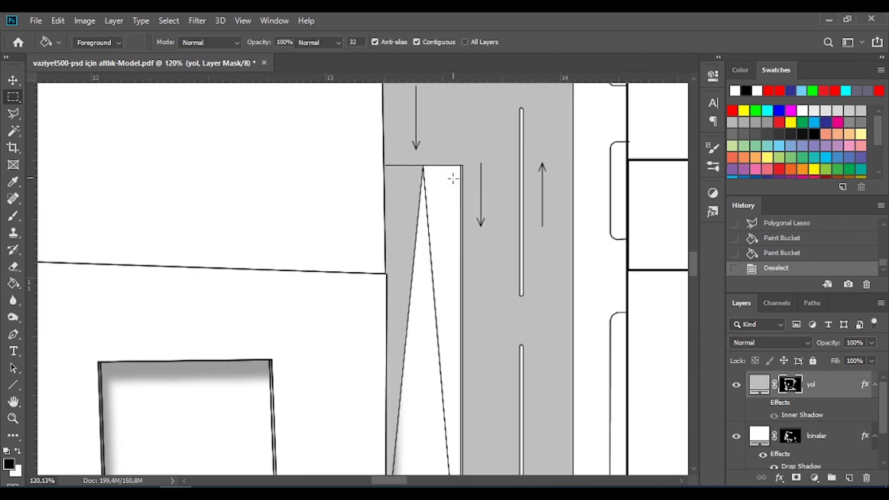
pyautogui.press('m')
pyautogui.moveTo(460, 139); pyautogui.dragTo(389, 311)
pyautogui.press('g')
pyautogui.click(393, 208)
pyautogui.scroll(-5, 277, 185)
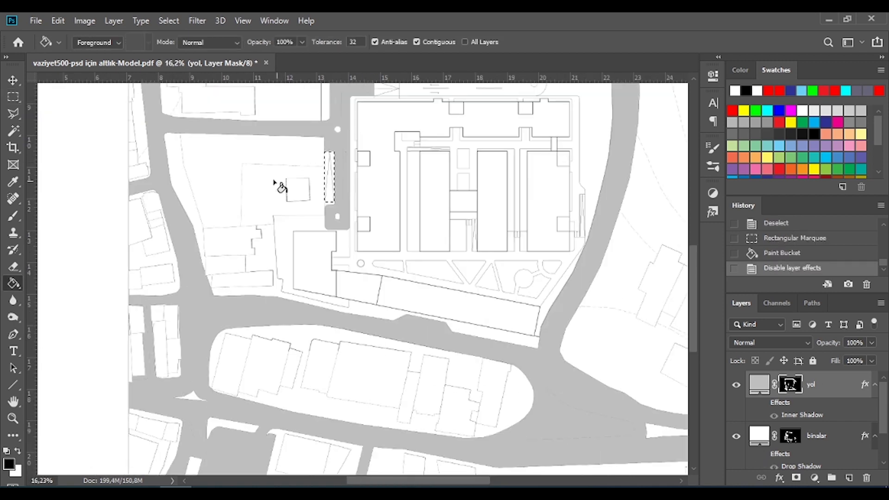
pyautogui.scroll(5, 360, 327)
# Step: Outline the triangular traffic island and fill it out of the yol mask
pyautogui.press('w')
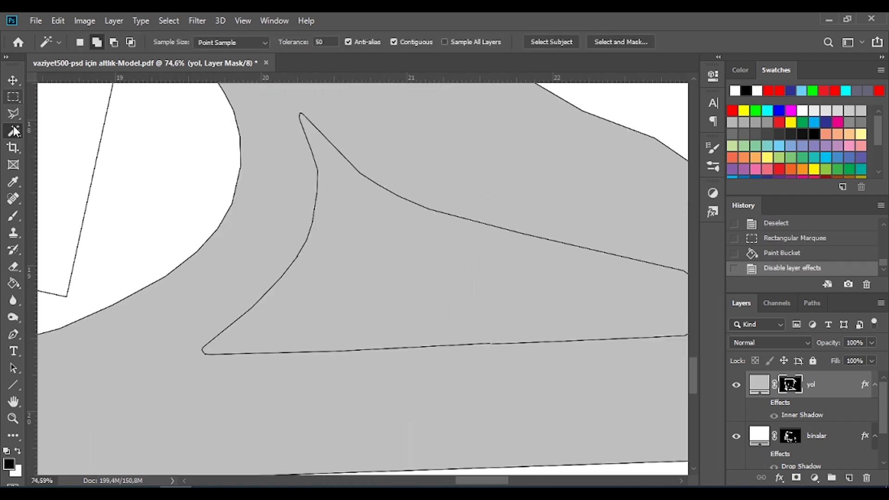
pyautogui.click(13, 114)
pyautogui.scroll(-1, 207, 148)
pyautogui.click(168, 21)
pyautogui.press('Escape')
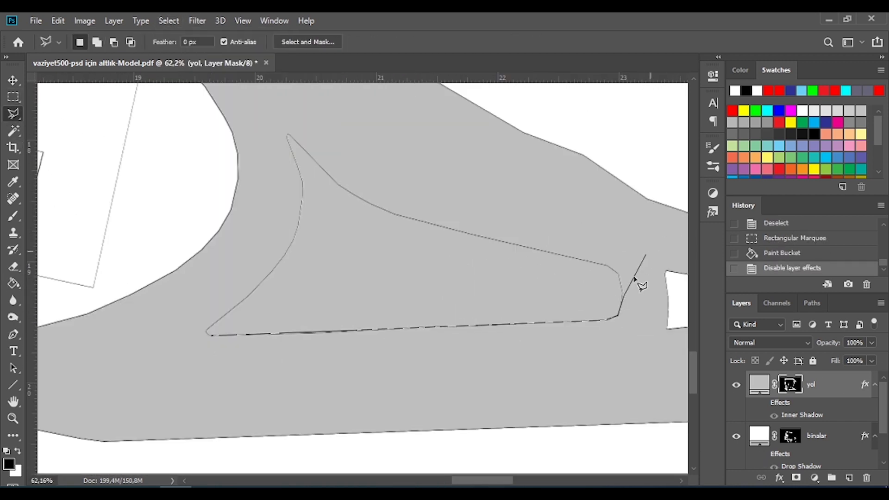
pyautogui.scroll(3, 621, 301)
pyautogui.scroll(2, 248, 230)
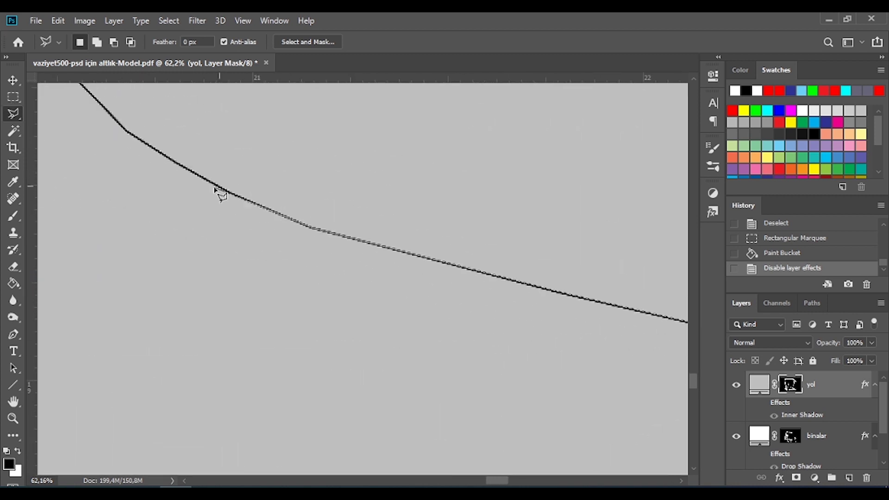
pyautogui.click(125, 130)
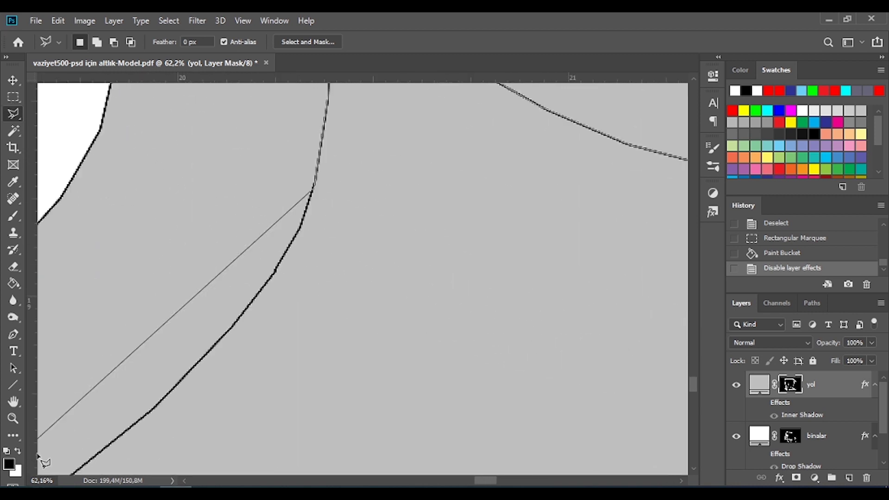
pyautogui.click(195, 360)
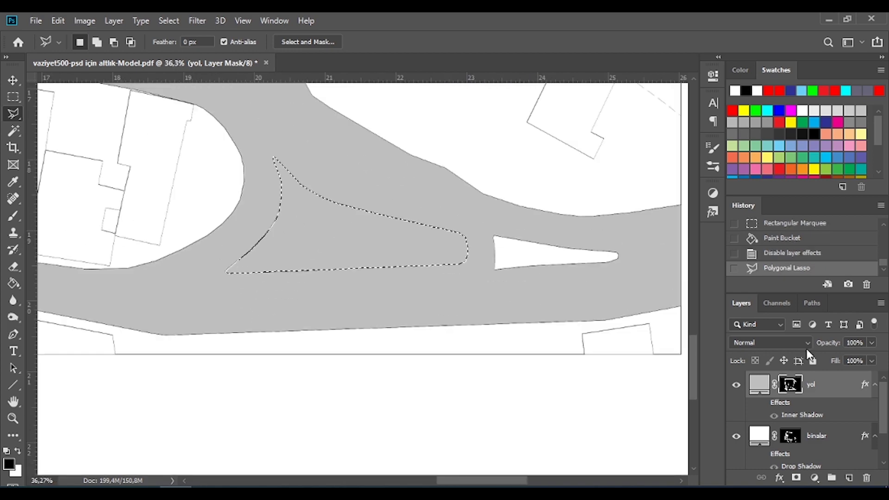
pyautogui.press('g')
pyautogui.click(324, 231)
pyautogui.hotkey('ctrl', 'd')
pyautogui.click(792, 436)
# Step: Undo the accidental Magic Wand pick and return to the Move tool
pyautogui.press('w')
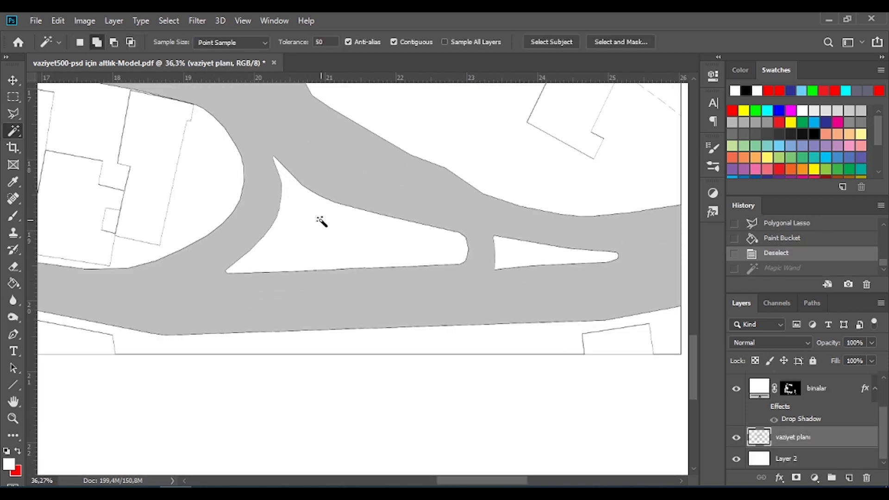
pyautogui.hotkey('ctrl', 'z')
pyautogui.press('v')
pyautogui.scroll(-3, 335, 192)
pyautogui.scroll(-2, 556, 294)
pyautogui.scroll(8, 236, 357)
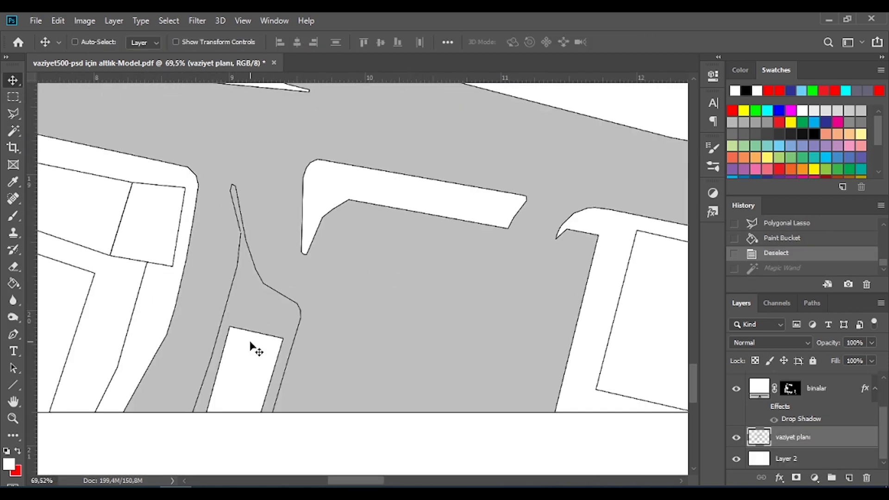
pyautogui.scroll(5, 194, 415)
# Step: Outline the narrow island beside the building and fill it out of the yol mask
pyautogui.press('l')
pyautogui.click(190, 413)
pyautogui.scroll(3, 266, 271)
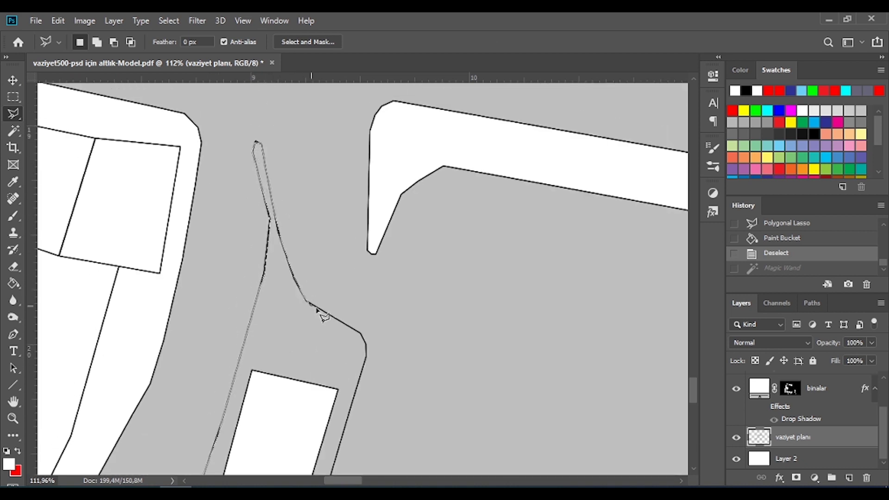
pyautogui.scroll(-3, 372, 347)
pyautogui.click(204, 431)
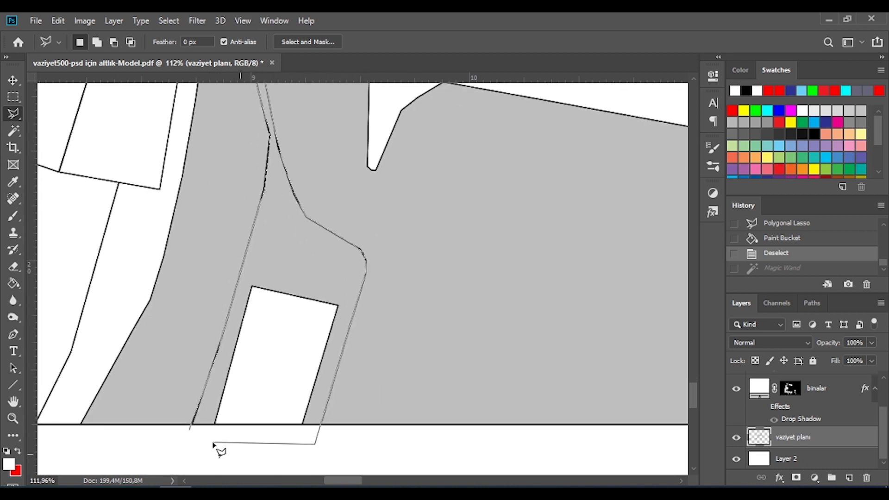
pyautogui.doubleClick(218, 446)
pyautogui.press('g')
pyautogui.scroll(-3, 334, 258)
pyautogui.click(334, 258)
pyautogui.hotkey('ctrl', 'd')
pyautogui.press('v')
pyautogui.scroll(4, 406, 287)
pyautogui.click(805, 437)
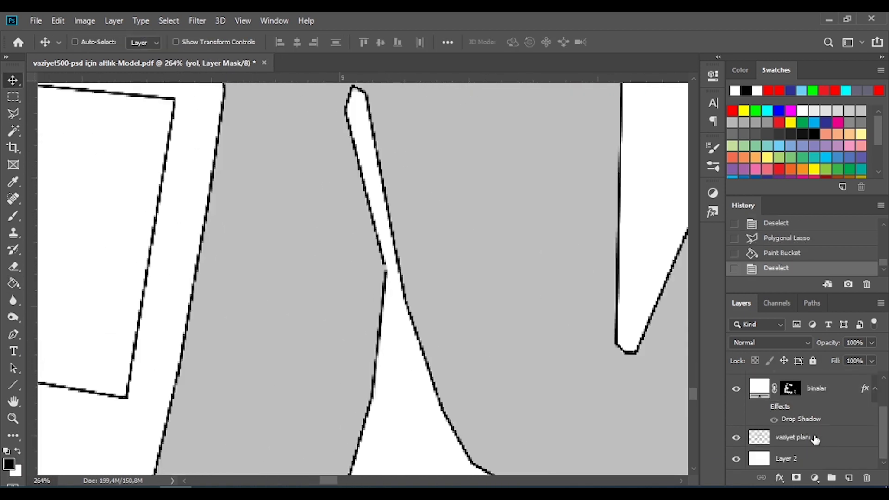
pyautogui.scroll(5, 377, 243)
# Step: Move vaziyet planı above yol and brush touch-up strokes along the alley edges
pyautogui.press('b')
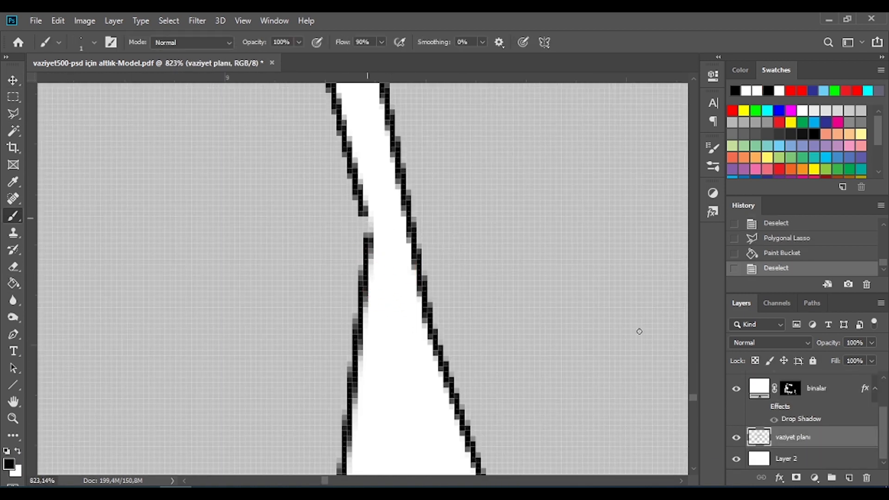
pyautogui.click(638, 332)
pyautogui.moveTo(806, 436); pyautogui.dragTo(828, 394)
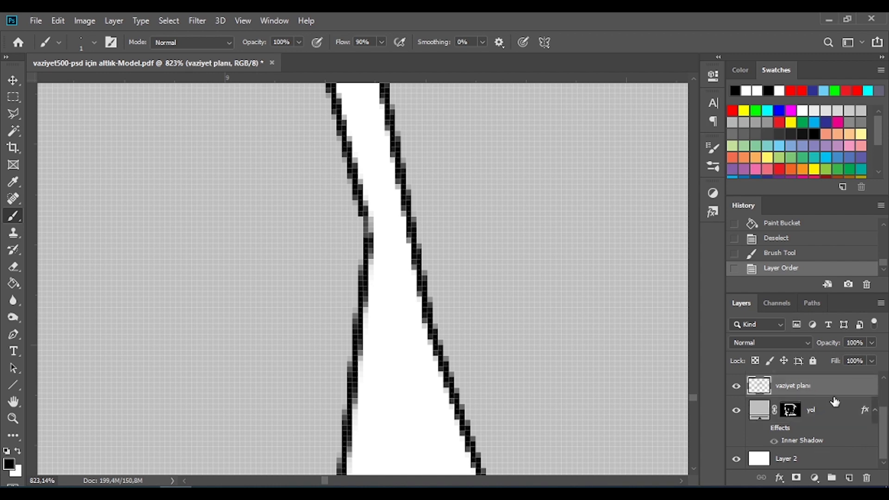
pyautogui.scroll(-10, 366, 229)
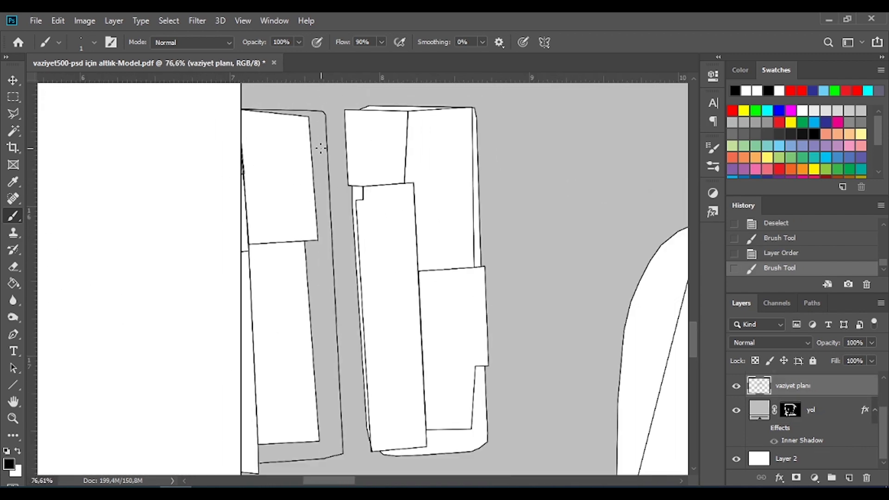
pyautogui.moveTo(273, 185); pyautogui.dragTo(411, 167)
pyautogui.scroll(5, 411, 167)
pyautogui.click(430, 273)
pyautogui.scroll(-5, 430, 273)
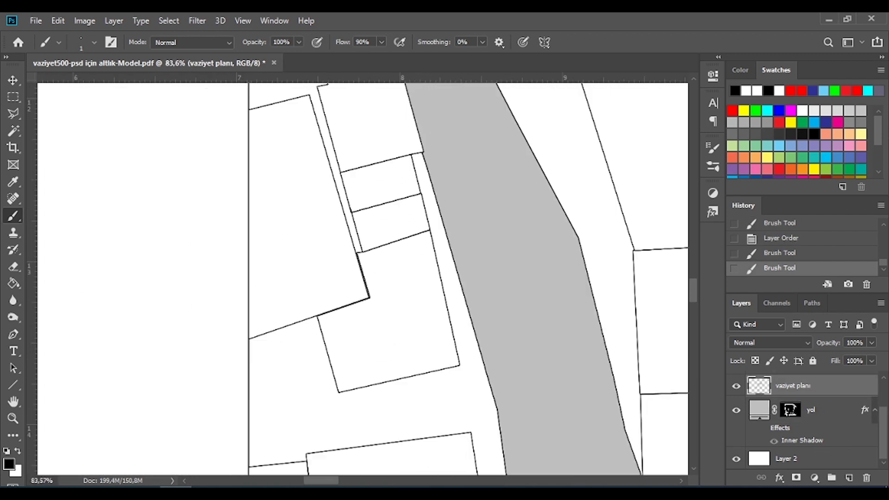
pyautogui.scroll(1, 429, 273)
pyautogui.scroll(5, 368, 288)
pyautogui.click(368, 287)
pyautogui.scroll(-5, 324, 278)
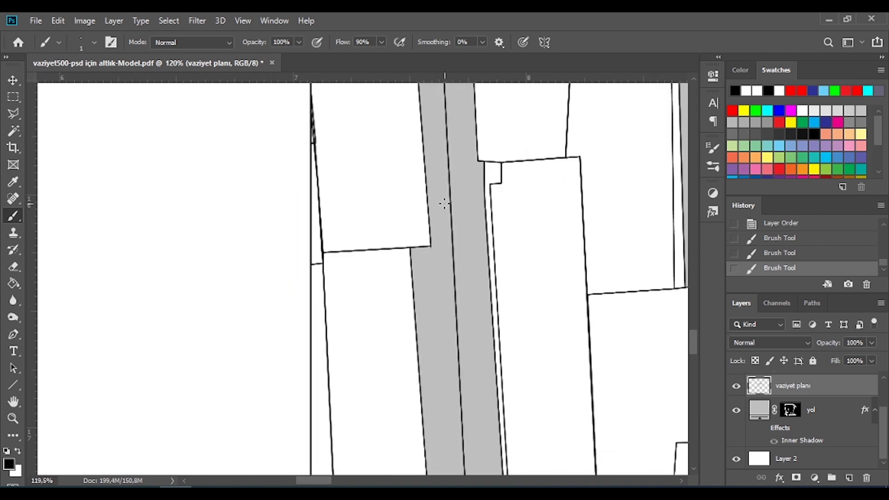
pyautogui.scroll(1, 324, 278)
# Step: On the yol layer, trace the alley with the Magnetic Lasso and fill it with road grey
pyautogui.click(810, 409)
pyautogui.rightClick(13, 114)
pyautogui.click(56, 141)
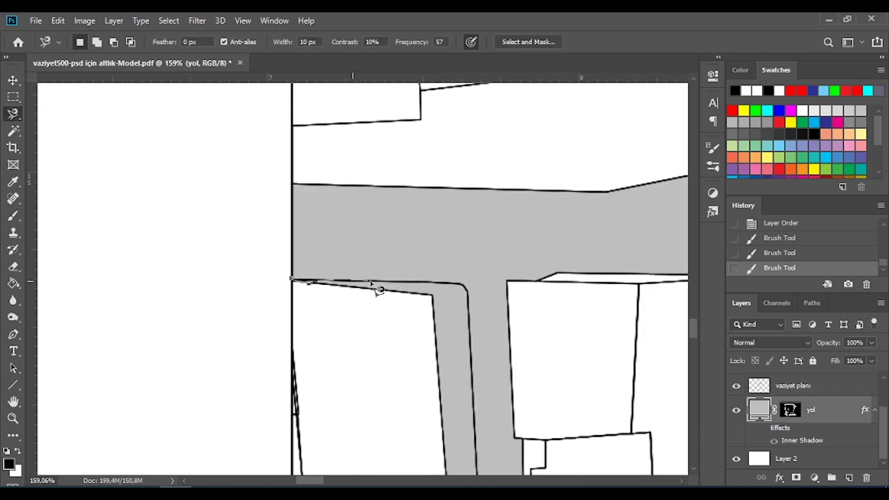
pyautogui.moveTo(480, 450); pyautogui.dragTo(438, 116)
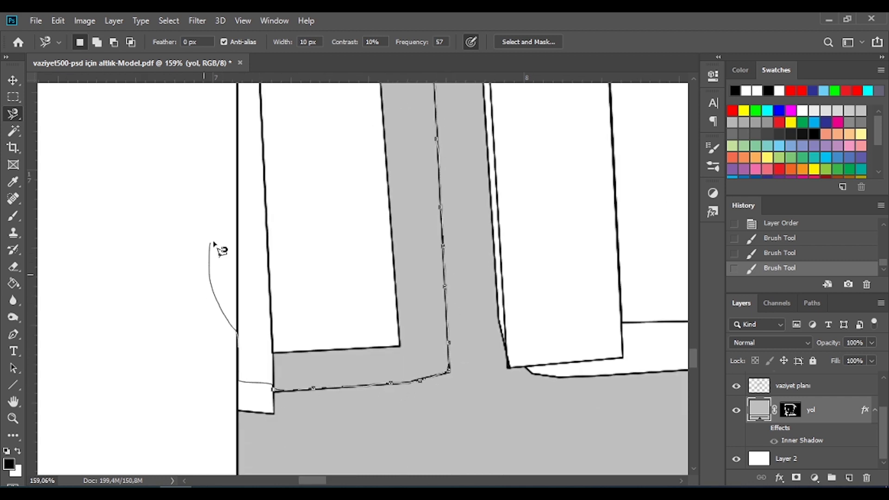
pyautogui.doubleClick(213, 243)
pyautogui.scroll(-5, 244, 248)
pyautogui.press('g')
pyautogui.doubleClick(377, 228)
# Step: Deselect the alley and turn the binalar building drop shadow effects back on
pyautogui.hotkey('ctrl', 'd')
pyautogui.press('v')
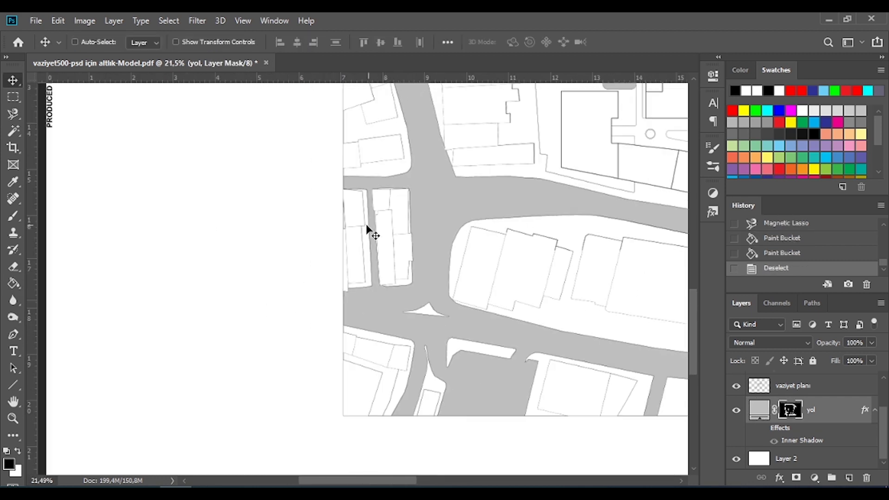
pyautogui.scroll(-3, 366, 229)
pyautogui.scroll(-2, 338, 305)
pyautogui.scroll(1, 338, 306)
pyautogui.scroll(2, 810, 417)
pyautogui.click(763, 402)
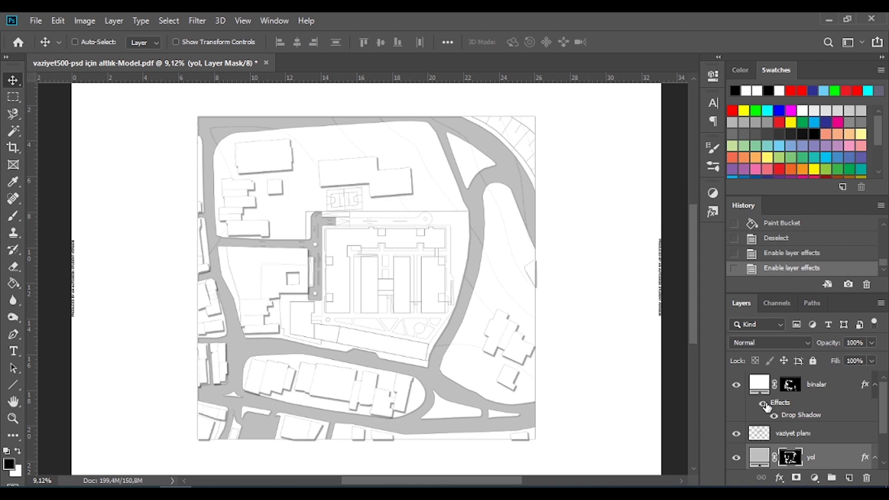
pyautogui.scroll(3, 536, 435)
# Step: Fill a site-wide rectangle grey on a new layer, placed below yol at 50% opacity
pyautogui.moveTo(536, 423); pyautogui.dragTo(257, 252)
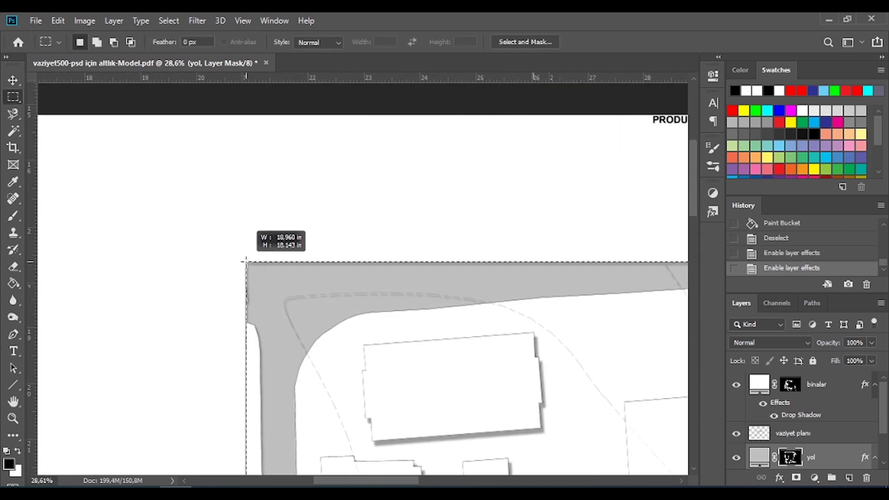
pyautogui.press('g')
pyautogui.click(555, 267)
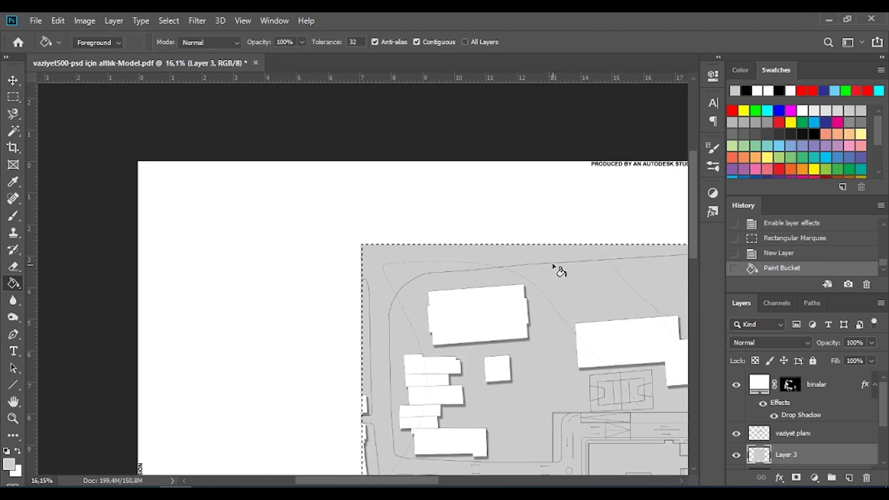
pyautogui.scroll(-2, 810, 417)
pyautogui.scroll(-1, 810, 417)
pyautogui.hotkey('ctrl', '[')
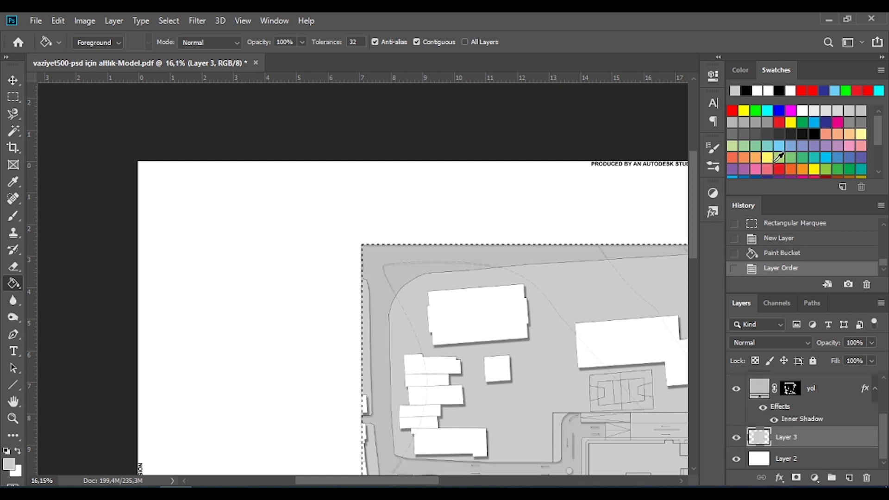
pyautogui.write('50')
pyautogui.press('Return')
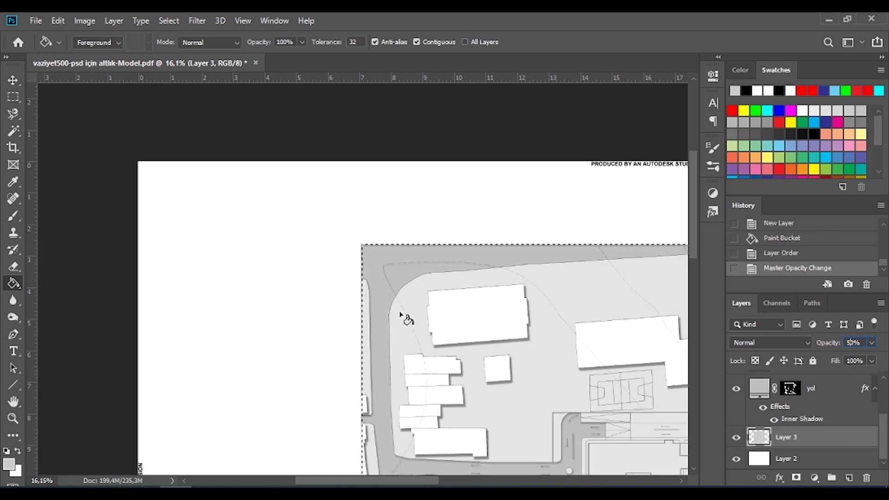
# Step: Deselect the rectangle and make the vaziyet planı layer active
pyautogui.press('m')
pyautogui.scroll(-3, 356, 240)
pyautogui.hotkey('ctrl', 'd')
pyautogui.scroll(2, 357, 240)
pyautogui.scroll(2, 811, 417)
pyautogui.click(793, 433)
# Step: Outline the large central block on Layer 3 with the Lasso and delete its grey tone
pyautogui.scroll(2, 297, 301)
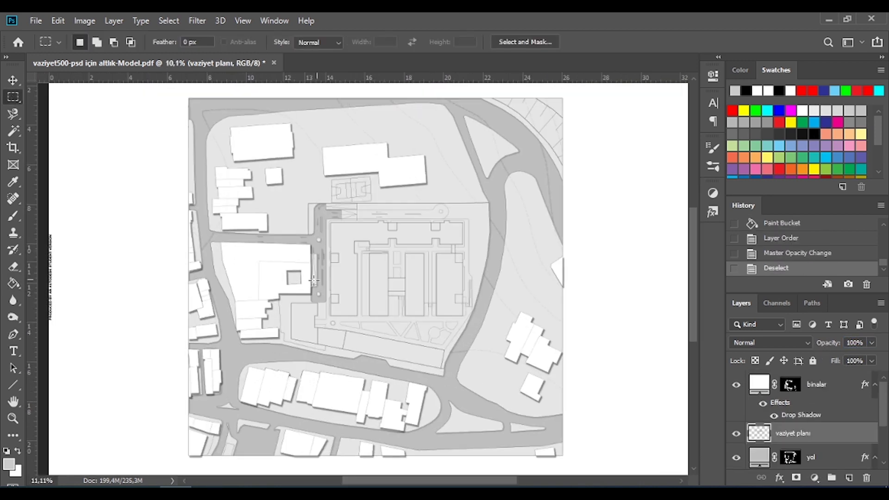
pyautogui.press('l')
pyautogui.scroll(2, 296, 301)
pyautogui.scroll(2, 147, 330)
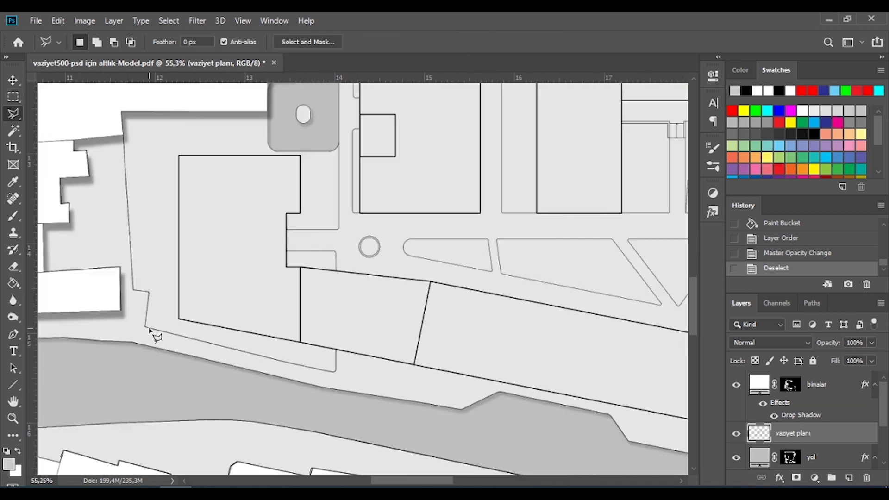
pyautogui.scroll(2, 144, 330)
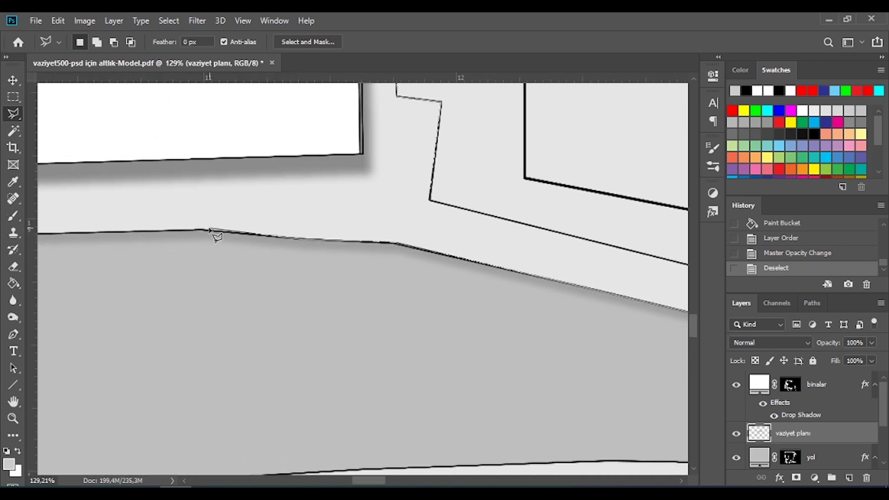
pyautogui.scroll(-5, 184, 237)
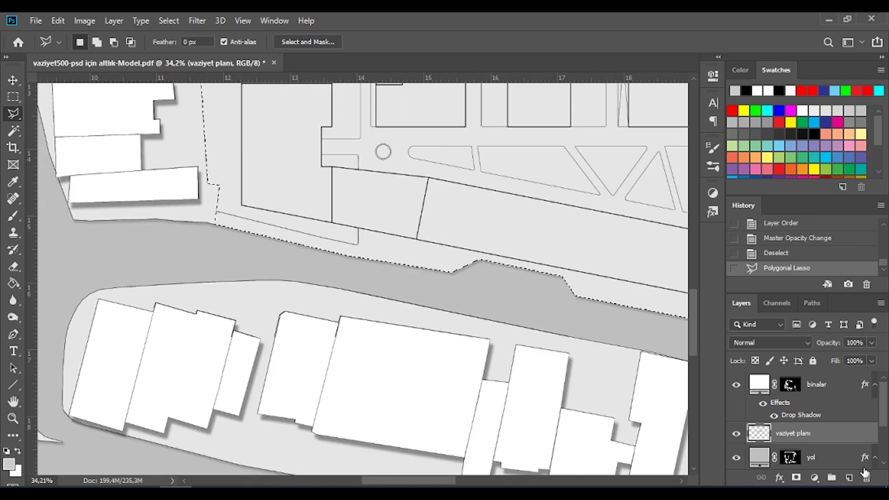
pyautogui.press('Delete')
pyautogui.scroll(-3, 393, 268)
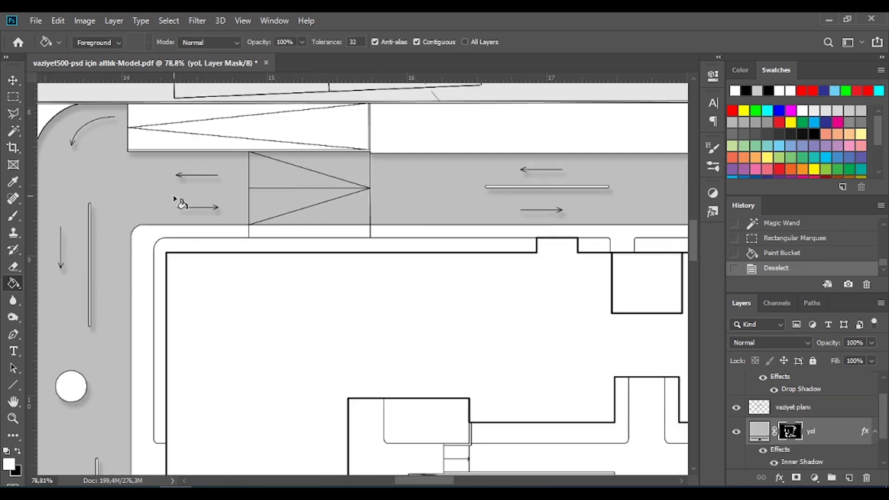
# Step: Check the latest brush strokes in History and pan across the roads and upper plan
pyautogui.press('b')
pyautogui.scroll(3, 180, 204)
pyautogui.scroll(-5, 277, 130)
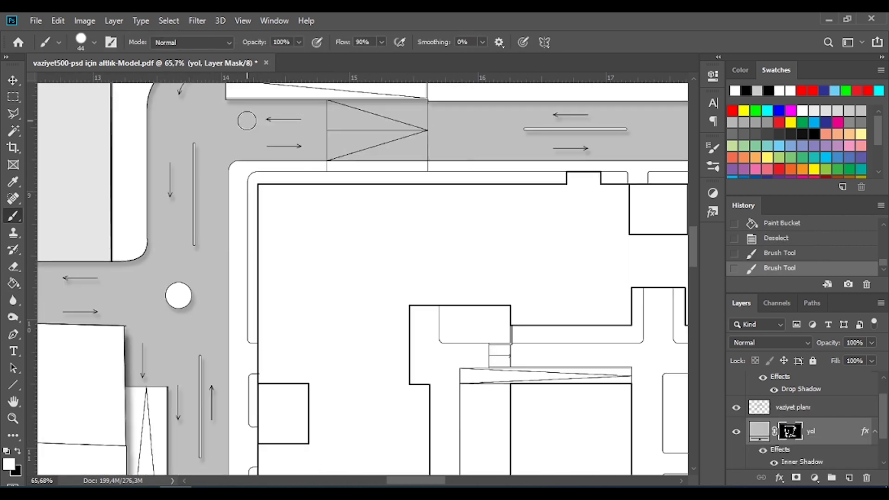
pyautogui.click(789, 239)
pyautogui.click(783, 267)
pyautogui.scroll(3, 466, 132)
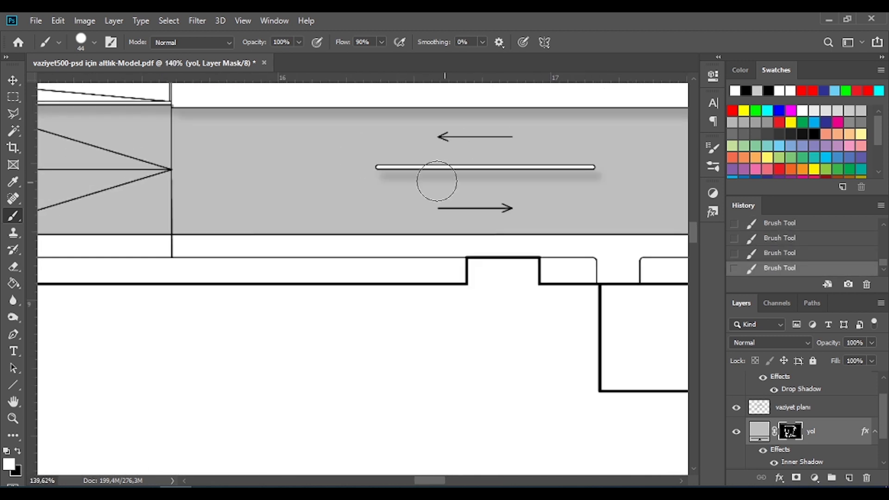
pyautogui.scroll(-4, 436, 179)
pyautogui.moveTo(107, 194); pyautogui.dragTo(176, 255)
pyautogui.scroll(1, 176, 255)
pyautogui.scroll(1, 248, 284)
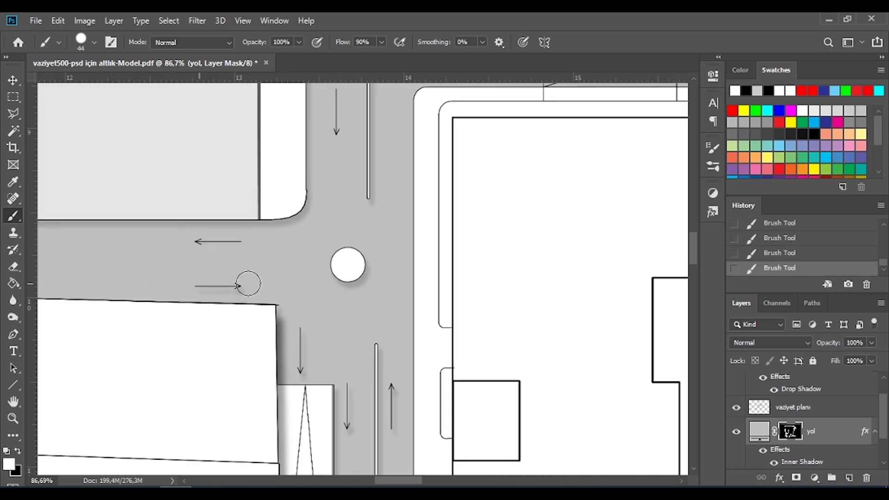
pyautogui.scroll(2, 244, 224)
pyautogui.scroll(1, 335, 362)
pyautogui.moveTo(375, 347); pyautogui.dragTo(358, 148)
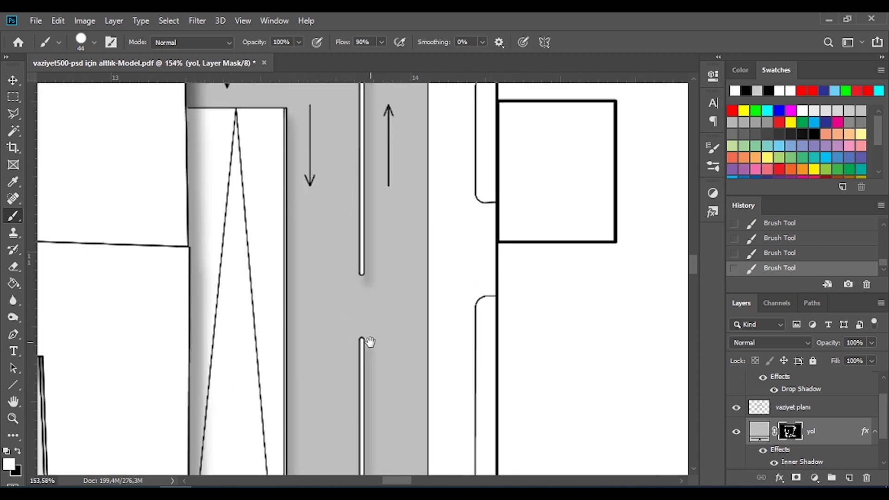
pyautogui.scroll(-3, 366, 250)
pyautogui.scroll(-6, 375, 250)
pyautogui.scroll(-3, 375, 250)
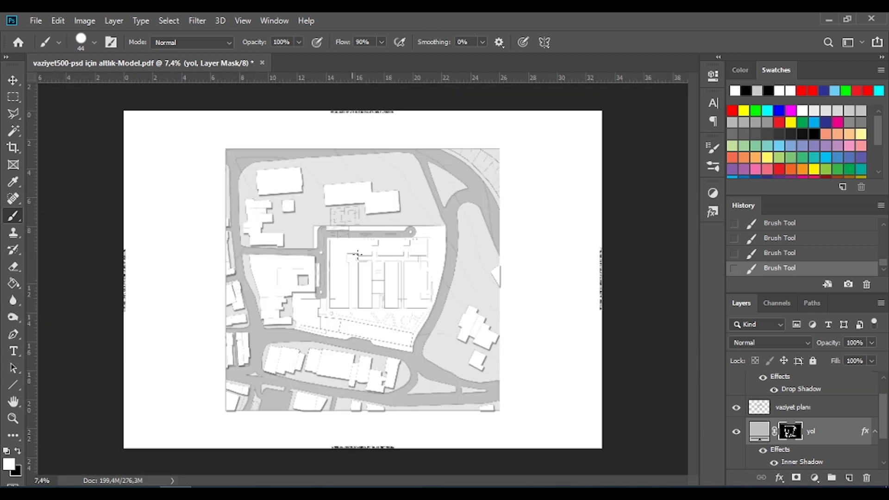
# Step: Drag Concrete-1.jpg from the Concrete folder onto the canvas and scale it over the central block
pyautogui.press('v')
pyautogui.scroll(3, 397, 258)
pyautogui.click(59, 452)
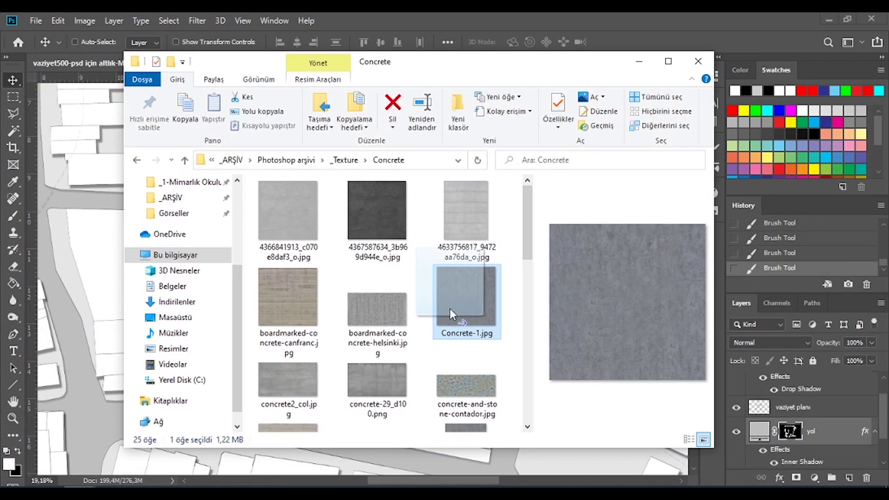
pyautogui.moveTo(453, 315); pyautogui.dragTo(373, 248)
pyautogui.scroll(-3, 374, 248)
pyautogui.moveTo(546, 378)
pyautogui.mouseDown()
pyautogui.moveTo(417, 238)
pyautogui.moveTo(328, 258)
pyautogui.mouseUp()
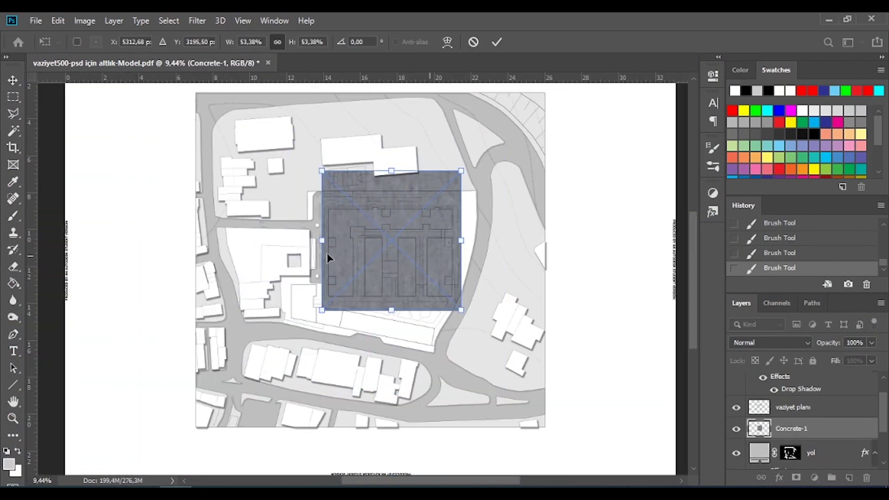
pyautogui.scroll(2, 328, 258)
# Step: Resize and position the placed Concrete-1 image over the building block and commit it
pyautogui.moveTo(545, 95); pyautogui.dragTo(532, 113)
pyautogui.moveTo(480, 222); pyautogui.dragTo(486, 228)
pyautogui.press('Return')
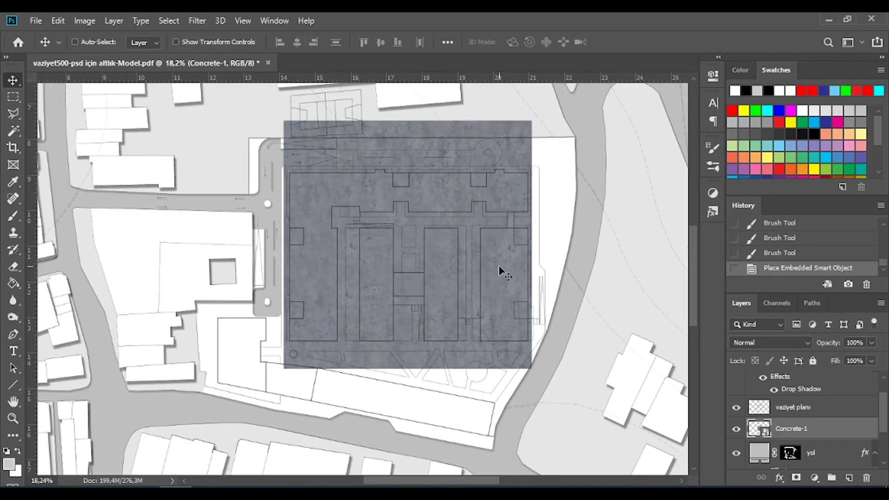
pyautogui.scroll(2, 438, 285)
# Step: Rasterize the concrete and mask Concrete-1 to the L-shaped wing picked with the Magic Wand
pyautogui.rightClick(828, 428)
pyautogui.click(736, 429)
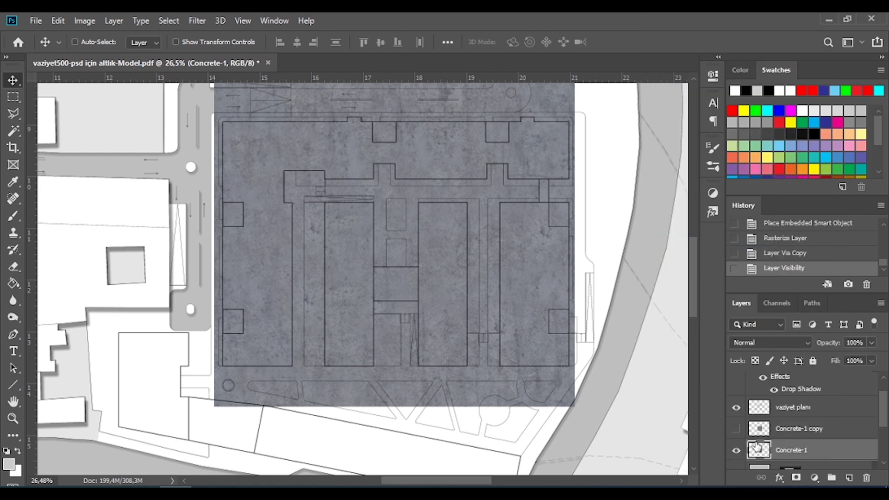
pyautogui.click(736, 449)
pyautogui.click(793, 407)
pyautogui.press('w')
pyautogui.click(736, 449)
pyautogui.click(820, 450)
pyautogui.click(795, 477)
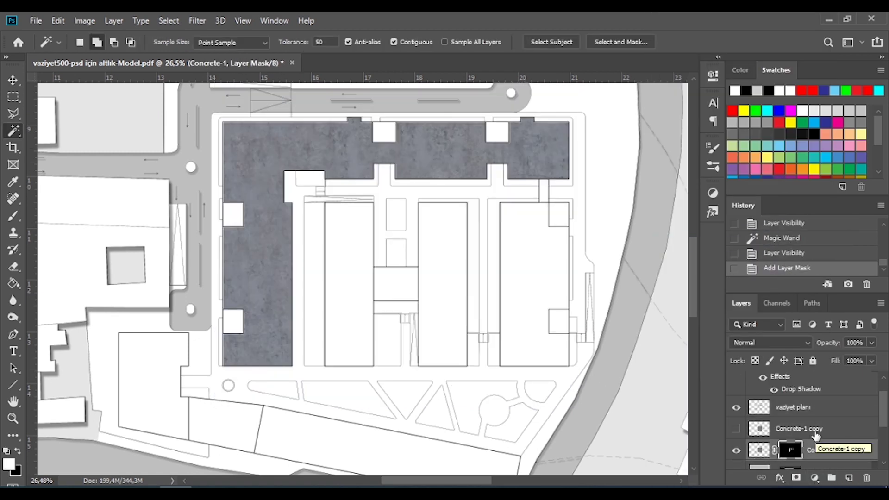
# Step: Duplicate the concrete copy and mask it to the four small square rooms
pyautogui.click(805, 428)
pyautogui.hotkey('ctrl', 'j')
pyautogui.click(736, 450)
pyautogui.click(792, 407)
pyautogui.click(234, 320)
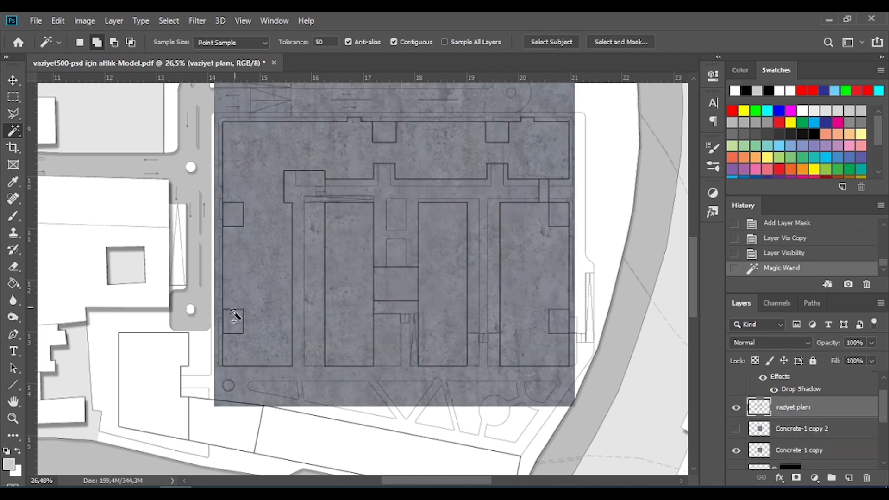
pyautogui.click(502, 136)
pyautogui.click(796, 449)
pyautogui.click(795, 477)
# Step: Deselect and set the Concrete-1 layer's opacity to 70%
pyautogui.scroll(-2, 805, 417)
pyautogui.click(822, 420)
pyautogui.moveTo(828, 343); pyautogui.dragTo(816, 352)
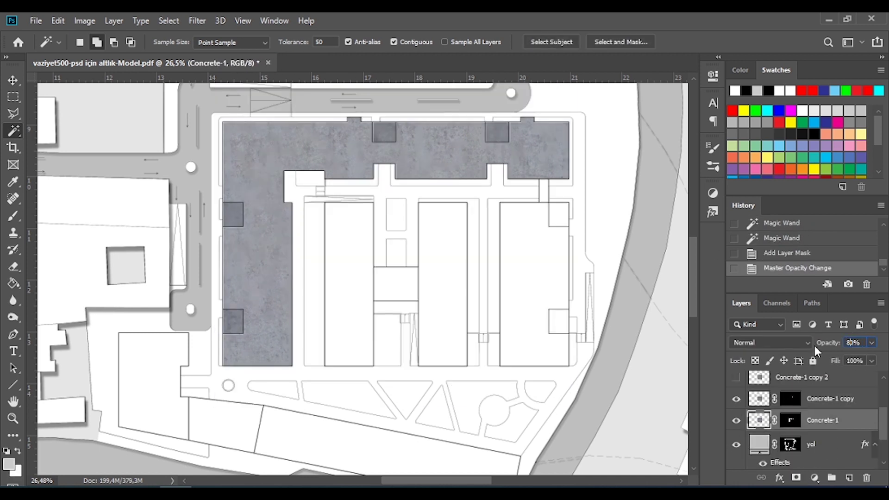
pyautogui.hotkey('ctrl', 'd')
pyautogui.press('v')
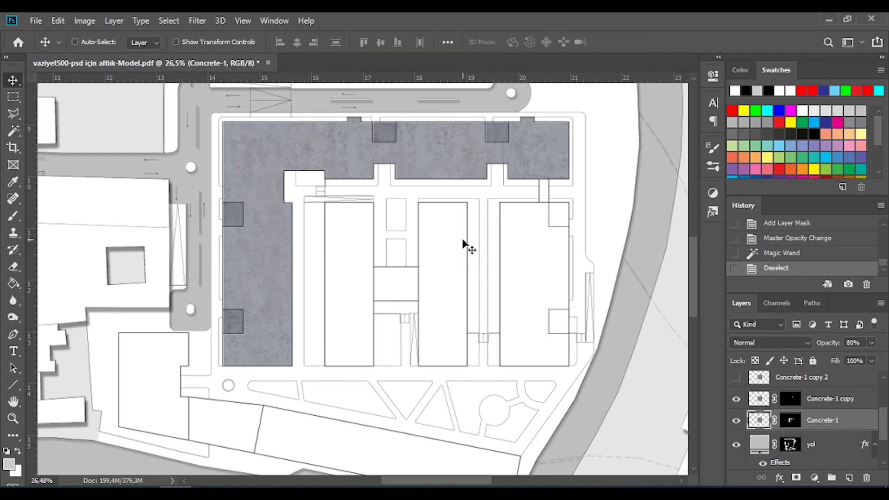
pyautogui.doubleClick(852, 342)
pyautogui.write('70')
pyautogui.press('Return')
# Step: Show Concrete-1 copy 2 and shrink its texture over the three blocks
pyautogui.click(824, 380)
pyautogui.scroll(-1, 635, 363)
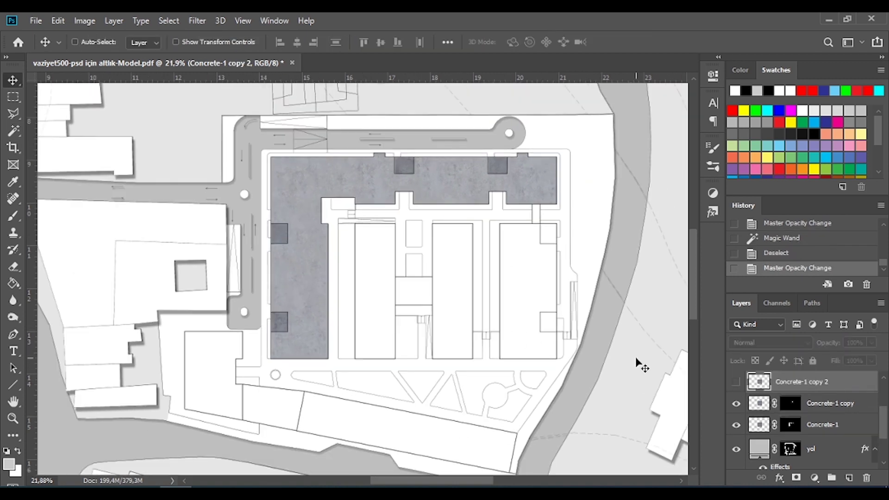
pyautogui.click(736, 380)
pyautogui.hotkey('ctrl', 't')
pyautogui.moveTo(262, 93); pyautogui.dragTo(342, 173)
pyautogui.press('Return')
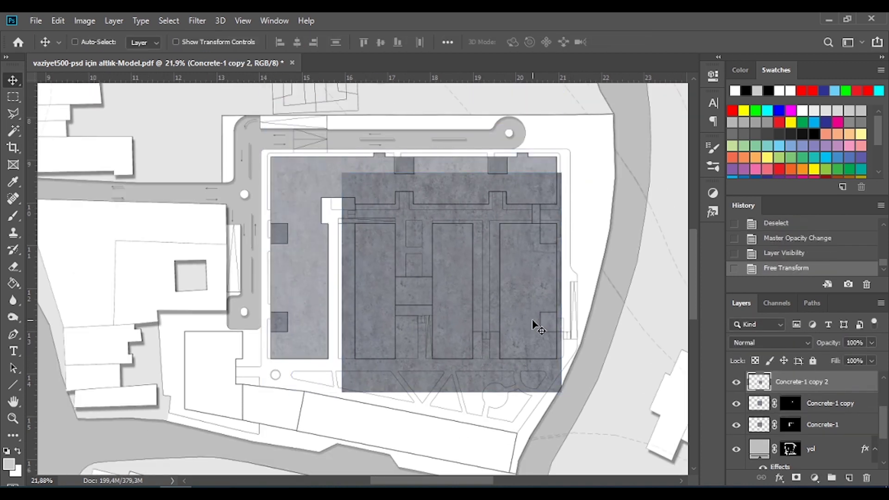
# Step: Magic Wand-select the left, middle and right blocks on vaziyet planı
pyautogui.click(792, 429)
pyautogui.press('w')
pyautogui.click(375, 287)
pyautogui.keyDown('shift'); pyautogui.click(452, 287); pyautogui.keyUp('shift')
pyautogui.keyDown('shift'); pyautogui.click(527, 287); pyautogui.keyUp('shift')
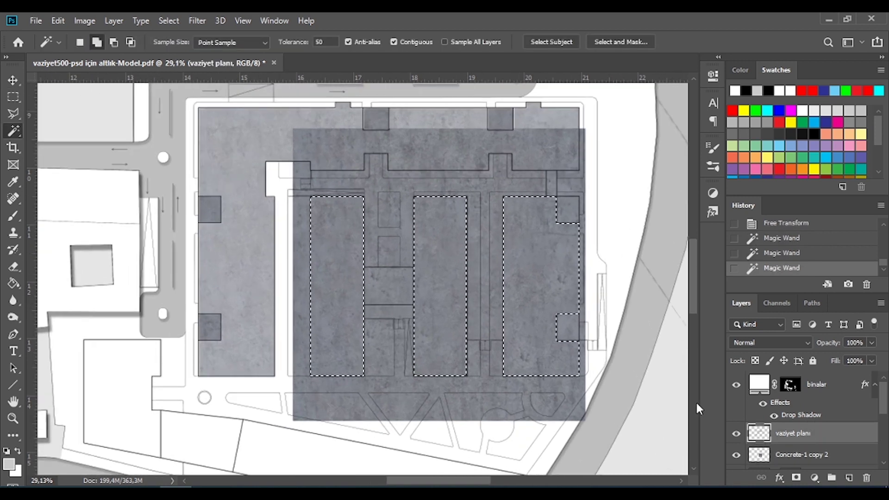
pyautogui.click(787, 451)
# Step: Duplicate copy 2 into a hidden copy 3, then mask copy 2 to the three blocks at lower opacity
pyautogui.press('v')
pyautogui.rightClick(847, 403)
pyautogui.click(685, 81)
pyautogui.click(736, 403)
pyautogui.click(824, 424)
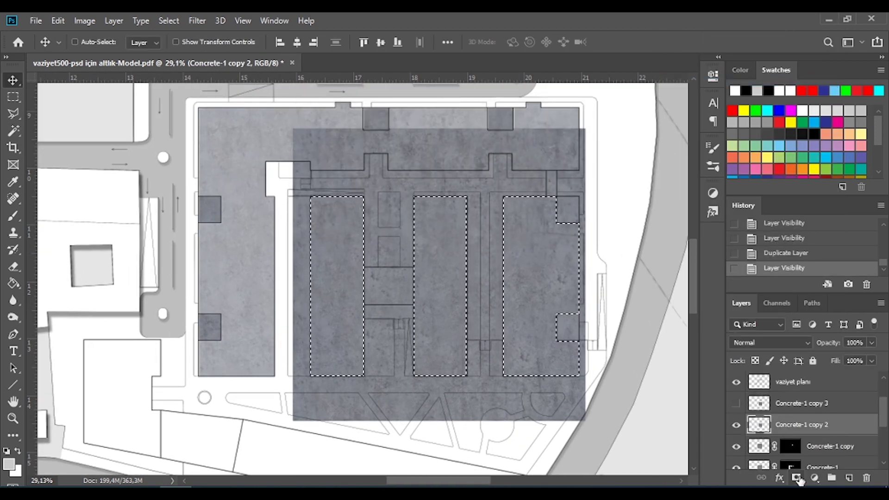
pyautogui.click(795, 477)
pyautogui.moveTo(829, 343); pyautogui.dragTo(821, 349)
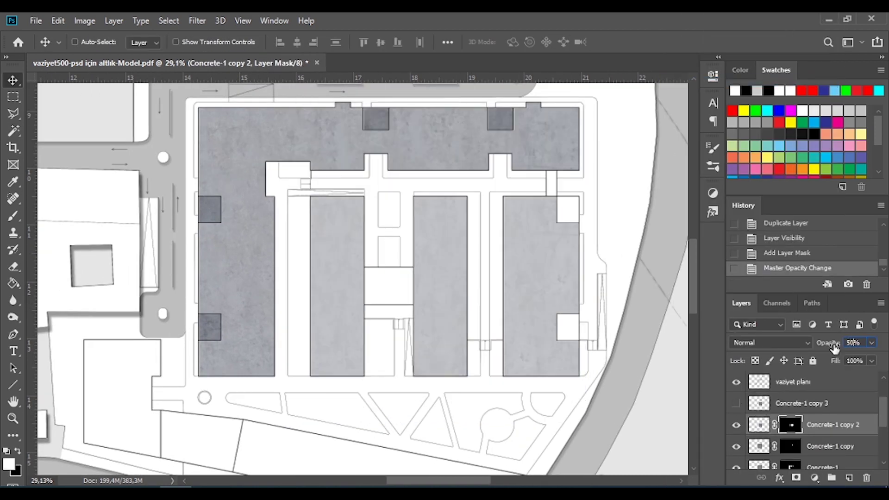
# Step: Mask Concrete-1 copy 3 to the central connector at 70% opacity and create the Bina group
pyautogui.click(736, 403)
pyautogui.click(792, 381)
pyautogui.press('w')
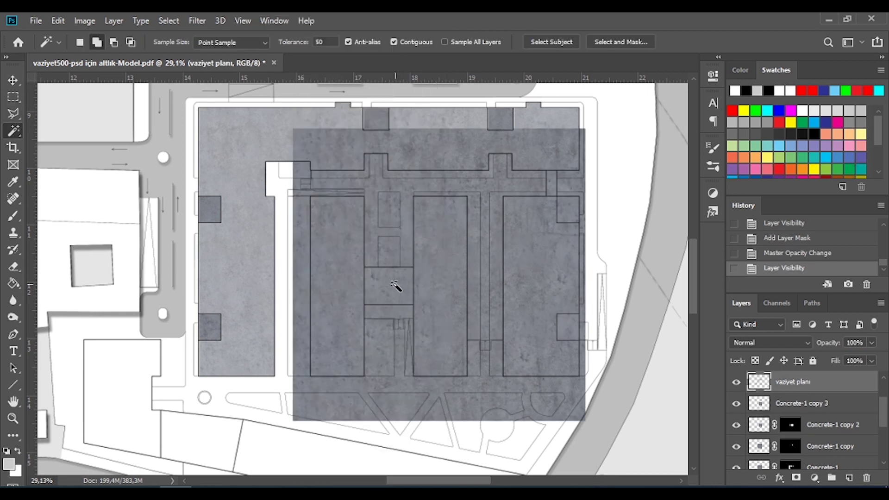
pyautogui.click(736, 403)
pyautogui.click(820, 403)
pyautogui.click(796, 477)
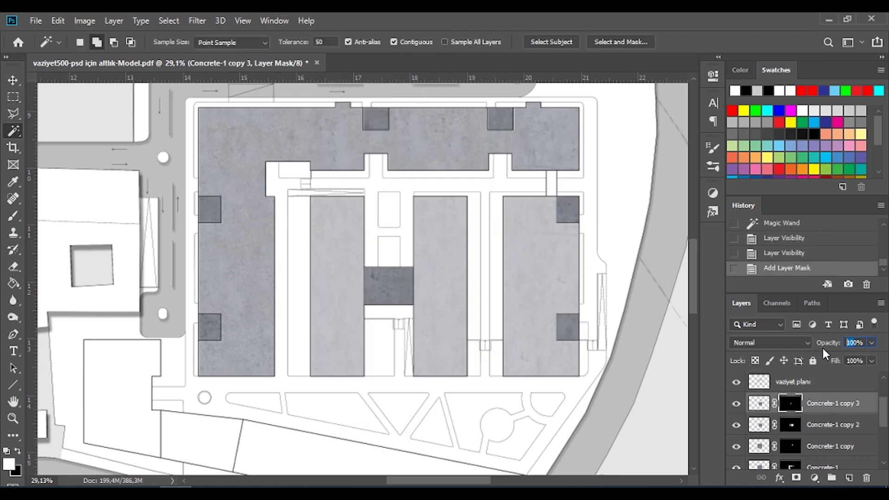
pyautogui.press('7')
pyautogui.press('v')
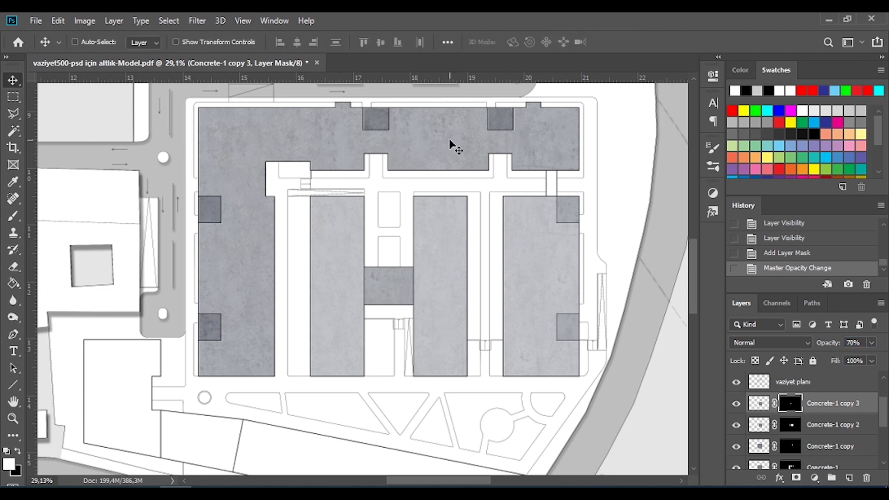
pyautogui.click(832, 478)
pyautogui.write('Bina')
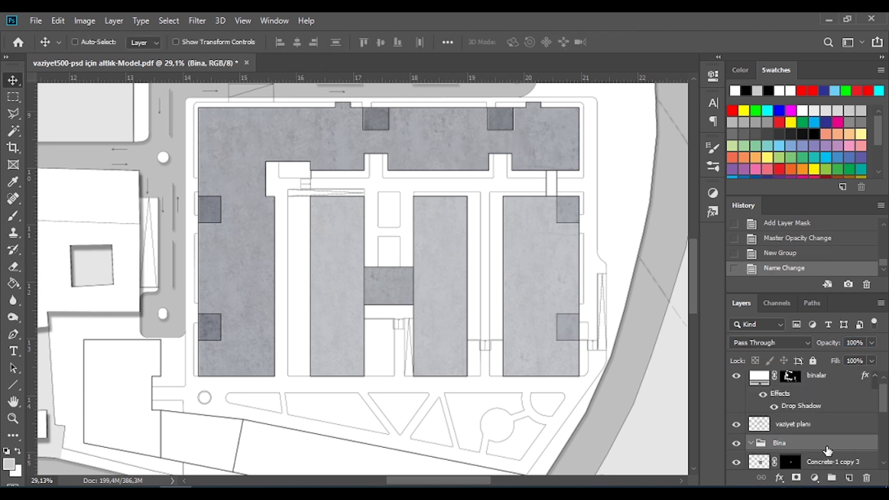
# Step: Move Concrete-1 copy 3 into the Bina group and set Concrete-1 opacity to about 80%
pyautogui.moveTo(828, 461); pyautogui.dragTo(804, 445)
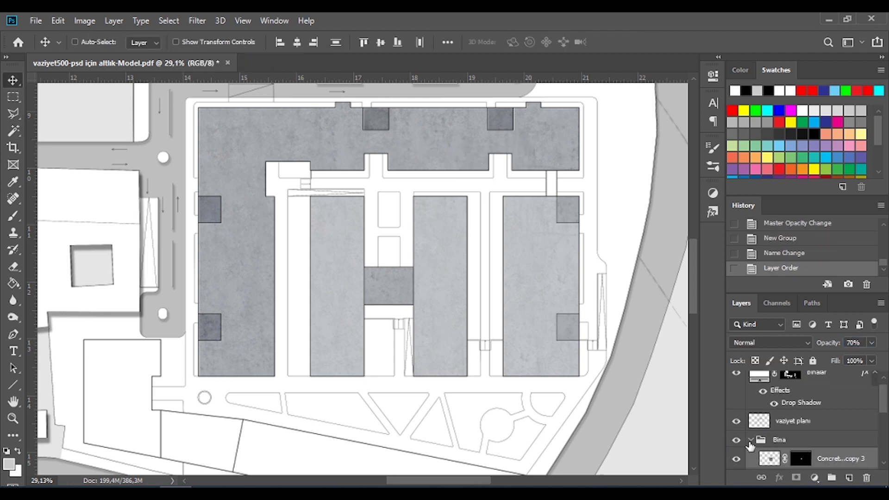
pyautogui.doubleClick(736, 439)
pyautogui.rightClick(393, 284)
pyautogui.click(446, 305)
pyautogui.rightClick(419, 154)
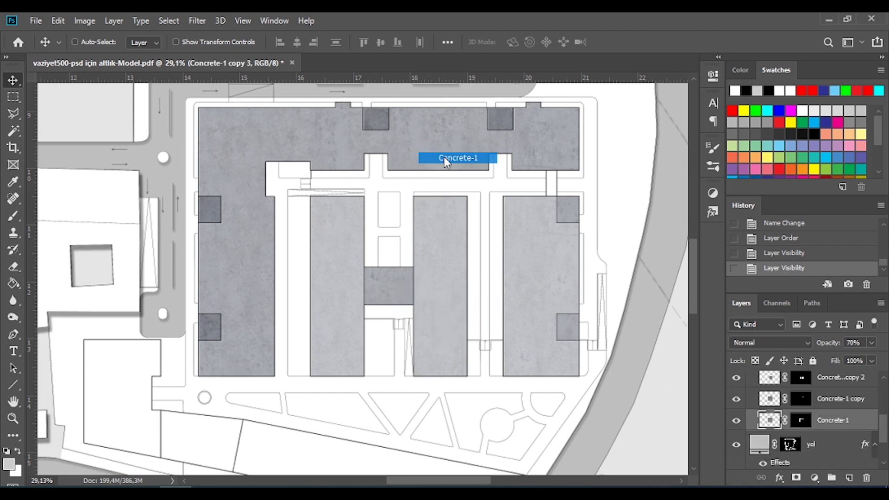
pyautogui.moveTo(836, 344); pyautogui.dragTo(587, 330)
pyautogui.write('80')
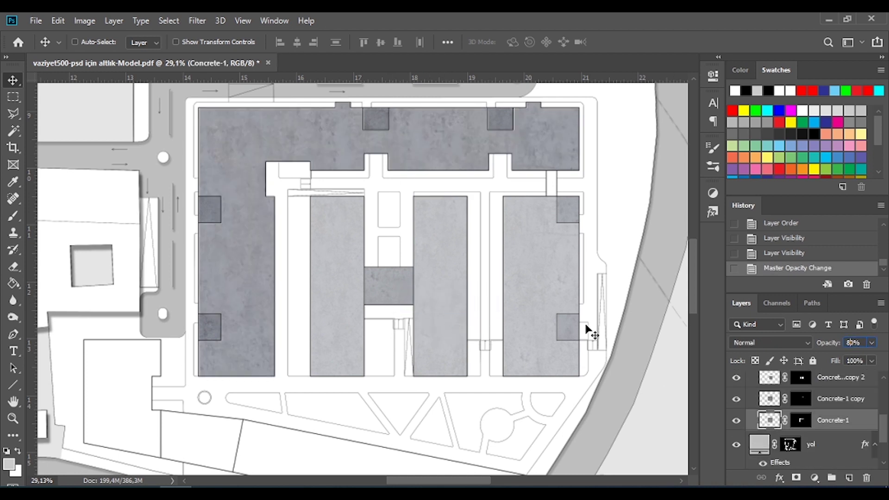
# Step: Darken Concrete-1 copy with a clipped Hue/Saturation adjustment at lightness -13
pyautogui.click(828, 399)
pyautogui.click(814, 478)
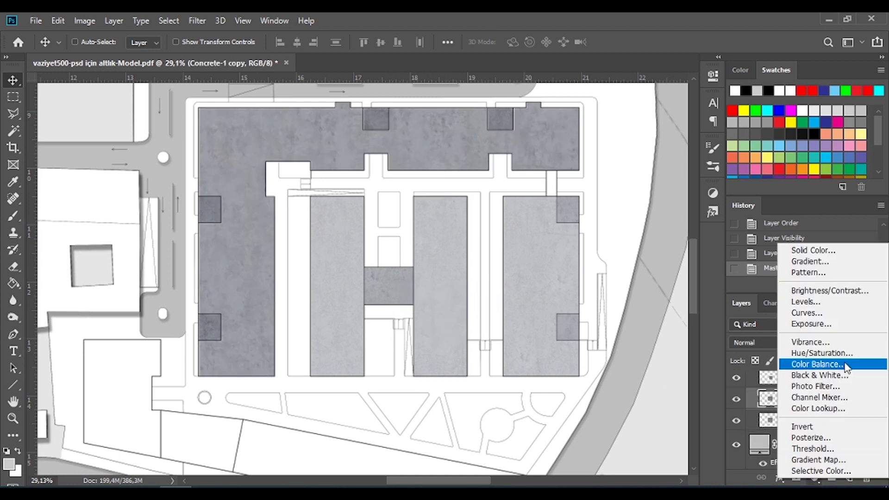
pyautogui.click(824, 351)
pyautogui.moveTo(601, 214); pyautogui.dragTo(591, 214)
pyautogui.click(600, 292)
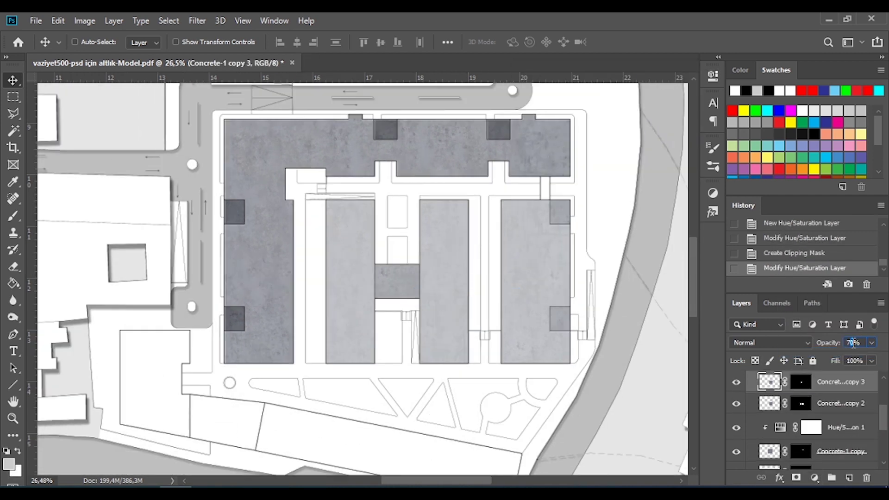
# Step: Add another Hue/Saturation adjustment clipped to Concrete-1 copy 3
pyautogui.click(814, 478)
pyautogui.click(824, 351)
pyautogui.click(601, 291)
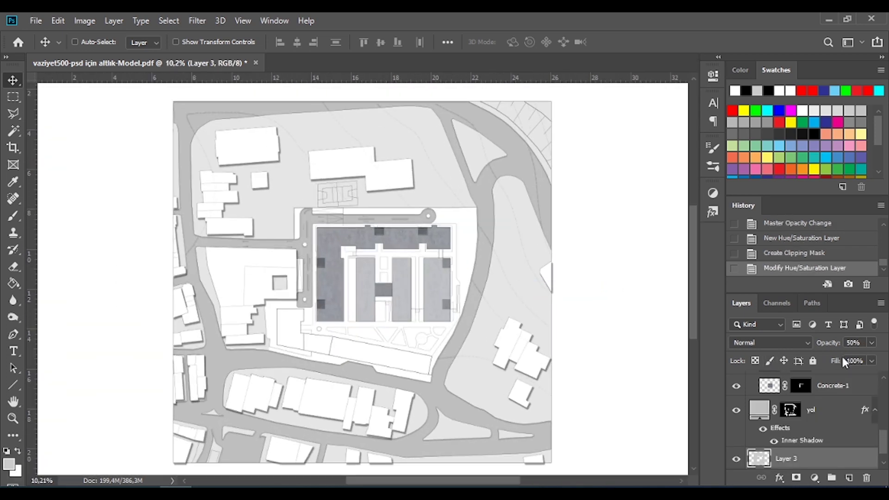
# Step: Lower the grey ground Layer 3 to 30% opacity
pyautogui.press('3')
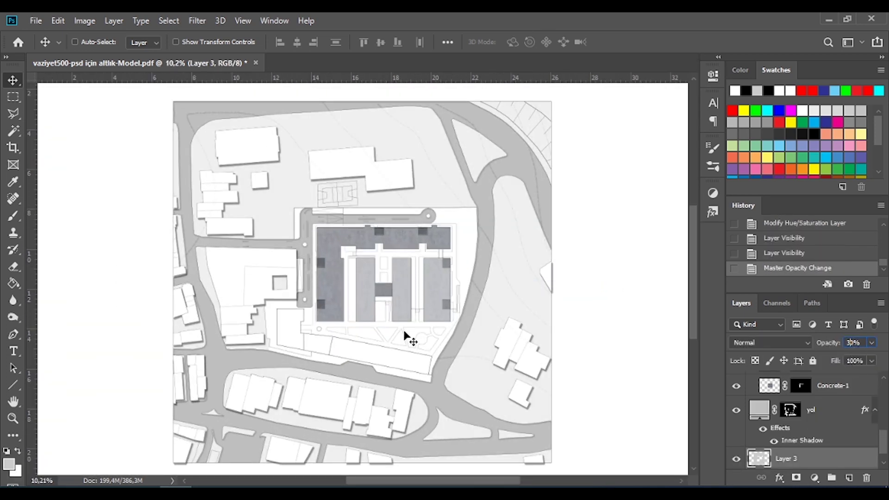
pyautogui.scroll(3, 418, 301)
pyautogui.scroll(-1, 240, 369)
pyautogui.scroll(2, 379, 242)
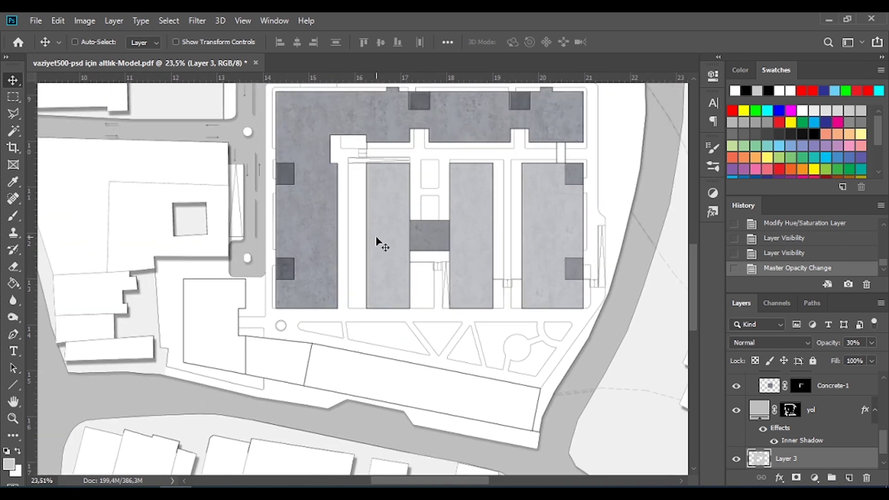
# Step: Add an 8 px black Stroke layer style to Concrete-1
pyautogui.doubleClick(859, 386)
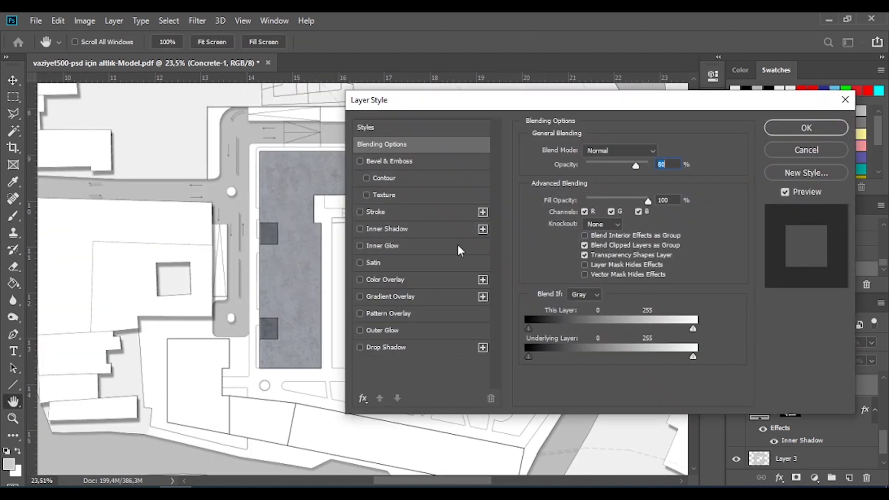
pyautogui.click(375, 212)
pyautogui.moveTo(489, 99)
pyautogui.mouseDown()
pyautogui.moveTo(639, 228)
pyautogui.moveTo(490, 104)
pyautogui.mouseUp()
pyautogui.click(806, 128)
# Step: Give Concrete-1 copy 2 a black stroke and set its position
pyautogui.click(397, 270)
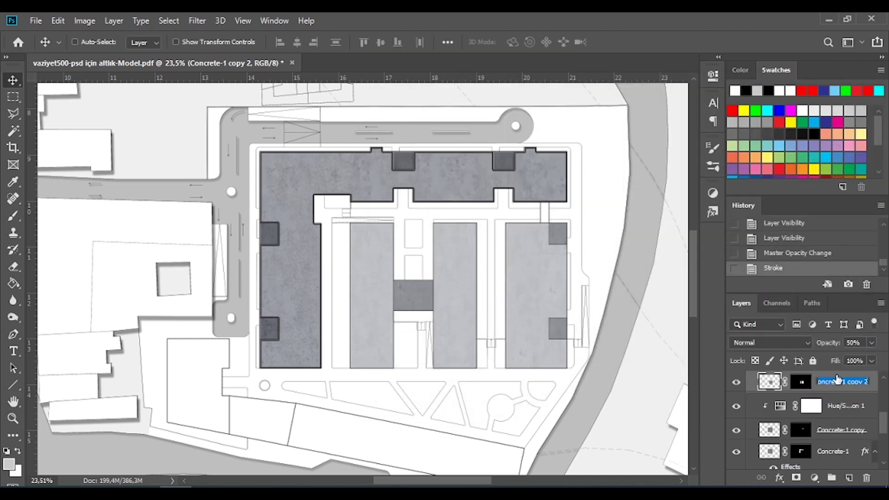
pyautogui.doubleClick(838, 394)
pyautogui.moveTo(465, 113); pyautogui.dragTo(567, 107)
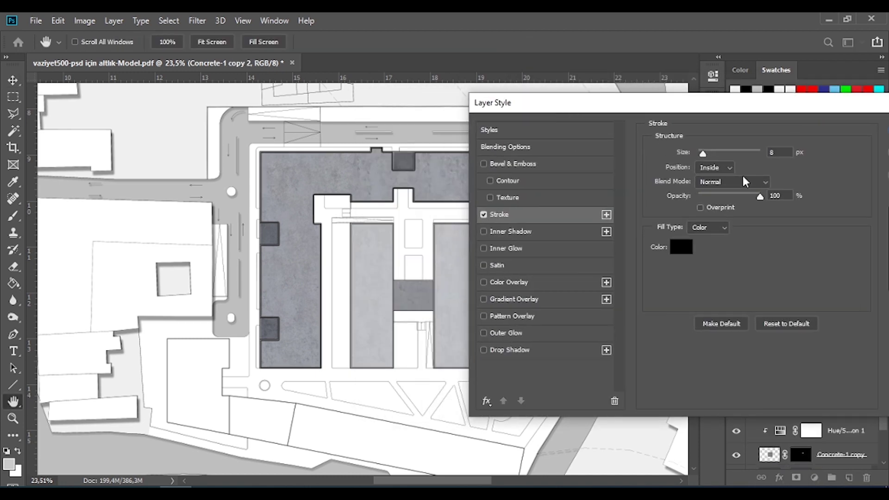
pyautogui.click(716, 168)
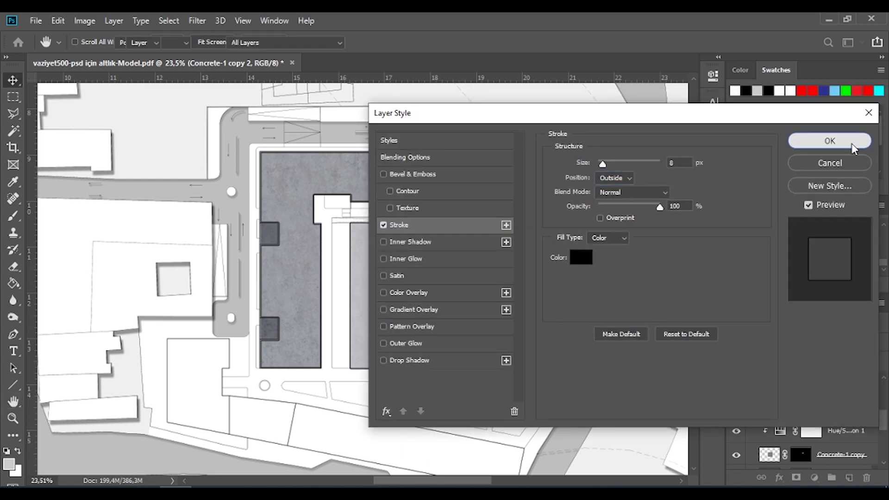
pyautogui.click(851, 143)
# Step: Change the Concrete-1 stroke position to Outside
pyautogui.rightClick(475, 181)
pyautogui.click(500, 194)
pyautogui.doubleClick(838, 432)
pyautogui.click(413, 225)
pyautogui.click(613, 174)
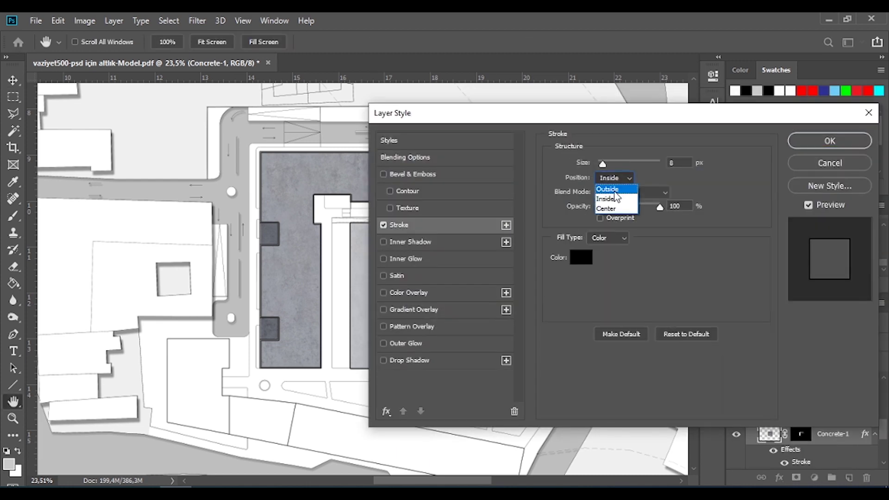
pyautogui.click(613, 195)
pyautogui.click(830, 141)
# Step: Add the black outline stroke to Concrete-1 copy
pyautogui.scroll(3, 338, 269)
pyautogui.rightClick(225, 215)
pyautogui.click(245, 242)
pyautogui.doubleClick(831, 410)
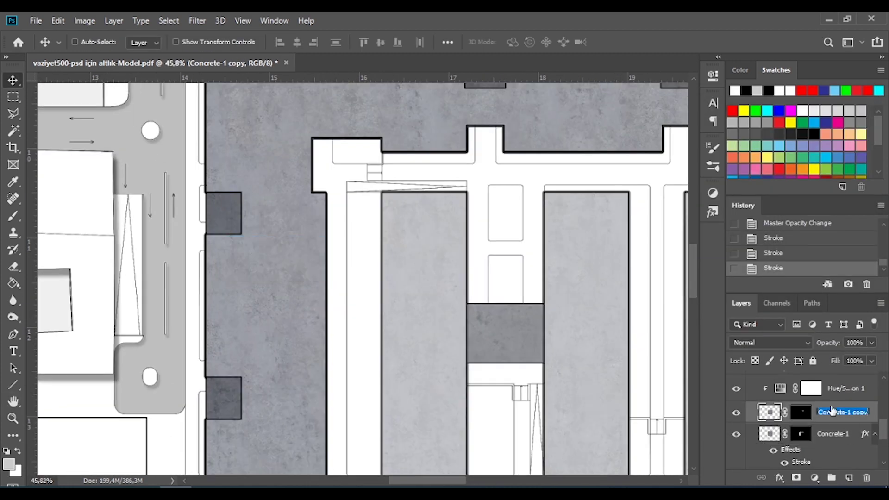
pyautogui.doubleClick(877, 412)
pyautogui.click(399, 224)
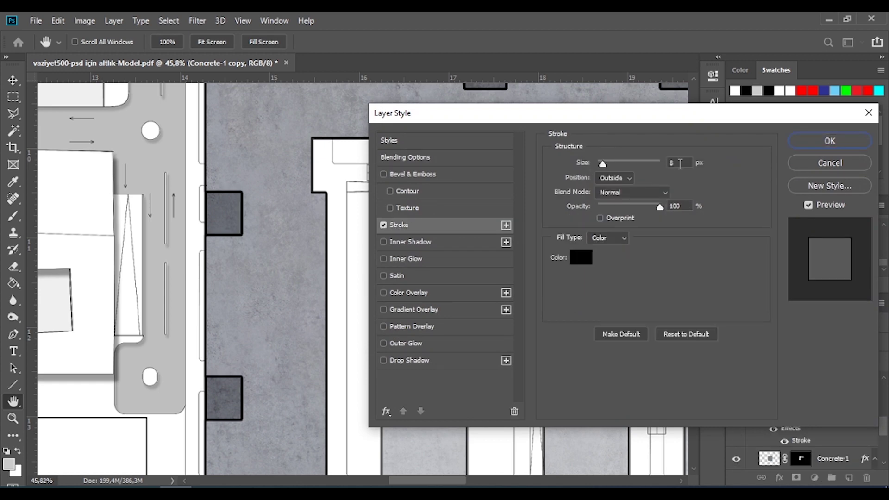
pyautogui.press('Return')
# Step: Duplicate a concrete piece and outline it, then undo the stroke on the wrong layer
pyautogui.scroll(-2, 538, 224)
pyautogui.hotkey('ctrl', 'j')
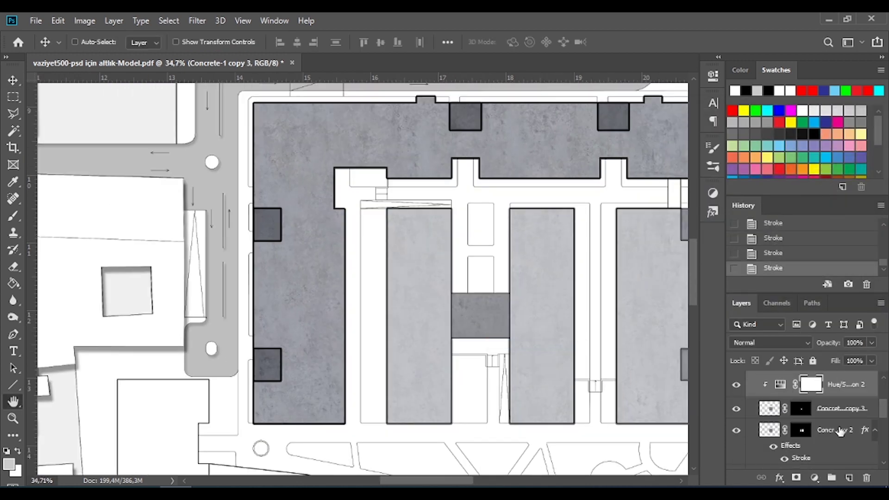
pyautogui.doubleClick(871, 385)
pyautogui.click(397, 222)
pyautogui.moveTo(567, 115); pyautogui.dragTo(135, 144)
pyautogui.click(382, 175)
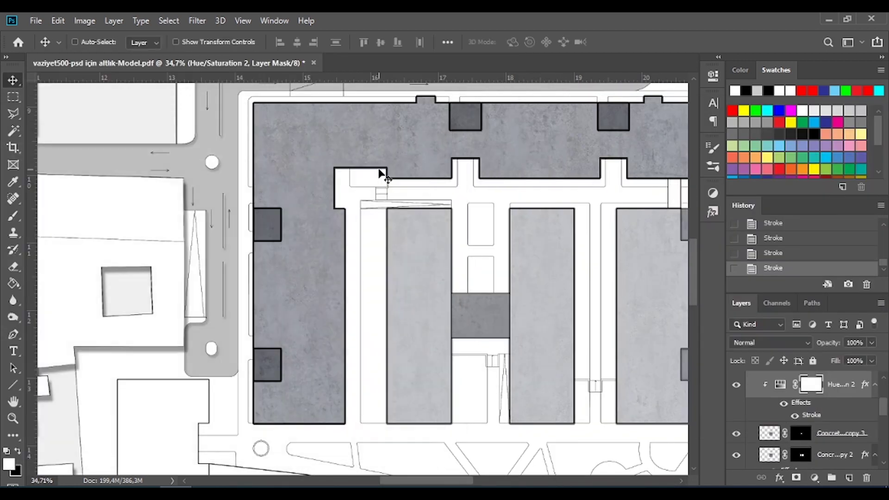
pyautogui.hotkey('ctrl', 'z')
# Step: Apply the 8 px black outline to the concrete copy layer and check the plan
pyautogui.doubleClick(871, 408)
pyautogui.click(34, 254)
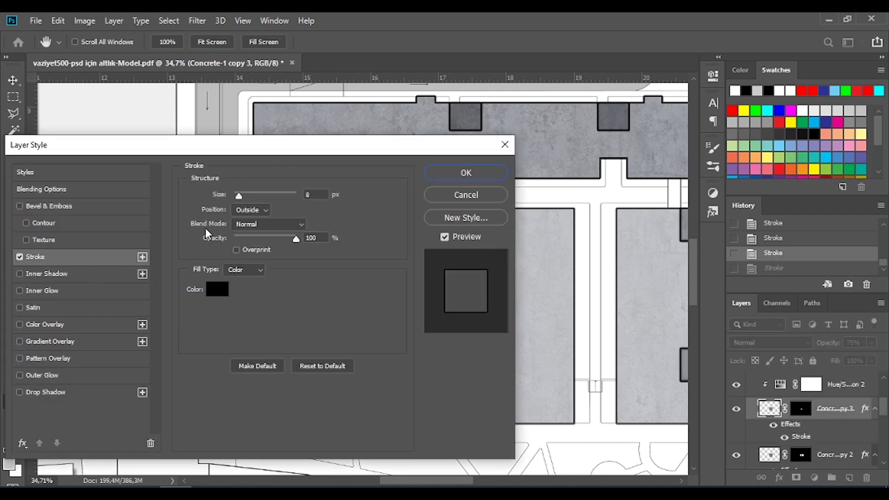
pyautogui.moveTo(281, 153)
pyautogui.mouseDown()
pyautogui.moveTo(458, 275)
pyautogui.moveTo(468, 136)
pyautogui.mouseUp()
pyautogui.click(672, 159)
pyautogui.press('v')
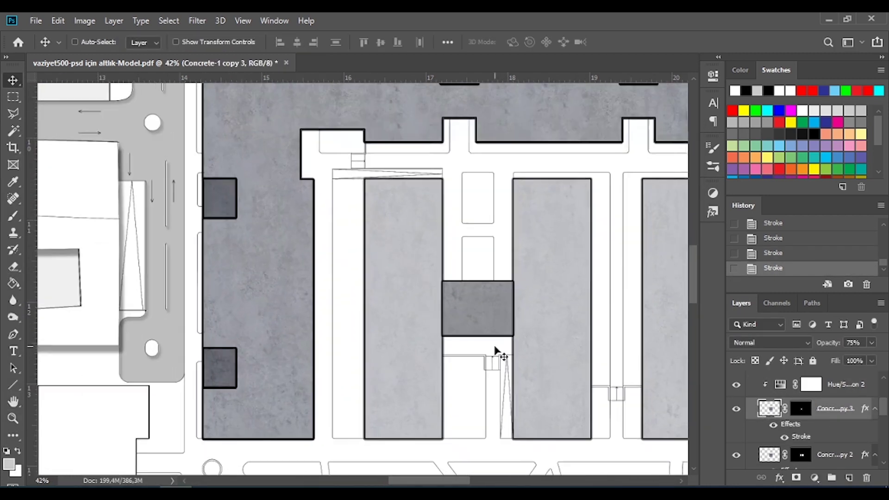
pyautogui.scroll(3, 497, 353)
pyautogui.scroll(-5, 449, 308)
pyautogui.scroll(-2, 397, 294)
pyautogui.scroll(1, 401, 290)
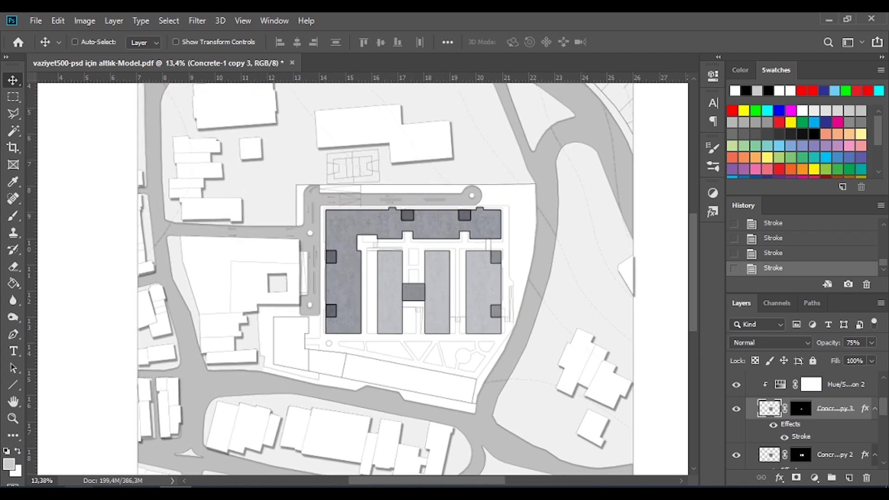
pyautogui.hotkey('alt', 'Tab')
# Step: Place a grass texture from the _Texture > Grass folder onto the plan
pyautogui.click(286, 160)
pyautogui.doubleClick(287, 189)
pyautogui.doubleClick(300, 248)
pyautogui.click(393, 308)
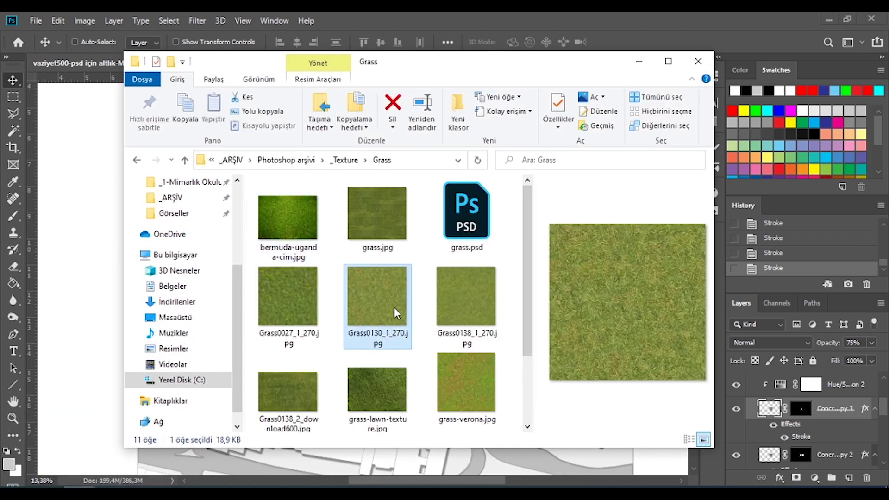
pyautogui.moveTo(484, 307); pyautogui.dragTo(347, 293)
# Step: Shrink the grass square, move it up-left, and take it out of the building group
pyautogui.moveTo(450, 359); pyautogui.dragTo(415, 324)
pyautogui.press('Return')
pyautogui.moveTo(353, 278); pyautogui.dragTo(324, 192)
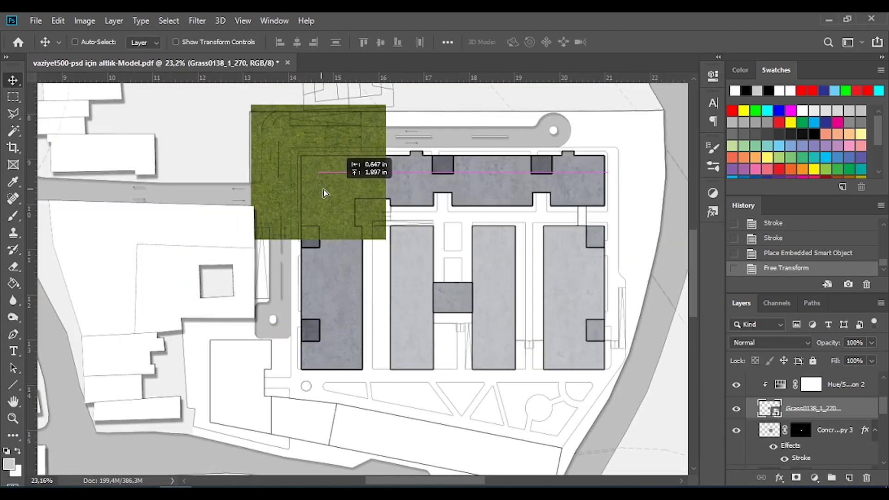
pyautogui.moveTo(815, 408); pyautogui.dragTo(786, 375)
# Step: Colour the building group violet and clip the Hue/Saturation layer to its concrete
pyautogui.rightClick(736, 384)
pyautogui.click(759, 417)
pyautogui.click(736, 406)
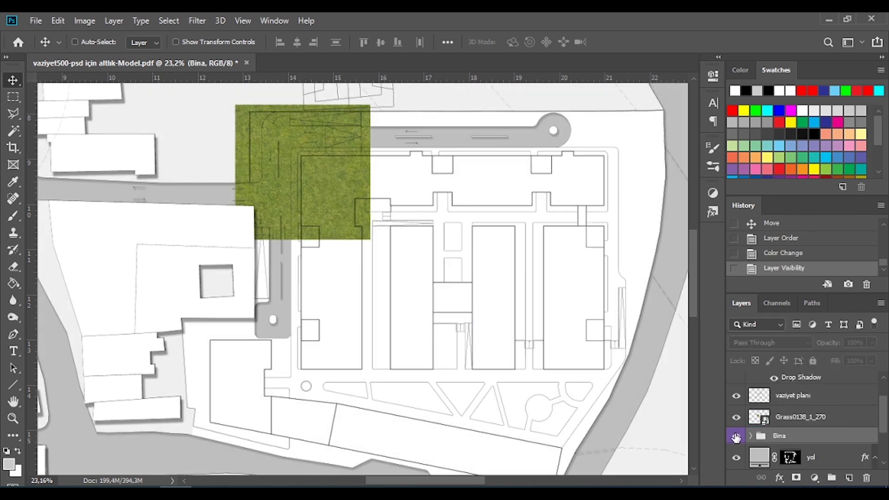
pyautogui.click(839, 411)
pyautogui.hotkey('ctrl', 'alt', 'g')
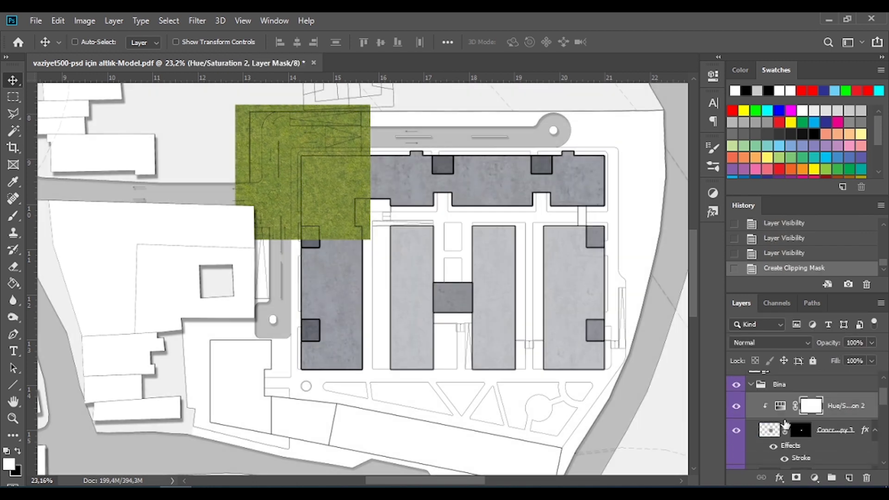
pyautogui.click(751, 384)
# Step: Resize the grass square and copy it into a row along the top
pyautogui.hotkey('ctrl', 't')
pyautogui.moveTo(370, 240); pyautogui.dragTo(331, 204)
pyautogui.press('Return')
pyautogui.moveTo(266, 170); pyautogui.dragTo(465, 170)
pyautogui.moveTo(541, 178); pyautogui.dragTo(641, 178)
# Step: Merge the grass row, copy it down over the site, and merge it into a layer named çimen
pyautogui.keyDown('shift'); pyautogui.click(814, 405); pyautogui.keyUp('shift')
pyautogui.hotkey('ctrl', 'e')
pyautogui.scroll(-2, 480, 281)
pyautogui.moveTo(548, 202); pyautogui.dragTo(547, 270)
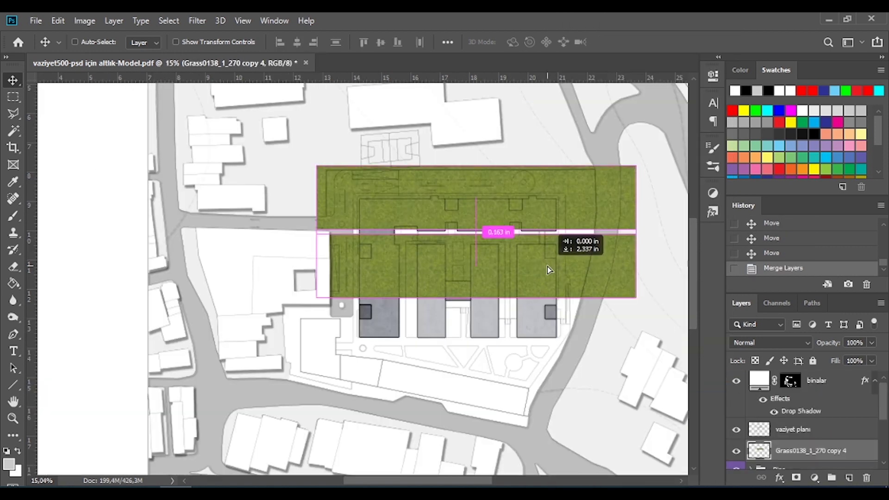
pyautogui.moveTo(595, 315); pyautogui.dragTo(602, 354)
pyautogui.hotkey('ctrl', 'e')
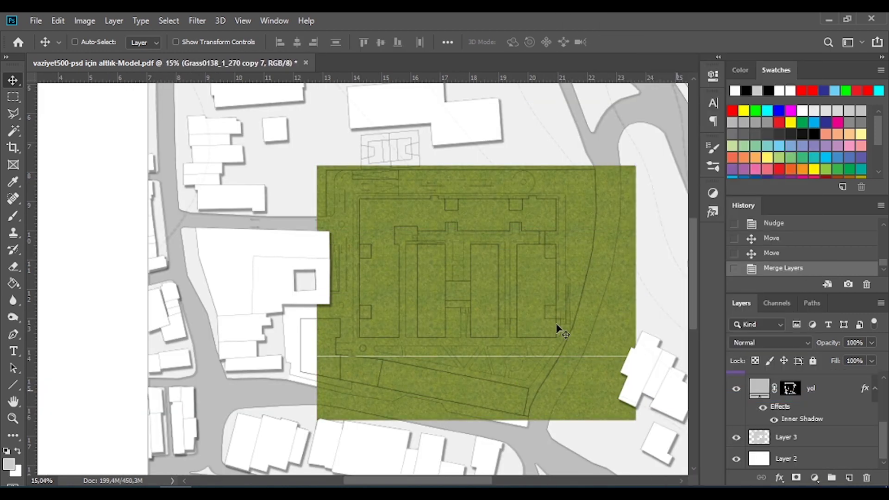
pyautogui.moveTo(548, 321); pyautogui.dragTo(514, 321)
pyautogui.press('Return')
# Step: Hide the çimen grass layer and Magic Wand-select the lawn areas, including the courtyard
pyautogui.click(736, 454)
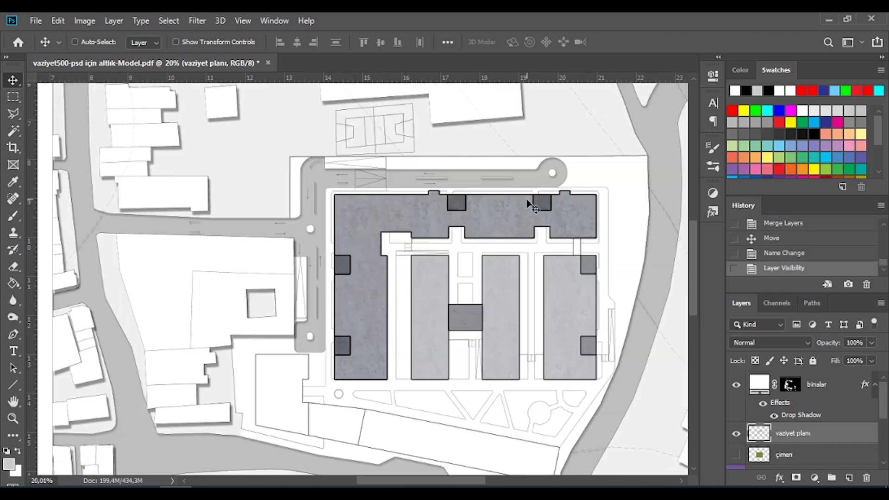
pyautogui.scroll(3, 312, 257)
pyautogui.scroll(2, 375, 174)
pyautogui.keyDown('shift'); pyautogui.click(375, 175); pyautogui.keyUp('shift')
pyautogui.scroll(-1, 591, 248)
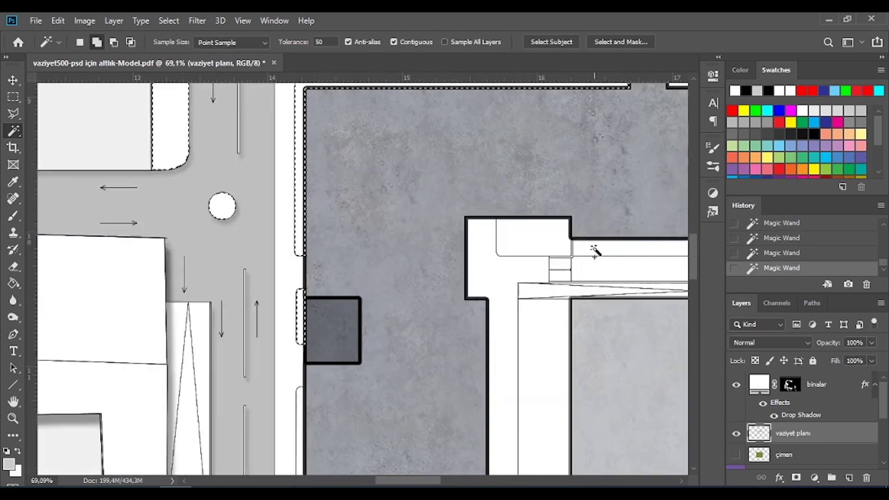
pyautogui.keyDown('shift'); pyautogui.click(591, 248); pyautogui.keyUp('shift')
pyautogui.scroll(1, 504, 283)
pyautogui.scroll(2, 505, 282)
pyautogui.scroll(-3, 284, 139)
pyautogui.scroll(2, 439, 225)
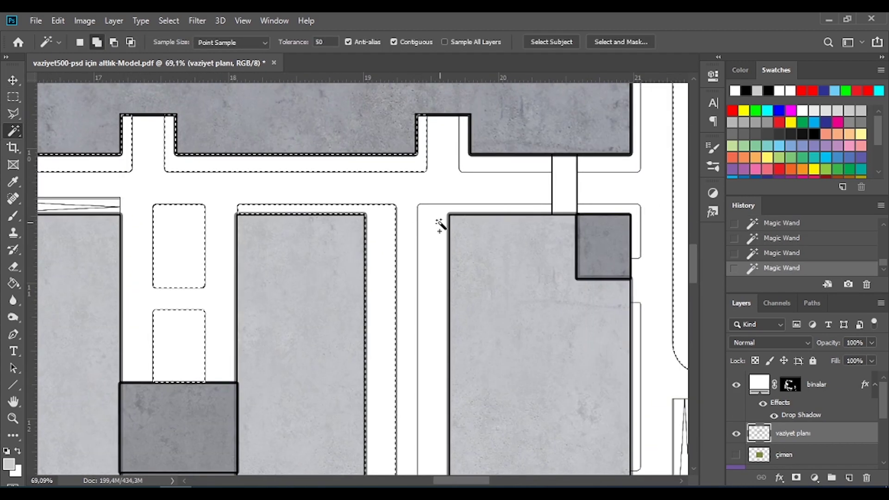
pyautogui.scroll(-2, 640, 247)
pyautogui.scroll(1, 526, 258)
pyautogui.scroll(2, 206, 311)
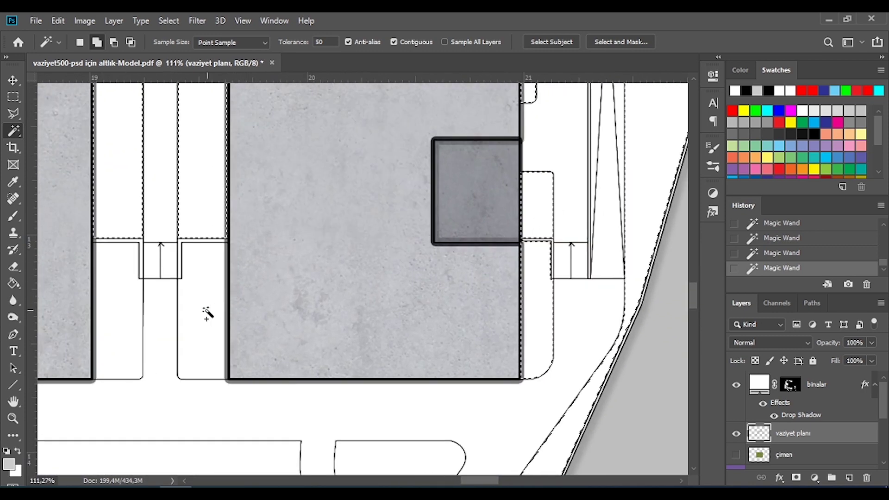
pyautogui.scroll(-2, 567, 227)
pyautogui.scroll(-1, 334, 278)
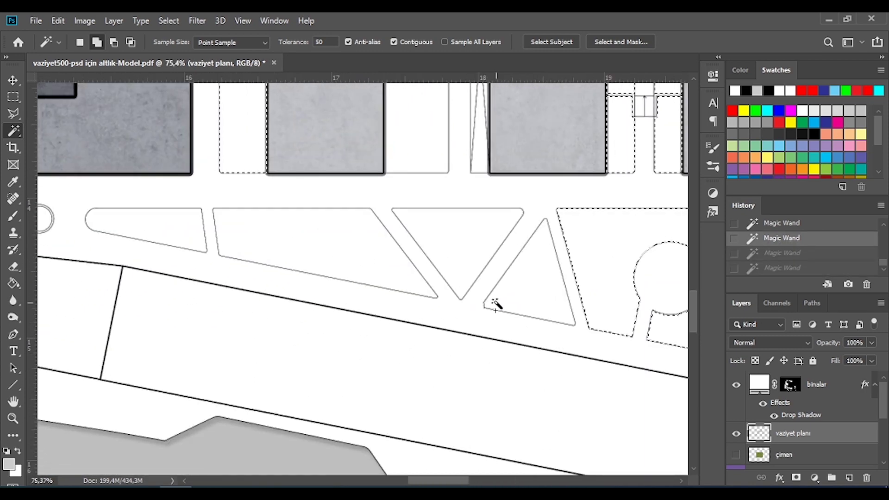
pyautogui.scroll(-2, 495, 303)
pyautogui.scroll(-1, 475, 235)
pyautogui.scroll(-1, 496, 236)
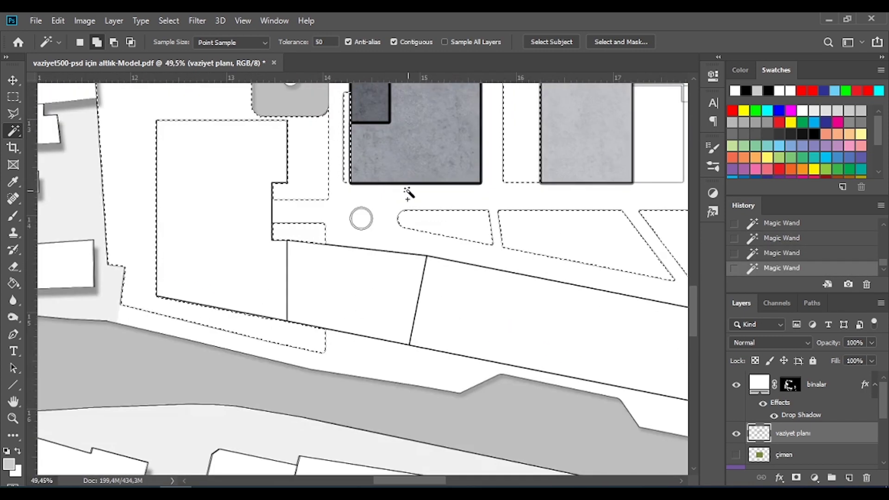
pyautogui.scroll(3, 407, 192)
pyautogui.scroll(-1, 254, 232)
pyautogui.scroll(-1, 444, 186)
pyautogui.scroll(-2, 387, 234)
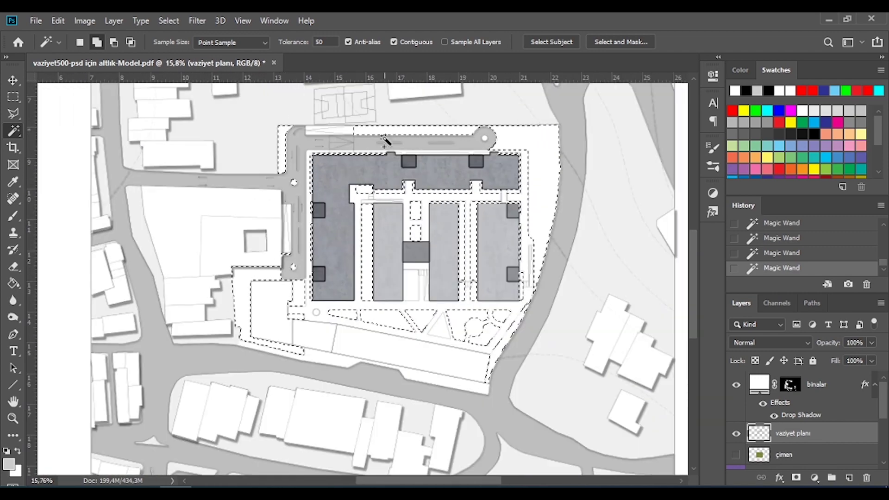
pyautogui.scroll(2, 492, 168)
pyautogui.scroll(-1, 492, 169)
# Step: Show çimen, mask it to the lawn selection, and set it to 60% opacity
pyautogui.click(813, 456)
pyautogui.click(736, 454)
pyautogui.click(796, 477)
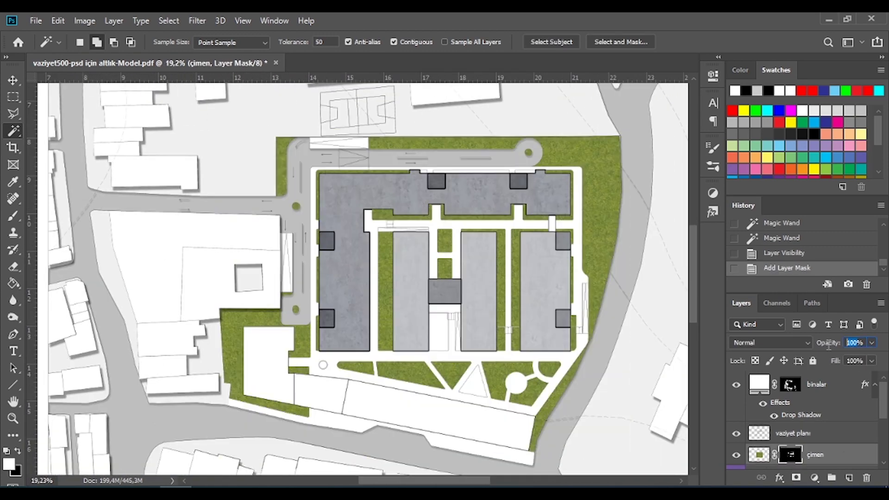
pyautogui.press('v')
pyautogui.scroll(-2, 588, 224)
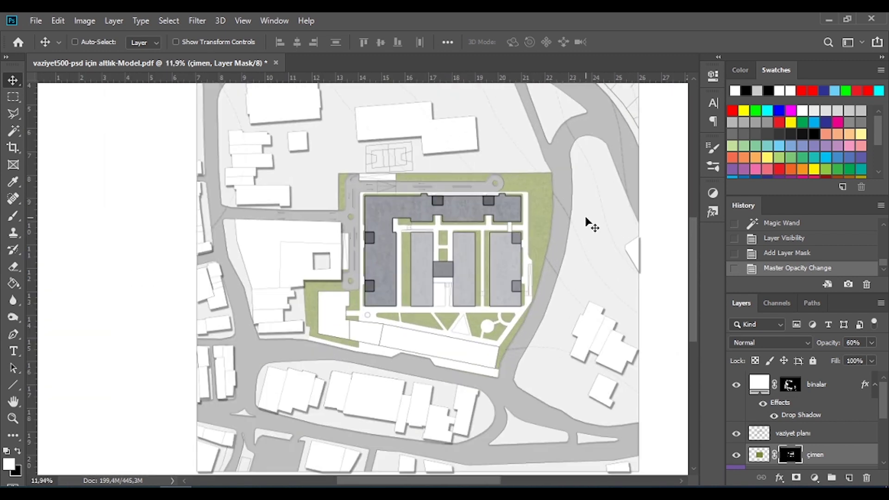
pyautogui.scroll(1, 588, 224)
pyautogui.scroll(3, 452, 327)
pyautogui.scroll(2, 441, 342)
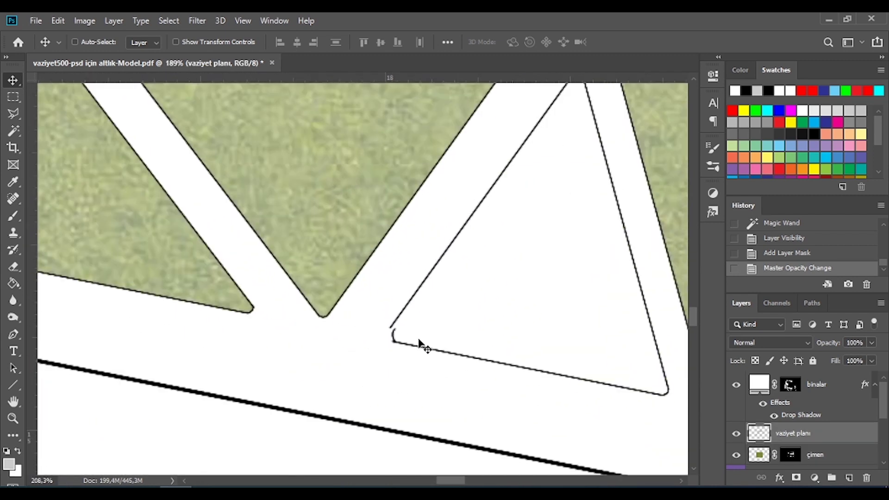
pyautogui.scroll(2, 421, 344)
# Step: Clean up the mask gap at the triangle corner using black/white colours and erasing
pyautogui.press('l')
pyautogui.click(398, 300)
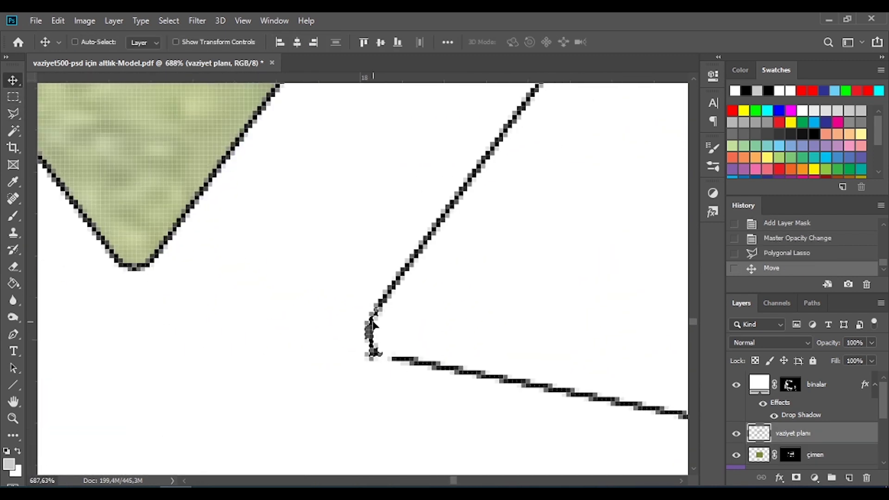
pyautogui.hotkey('ctrl', 'd')
pyautogui.press('b')
pyautogui.press('d')
pyautogui.scroll(1, 387, 358)
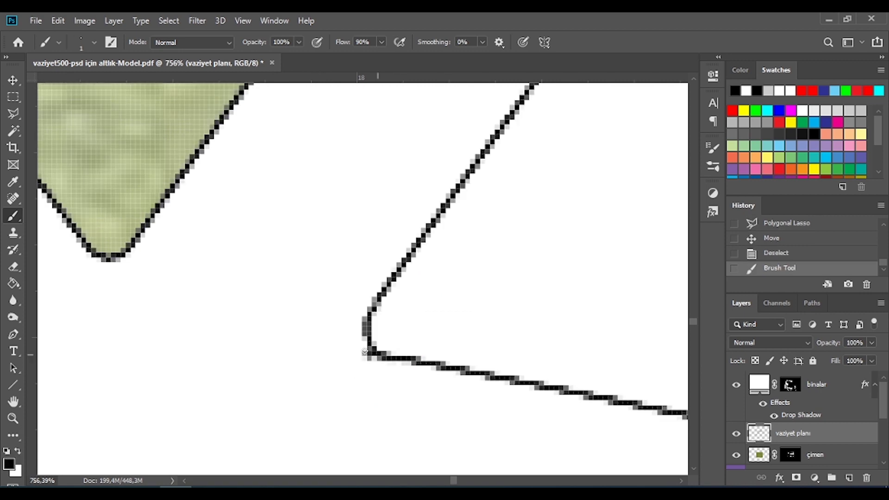
pyautogui.scroll(-5, 366, 352)
pyautogui.scroll(4, 326, 296)
pyautogui.press('e')
pyautogui.scroll(1, 233, 324)
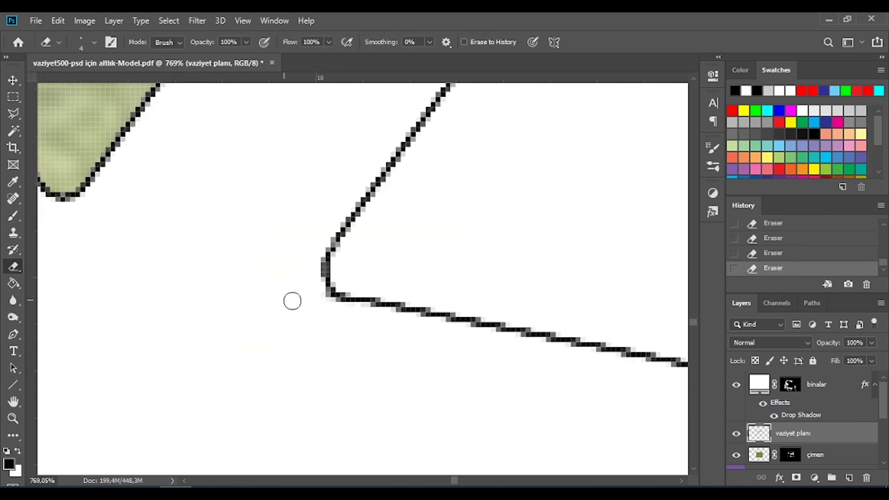
pyautogui.scroll(-5, 292, 301)
pyautogui.press('w')
pyautogui.click(413, 244)
# Step: Fill the empty triangle lawn into the grass layer's mask
pyautogui.click(790, 403)
pyautogui.press('g')
pyautogui.click(410, 365)
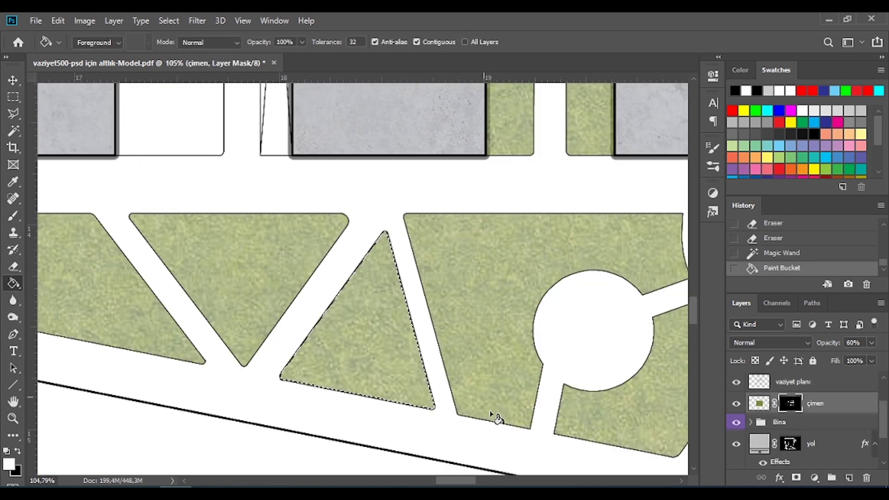
pyautogui.hotkey('ctrl', 'd')
pyautogui.scroll(-3, 307, 218)
pyautogui.scroll(1, 526, 272)
# Step: Fill the white courtyard rectangle between the buildings with grass in the mask
pyautogui.press('w')
pyautogui.click(324, 240)
pyautogui.scroll(1, 287, 257)
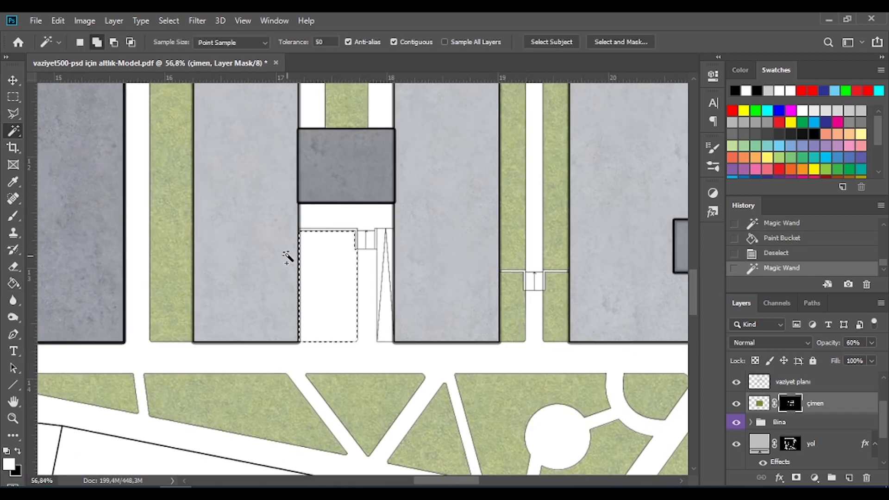
pyautogui.press('g')
pyautogui.click(326, 287)
pyautogui.scroll(-3, 448, 282)
pyautogui.hotkey('ctrl', 'd')
pyautogui.press('v')
pyautogui.scroll(-2, 476, 278)
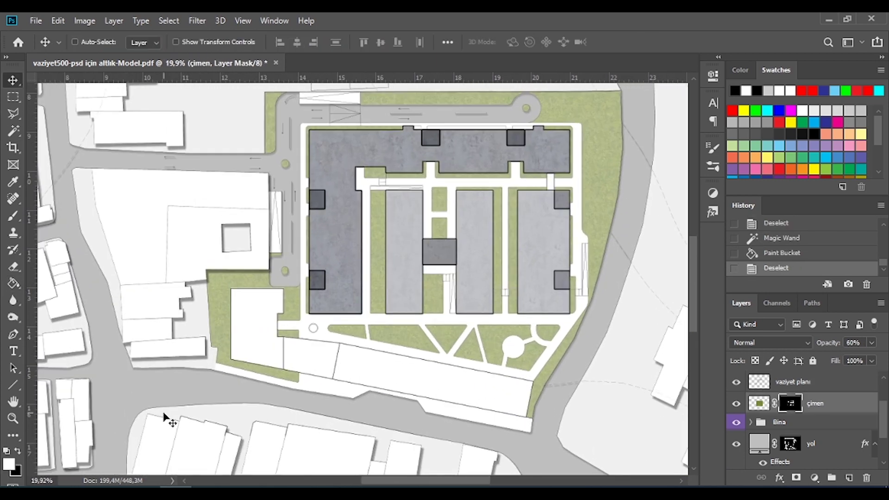
# Step: Place a brushed-aluminium texture from the _Texture/Metal folder and shrink it
pyautogui.click(60, 435)
pyautogui.click(352, 160)
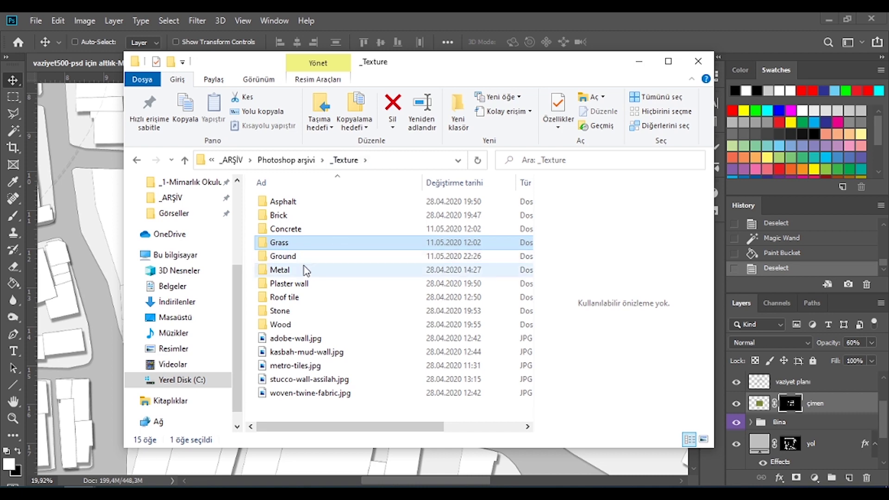
pyautogui.doubleClick(305, 271)
pyautogui.moveTo(298, 218); pyautogui.dragTo(357, 273)
pyautogui.moveTo(426, 188); pyautogui.dragTo(321, 318)
pyautogui.press('Return')
# Step: Position the aluminium tiles at the paved area's corner, merge them, and duplicate the layer
pyautogui.scroll(1, 317, 334)
pyautogui.moveTo(259, 301); pyautogui.dragTo(229, 292)
pyautogui.scroll(5, 208, 304)
pyautogui.moveTo(268, 252)
pyautogui.mouseDown()
pyautogui.moveTo(400, 248)
pyautogui.moveTo(340, 259)
pyautogui.moveTo(407, 342)
pyautogui.mouseUp()
pyautogui.scroll(-2, 392, 263)
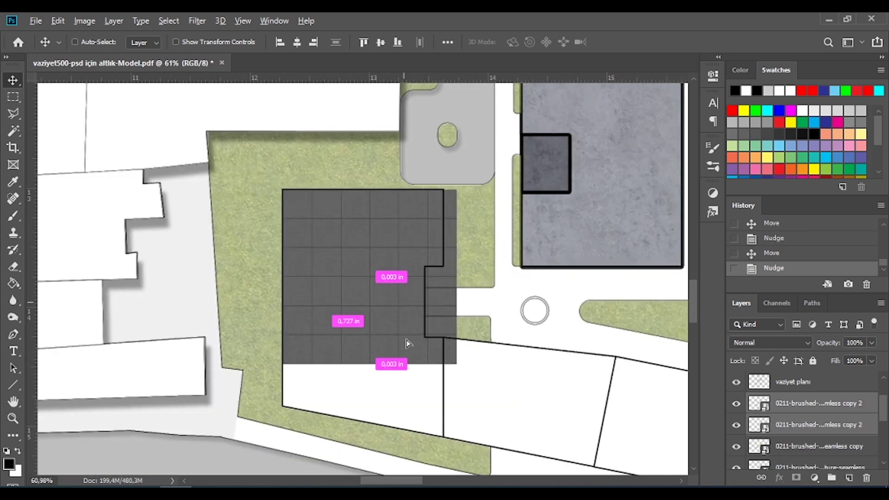
pyautogui.scroll(3, 370, 395)
pyautogui.scroll(-5, 371, 394)
pyautogui.hotkey('ctrl', 'e')
pyautogui.hotkey('ctrl', 'j')
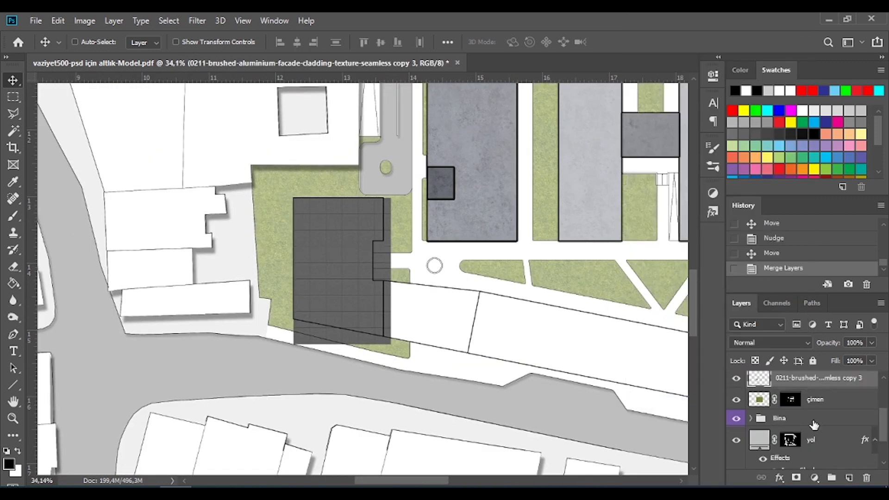
# Step: Mask the aluminium layer to the paved area, keeping the copy hidden meanwhile
pyautogui.hotkey('ctrl', ',')
pyautogui.scroll(-1, 793, 426)
pyautogui.click(807, 391)
pyautogui.click(823, 430)
pyautogui.click(796, 477)
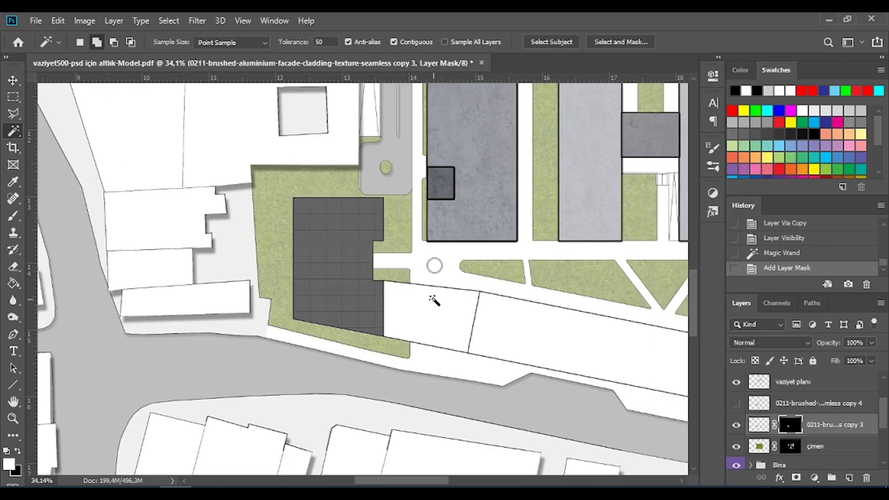
pyautogui.click(736, 403)
pyautogui.click(814, 403)
# Step: Move and rotate the aluminium copy to follow the southern road
pyautogui.press('v')
pyautogui.moveTo(335, 259); pyautogui.dragTo(525, 342)
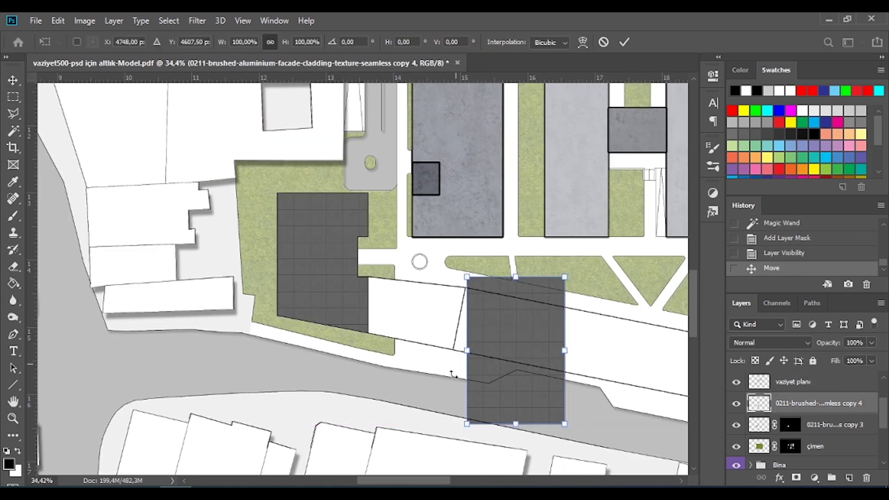
pyautogui.moveTo(452, 374); pyautogui.dragTo(532, 419)
pyautogui.scroll(3, 486, 320)
pyautogui.moveTo(463, 299); pyautogui.dragTo(477, 292)
pyautogui.scroll(3, 410, 351)
pyautogui.press('Return')
pyautogui.scroll(-4, 288, 208)
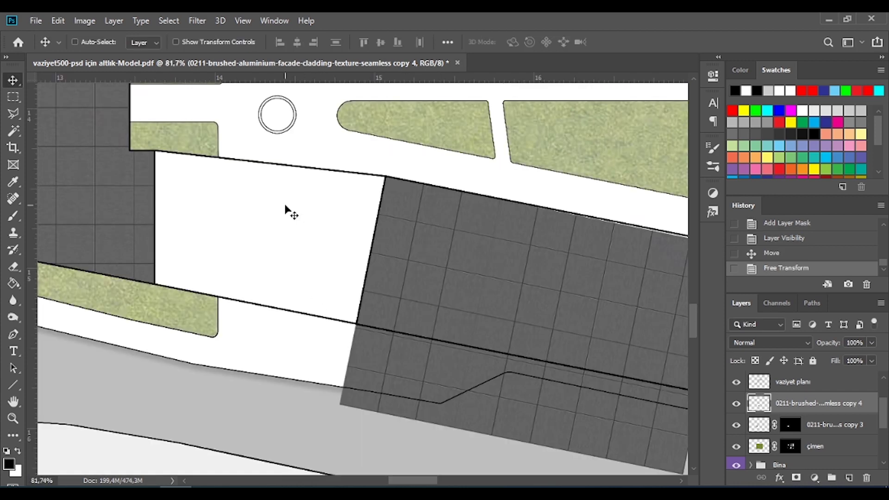
# Step: Resize, nudge, and slightly rotate the tile texture to match the strip edge
pyautogui.hotkey('ctrl', 't')
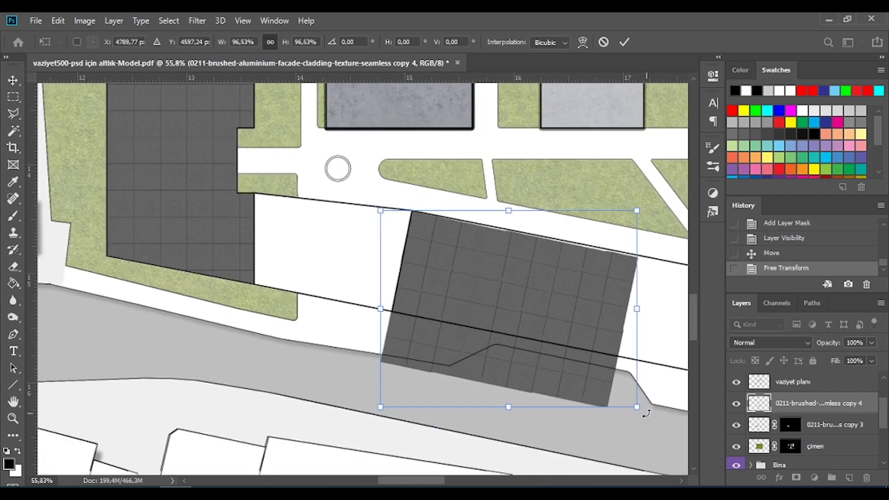
pyautogui.scroll(1, 626, 332)
pyautogui.press('Return')
pyautogui.press('Right')
pyautogui.scroll(2, 539, 254)
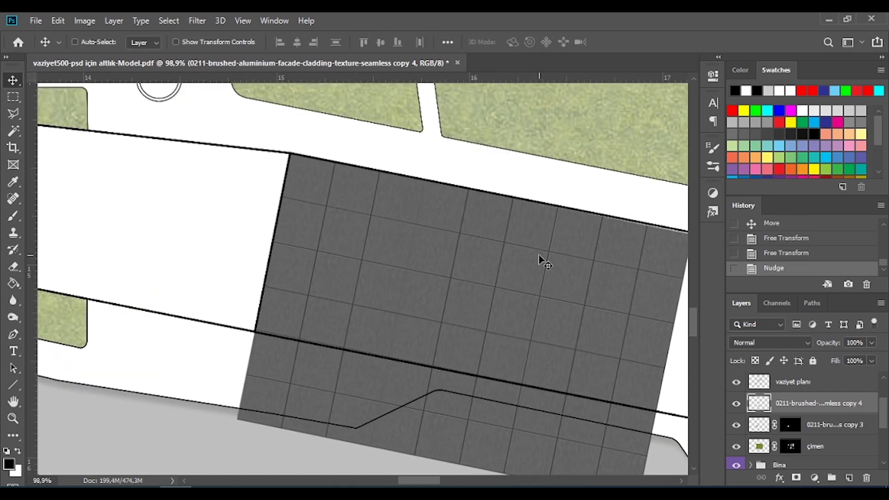
pyautogui.moveTo(220, 236); pyautogui.dragTo(220, 238)
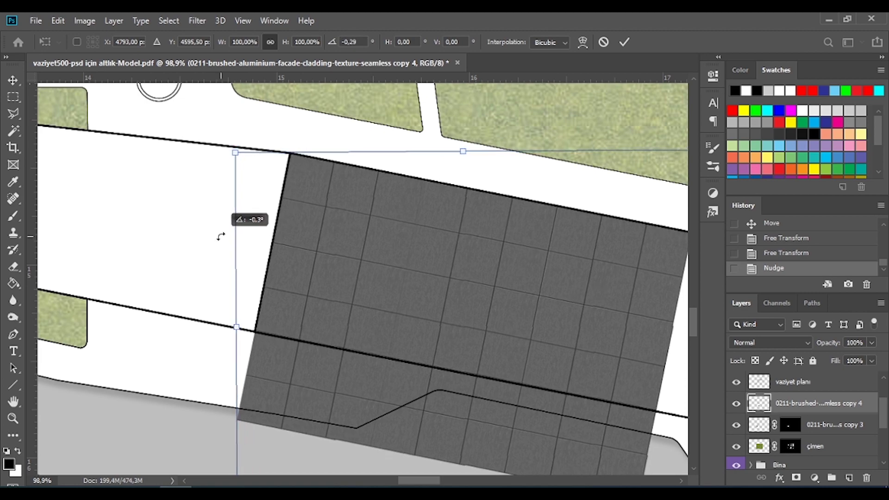
pyautogui.press('Return')
pyautogui.scroll(-2, 220, 236)
# Step: Duplicate the tile texture twice along the strip and merge the copies into one layer
pyautogui.moveTo(158, 214); pyautogui.dragTo(520, 282)
pyautogui.press('Right')
pyautogui.scroll(2, 452, 268)
pyautogui.scroll(2, 449, 265)
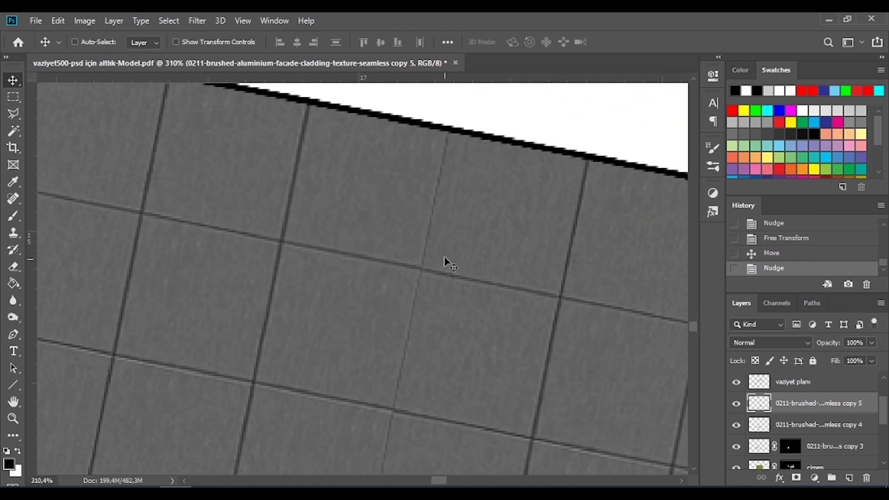
pyautogui.scroll(-2, 444, 264)
pyautogui.scroll(-3, 282, 222)
pyautogui.moveTo(324, 278); pyautogui.dragTo(440, 243)
pyautogui.scroll(4, 459, 268)
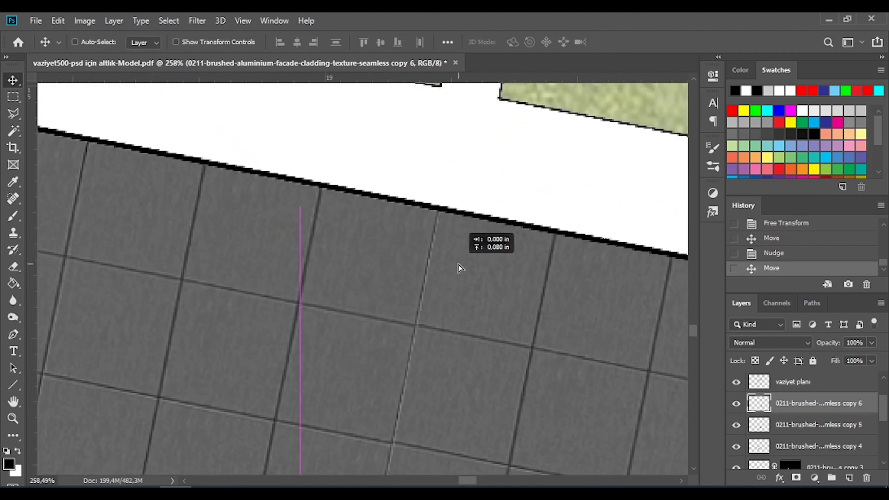
pyautogui.scroll(-5, 460, 271)
pyautogui.keyDown('shift'); pyautogui.click(819, 419); pyautogui.keyUp('shift')
pyautogui.hotkey('ctrl', 'e')
# Step: Magic Wand-select the strip beside the road and set the tile layer to 90% opacity
pyautogui.press('w')
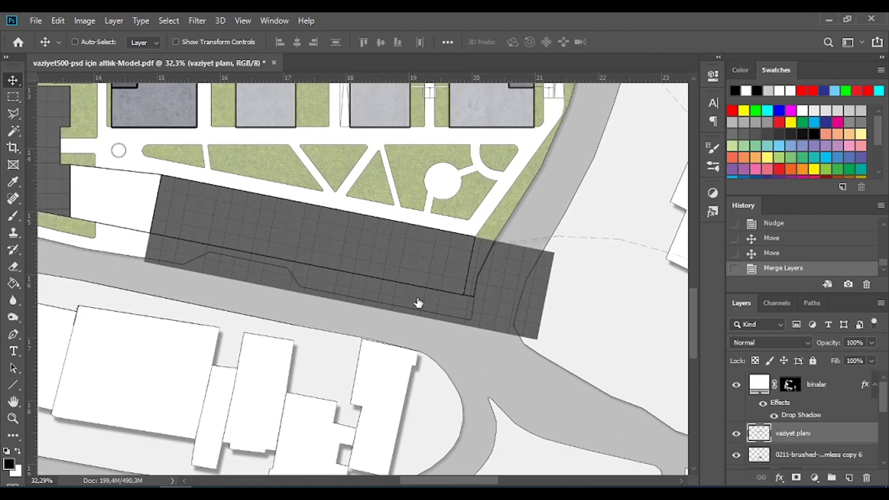
pyautogui.click(417, 302)
pyautogui.press('v')
pyautogui.scroll(-1, 287, 188)
pyautogui.press('9')
pyautogui.scroll(-2, 815, 416)
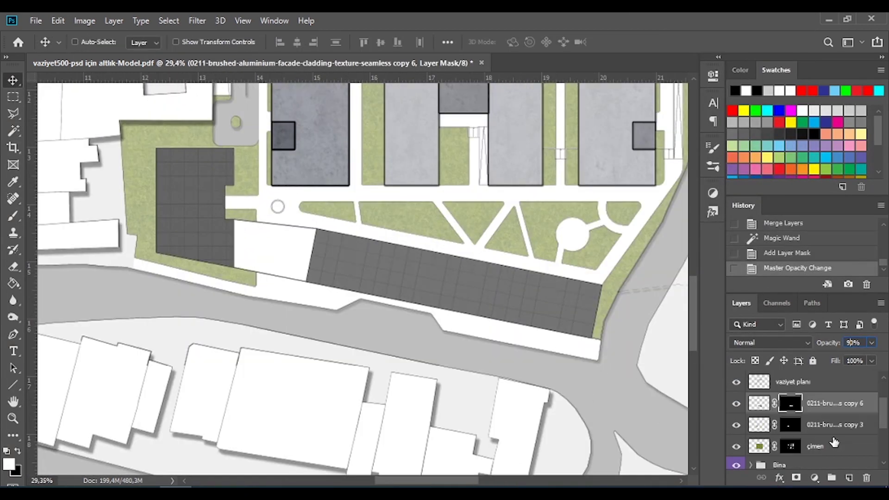
pyautogui.click(829, 424)
# Step: Set the tile layer to 90% opacity, lower the tiles, and place the corten plank texture beside the road
pyautogui.press('9')
pyautogui.moveTo(829, 435); pyautogui.dragTo(786, 467)
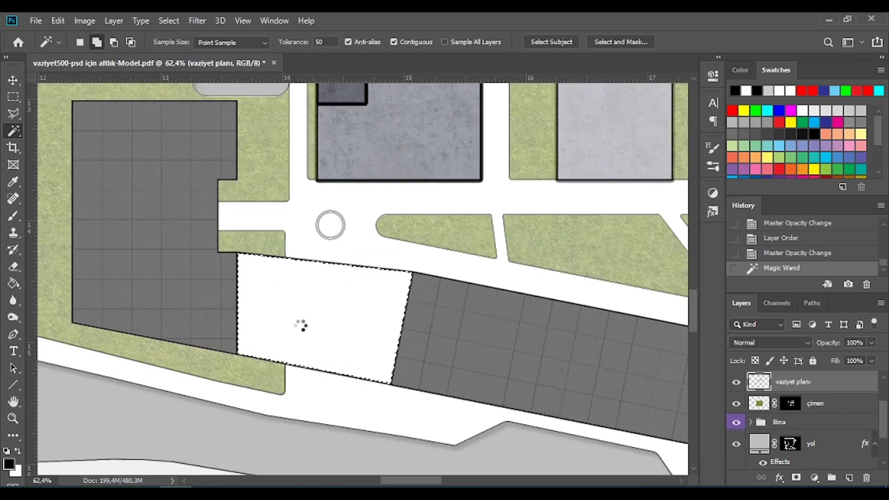
pyautogui.moveTo(466, 322); pyautogui.dragTo(324, 315)
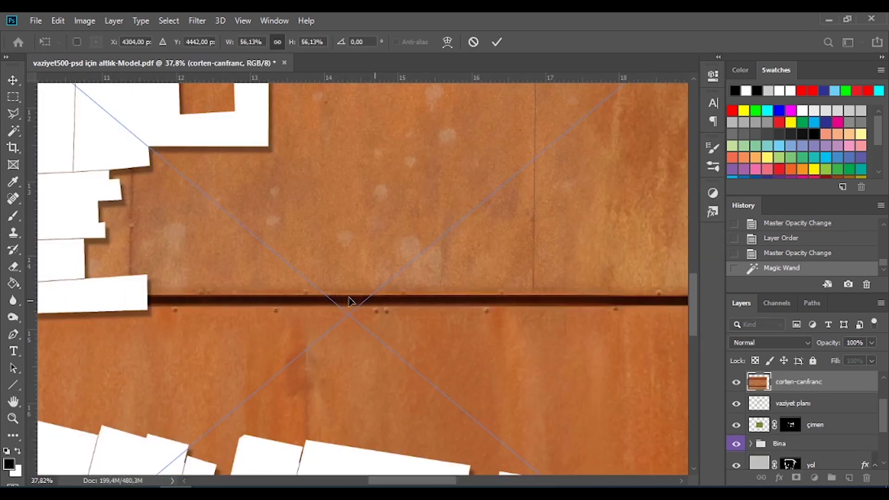
pyautogui.scroll(-3, 340, 307)
pyautogui.moveTo(258, 470)
pyautogui.mouseDown()
pyautogui.moveTo(179, 468)
pyautogui.moveTo(307, 338)
pyautogui.mouseUp()
pyautogui.press('Return')
# Step: Shrink the corten plank texture down to a small tile
pyautogui.scroll(4, 343, 327)
pyautogui.scroll(3, 342, 326)
pyautogui.scroll(2, 353, 278)
pyautogui.hotkey('ctrl', 't')
pyautogui.moveTo(452, 415); pyautogui.dragTo(378, 280)
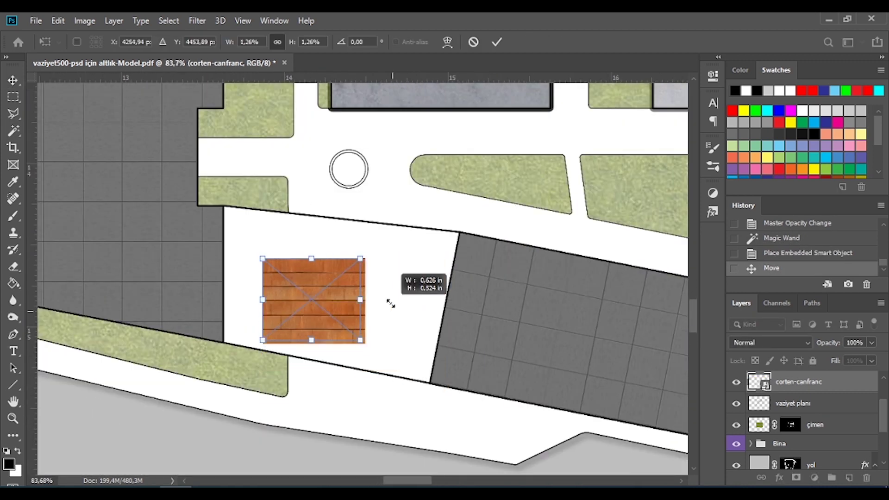
pyautogui.press('Return')
# Step: Copy the plank tile into a row and rows below, then merge all tiles into one layer
pyautogui.scroll(3, 307, 318)
pyautogui.moveTo(296, 278)
pyautogui.mouseDown()
pyautogui.moveTo(492, 291)
pyautogui.moveTo(421, 287)
pyautogui.mouseUp()
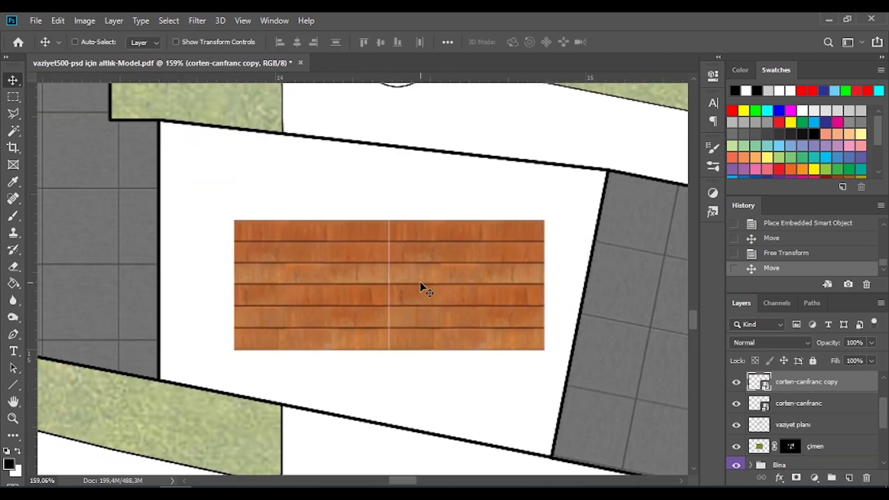
pyautogui.moveTo(536, 284); pyautogui.dragTo(576, 280)
pyautogui.scroll(-3, 576, 280)
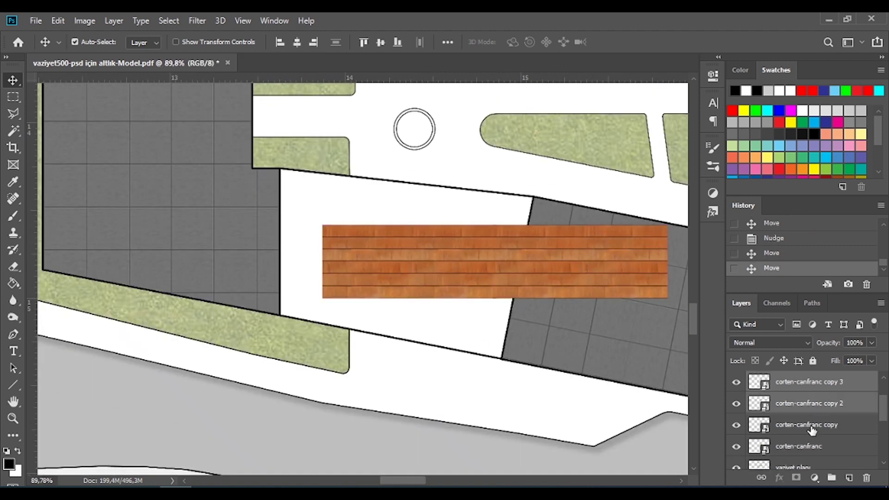
pyautogui.keyDown('shift'); pyautogui.click(799, 446); pyautogui.keyUp('shift')
pyautogui.moveTo(507, 261); pyautogui.dragTo(531, 373)
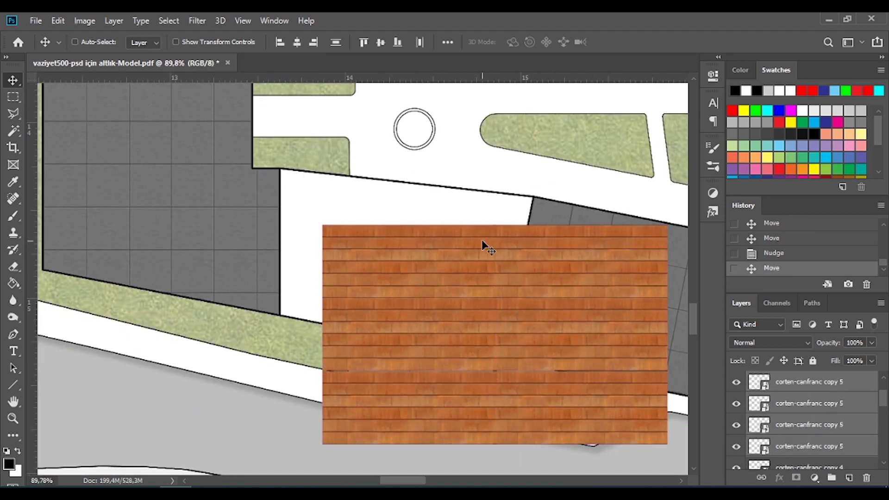
pyautogui.scroll(-2, 482, 243)
pyautogui.moveTo(522, 338); pyautogui.dragTo(532, 396)
pyautogui.scroll(-3, 816, 450)
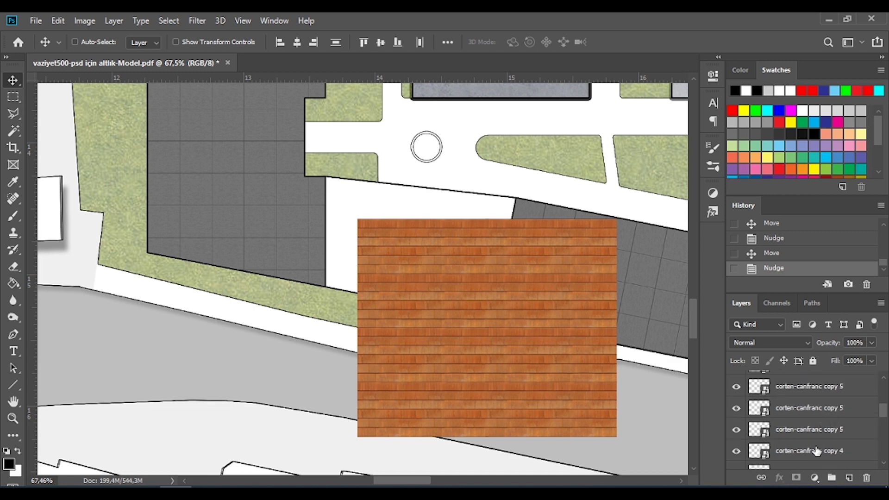
pyautogui.hotkey('ctrl', 'e')
# Step: Hide the merged planks to check underneath and rotate them to run across the gap
pyautogui.click(736, 432)
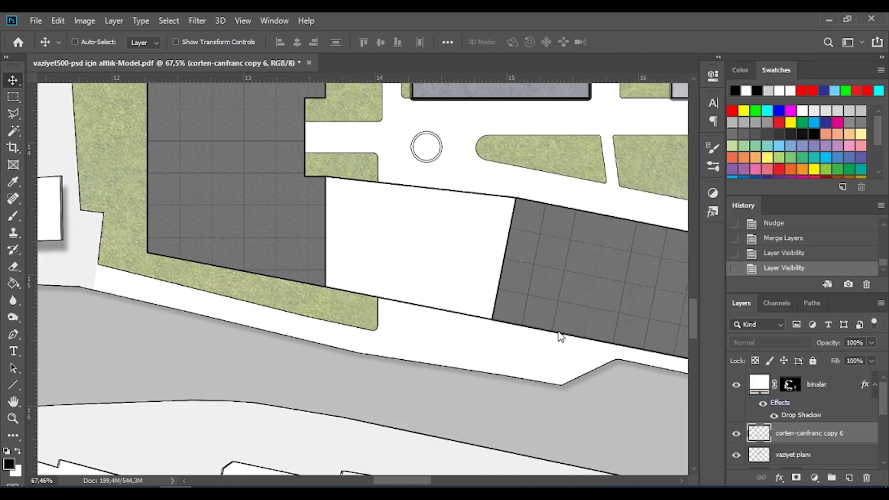
pyautogui.hotkey('ctrl', 't')
pyautogui.moveTo(539, 204)
pyautogui.mouseDown()
pyautogui.moveTo(635, 238)
pyautogui.moveTo(375, 214)
pyautogui.mouseUp()
# Step: Set the plank texture to Multiply, refine its angle, and position it over the gap between tiles
pyautogui.click(766, 343)
pyautogui.click(745, 208)
pyautogui.scroll(3, 394, 185)
pyautogui.scroll(3, 394, 186)
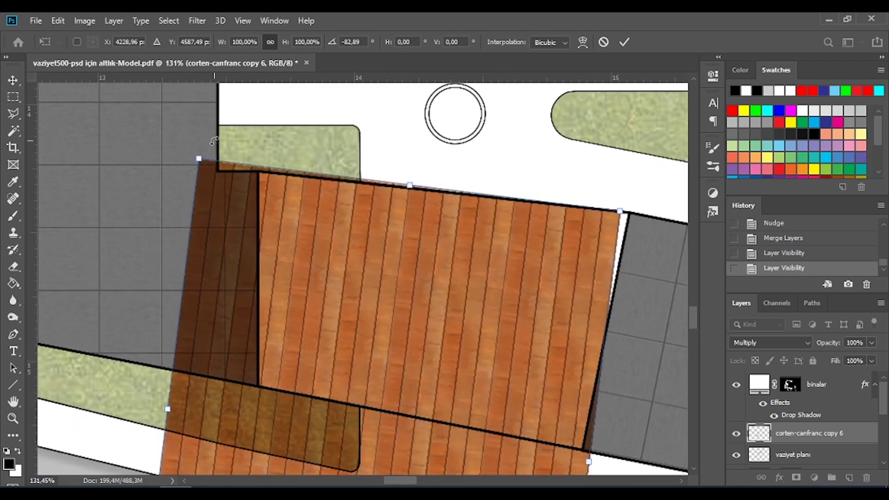
pyautogui.moveTo(208, 142); pyautogui.dragTo(215, 121)
pyautogui.press('Return')
pyautogui.moveTo(446, 234); pyautogui.dragTo(456, 248)
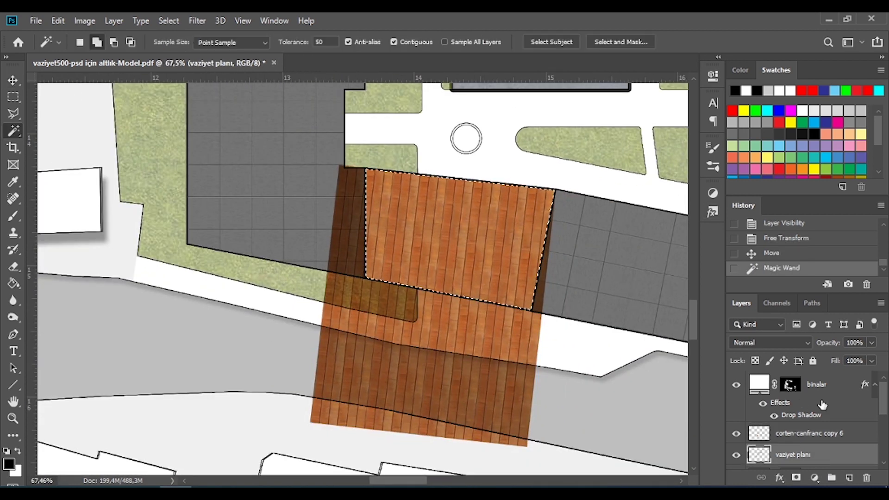
# Step: Set the planks to 80% opacity, mask them to the gap, and add a Hue/Saturation adjustment
pyautogui.press('8')
pyautogui.click(759, 433)
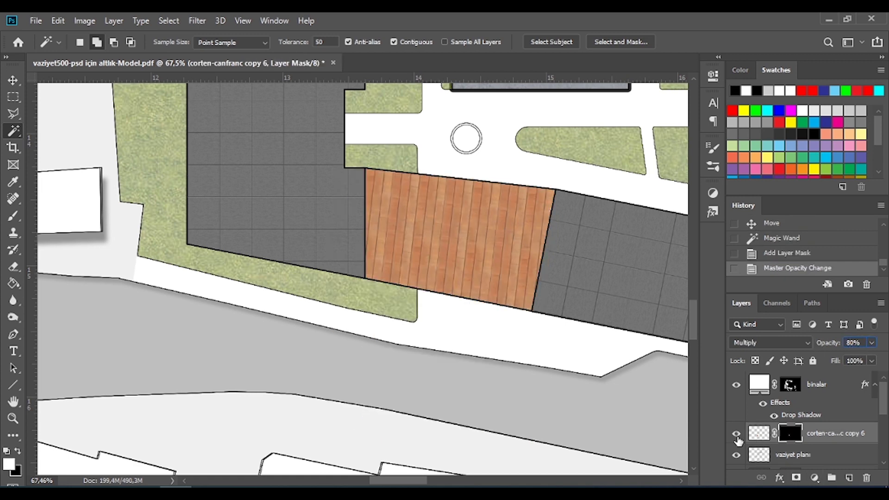
pyautogui.click(814, 477)
pyautogui.click(821, 356)
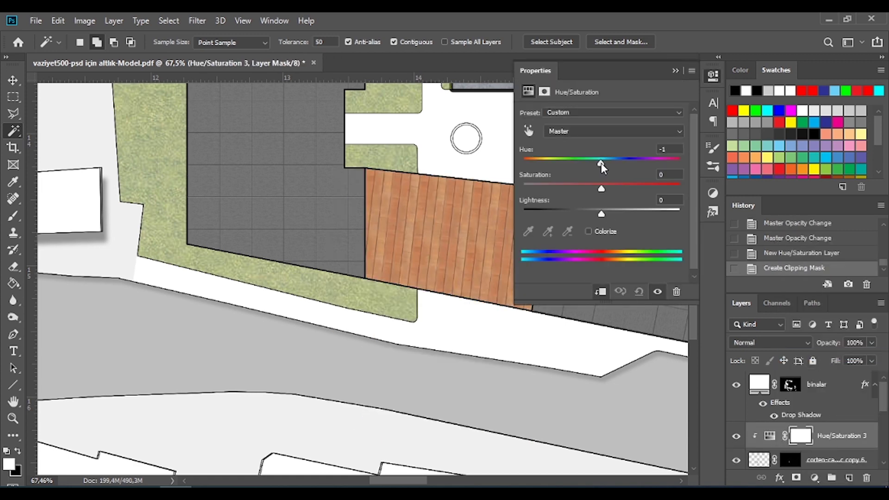
# Step: Tint the planks pale blue-grey: hue toward teal, lower saturation, higher lightness
pyautogui.moveTo(601, 163); pyautogui.dragTo(663, 155)
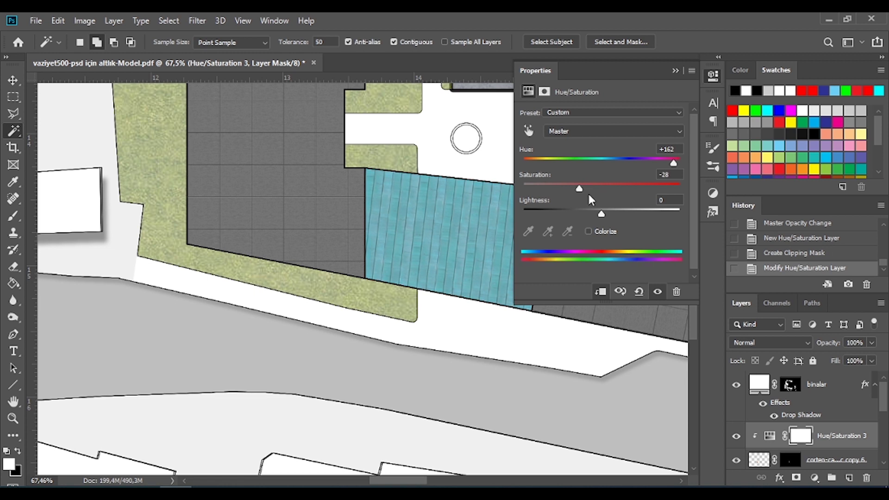
pyautogui.moveTo(601, 213); pyautogui.dragTo(621, 214)
pyautogui.moveTo(673, 163); pyautogui.dragTo(670, 163)
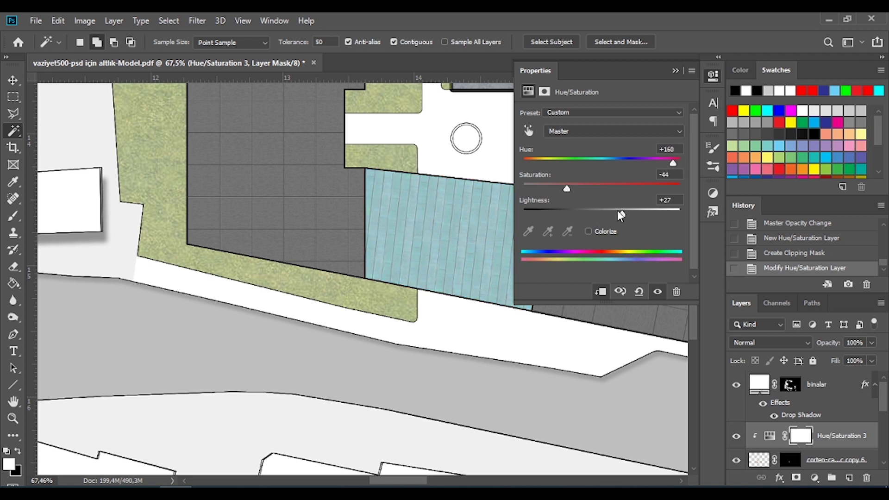
pyautogui.click(675, 70)
pyautogui.scroll(-6, 401, 232)
pyautogui.press('v')
pyautogui.scroll(4, 337, 318)
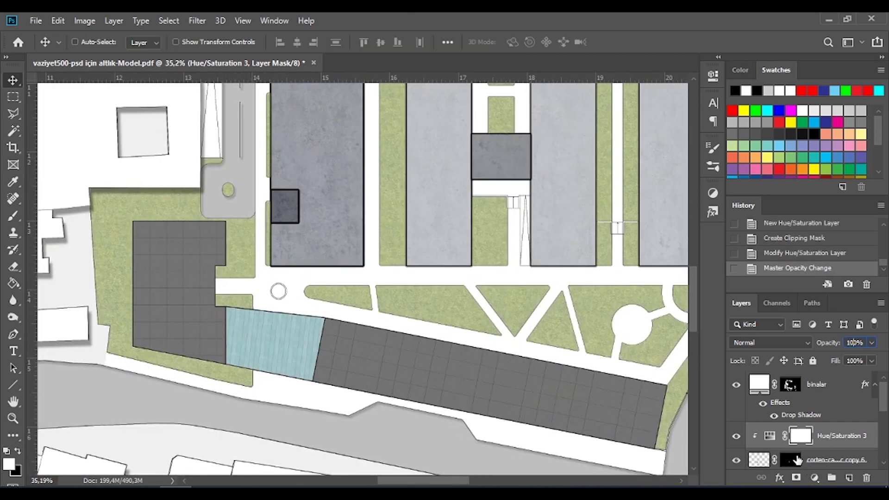
pyautogui.click(816, 458)
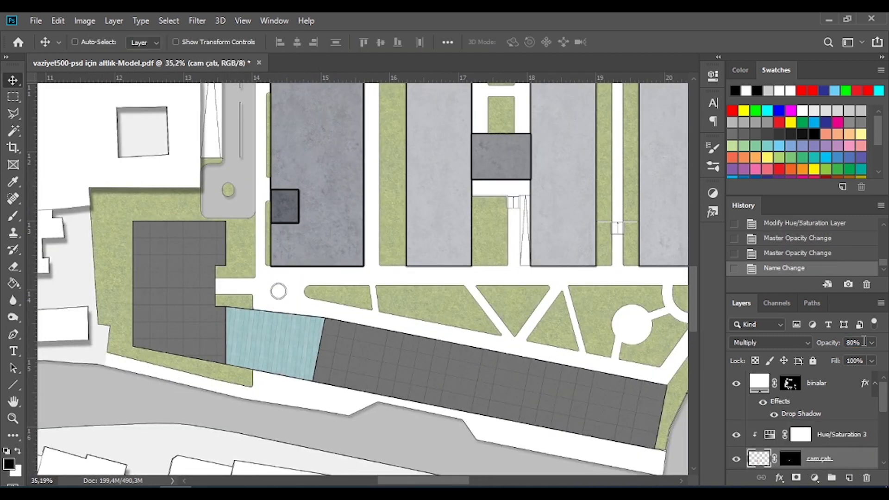
# Step: Move the Bina group above the road layer
pyautogui.scroll(-3, 562, 145)
pyautogui.scroll(4, 470, 125)
pyautogui.scroll(3, 369, 143)
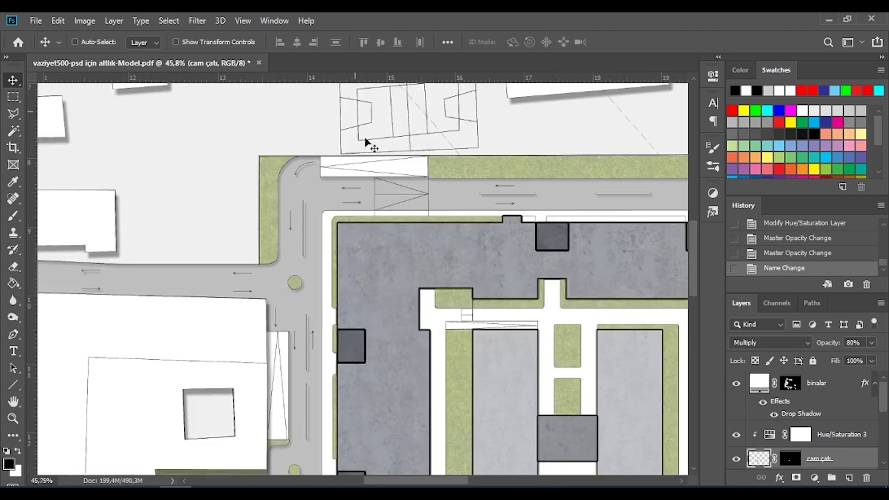
pyautogui.scroll(1, 369, 143)
pyautogui.scroll(-2, 815, 398)
pyautogui.click(815, 389)
pyautogui.press('m')
pyautogui.scroll(2, 343, 210)
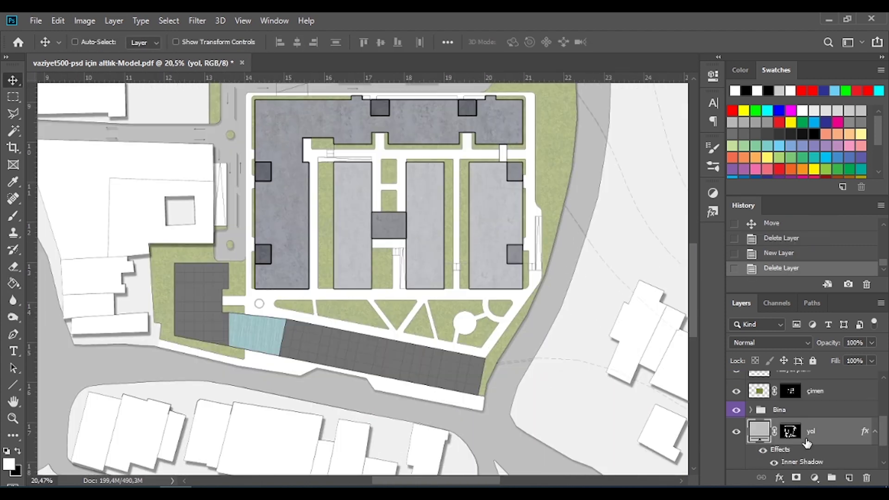
pyautogui.scroll(-1, 437, 279)
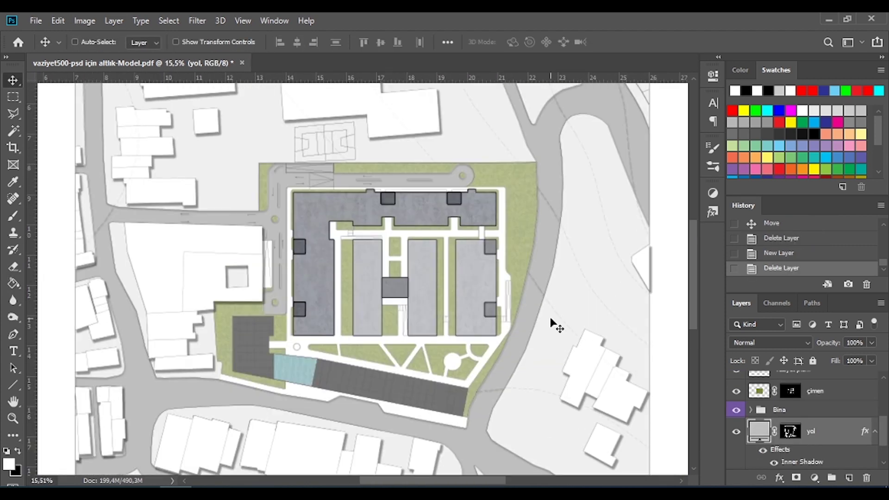
pyautogui.moveTo(855, 449); pyautogui.dragTo(790, 411)
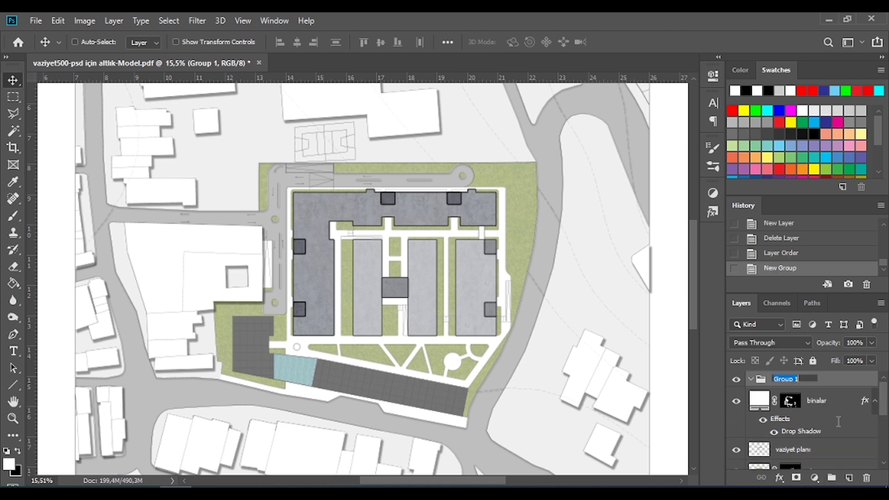
# Step: Put binalar and the renamed layer into the çevre group and give çevre a colour label
pyautogui.moveTo(820, 428); pyautogui.dragTo(802, 379)
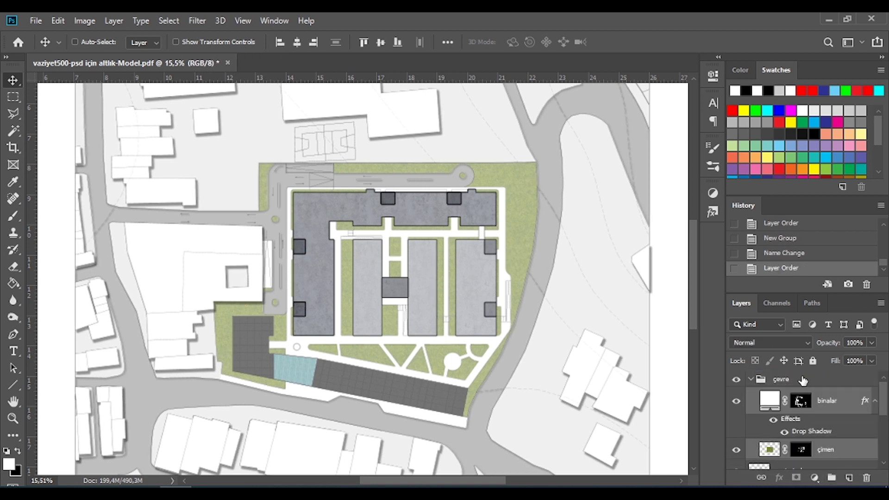
pyautogui.click(751, 379)
pyautogui.rightClick(736, 379)
pyautogui.click(759, 350)
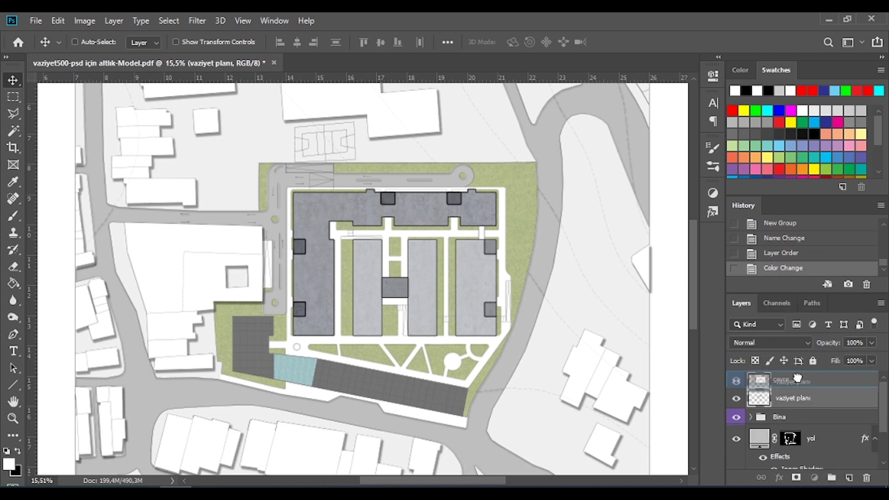
pyautogui.click(735, 438)
pyautogui.click(736, 438)
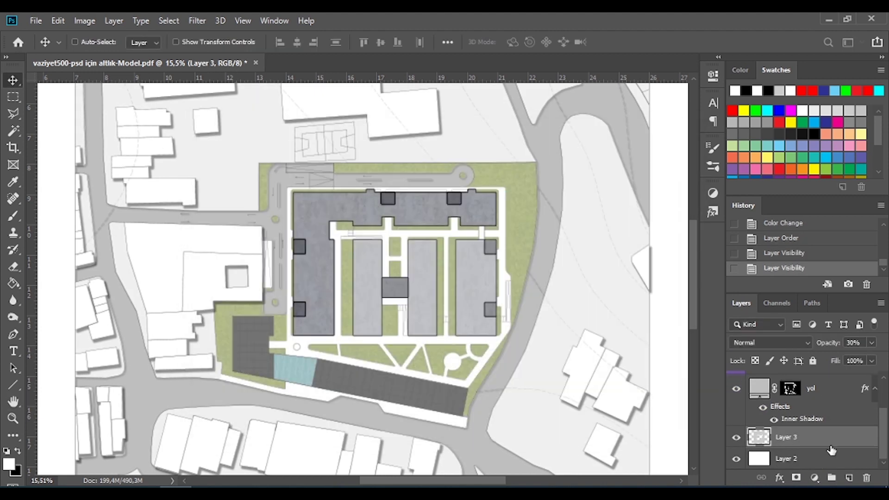
pyautogui.press('Return')
pyautogui.moveTo(783, 437); pyautogui.dragTo(782, 406)
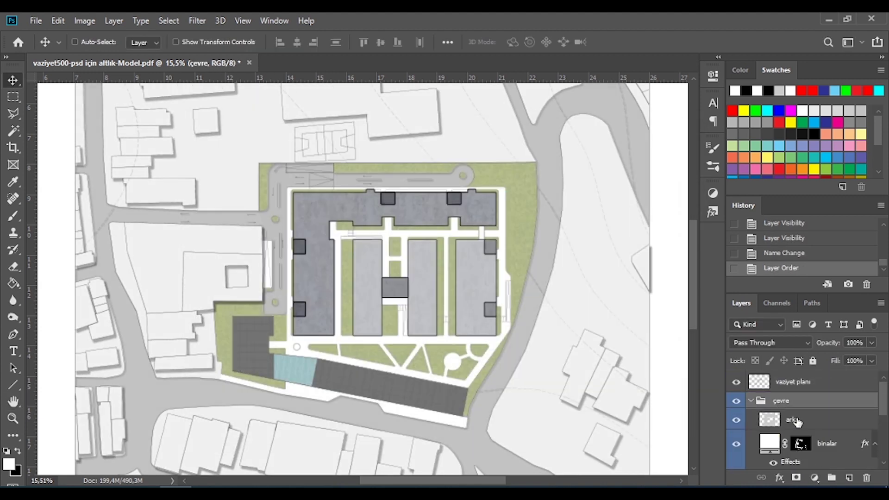
pyautogui.scroll(-2, 795, 421)
# Step: Move the çimen layer directly above the Bina group and label it green
pyautogui.moveTo(795, 458)
pyautogui.mouseDown()
pyautogui.moveTo(815, 440)
pyautogui.moveTo(824, 391)
pyautogui.mouseUp()
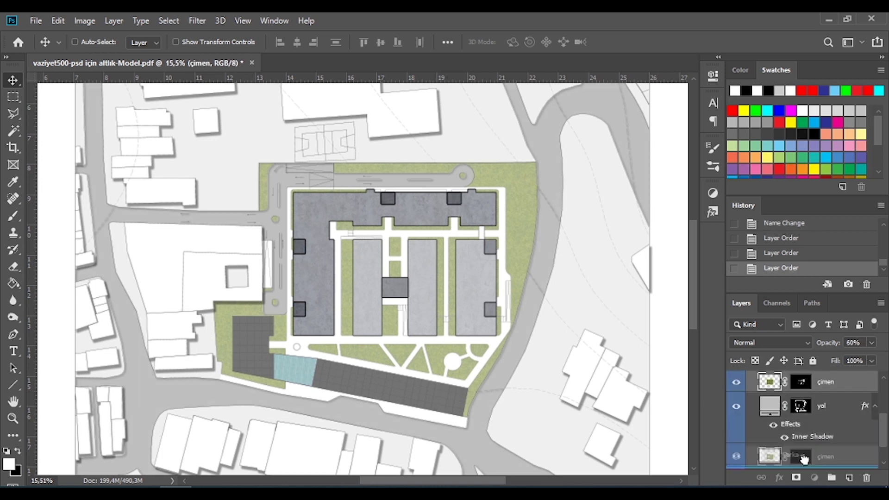
pyautogui.moveTo(804, 459); pyautogui.dragTo(809, 446)
pyautogui.rightClick(736, 420)
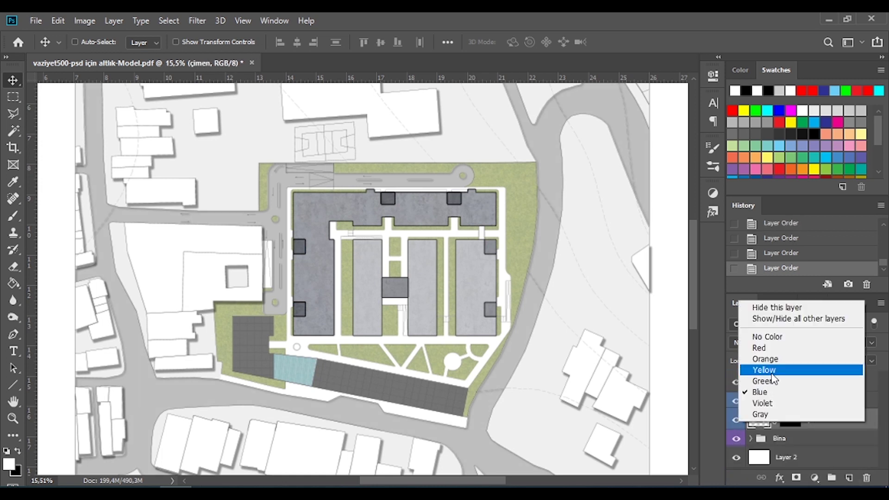
pyautogui.click(771, 386)
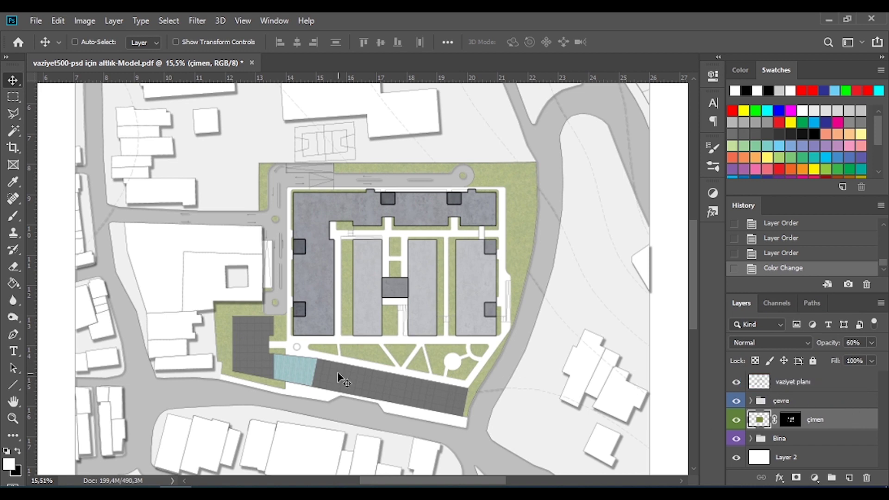
pyautogui.keyDown('ctrl'); pyautogui.click(339, 374); pyautogui.keyUp('ctrl')
# Step: Add 6 px black stroke outlines to the çatı and çatı2 roof layers
pyautogui.doubleClick(848, 456)
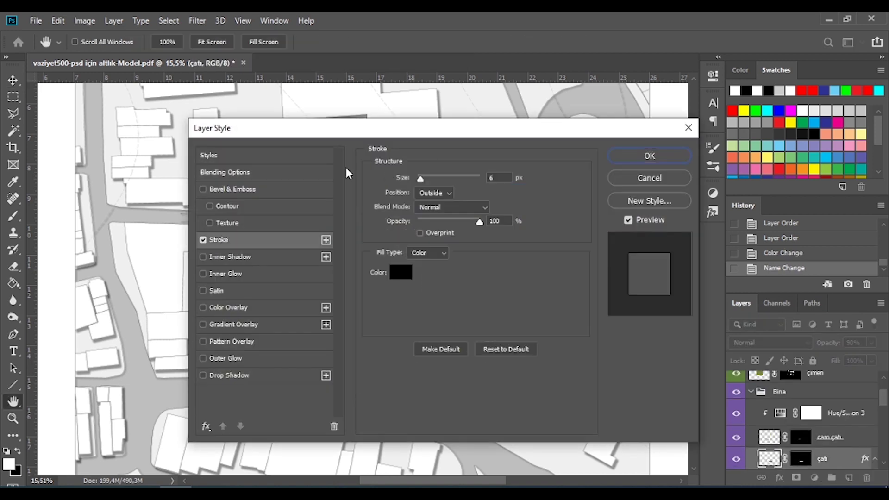
pyautogui.click(820, 150)
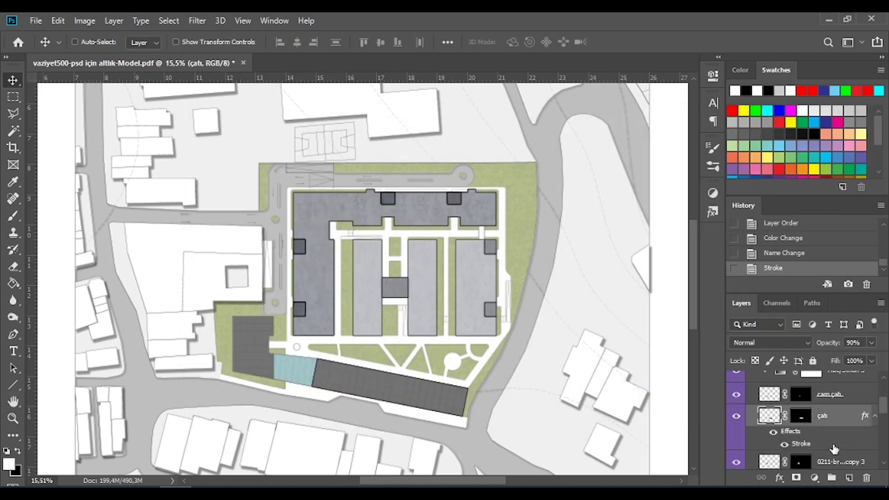
pyautogui.doubleClick(855, 460)
pyautogui.click(397, 233)
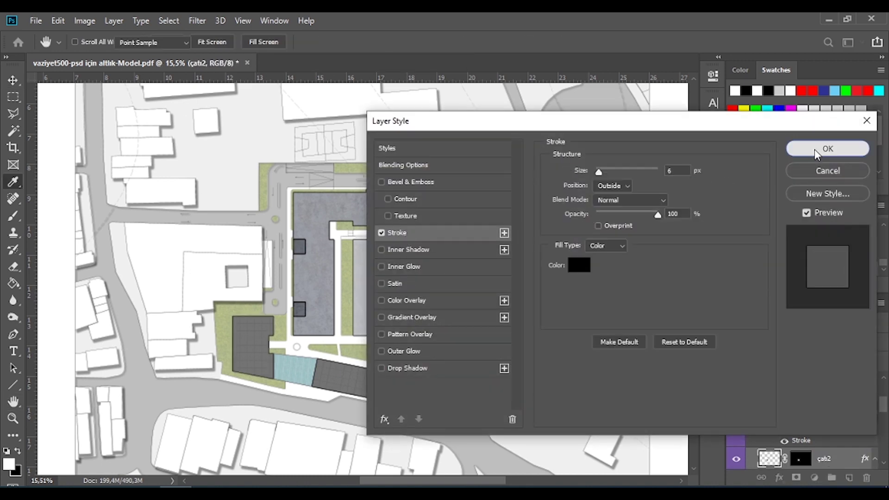
# Step: Give the cam çatı glass roof a thinner 3 px black stroke
pyautogui.click(828, 148)
pyautogui.doubleClick(852, 393)
pyautogui.click(396, 234)
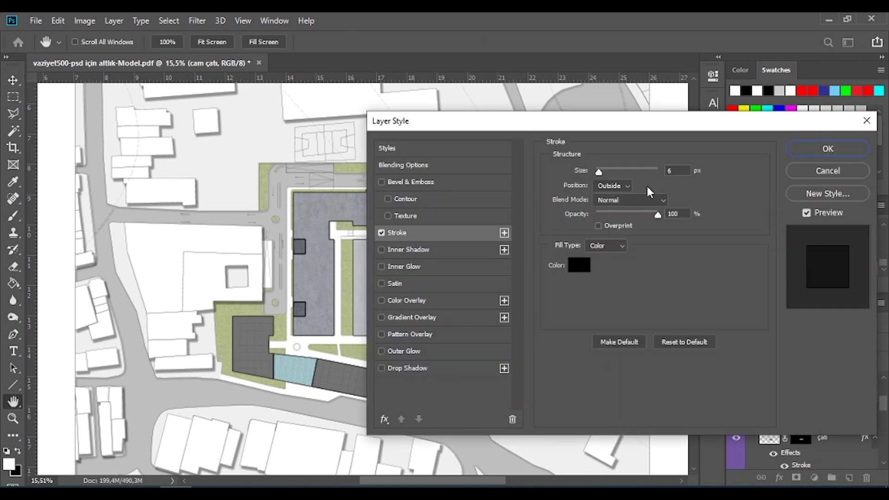
pyautogui.click(815, 151)
pyautogui.press('v')
# Step: Hide the Bina buildings to inspect the layers underneath, then show them again
pyautogui.scroll(3, 268, 346)
pyautogui.scroll(1, 364, 236)
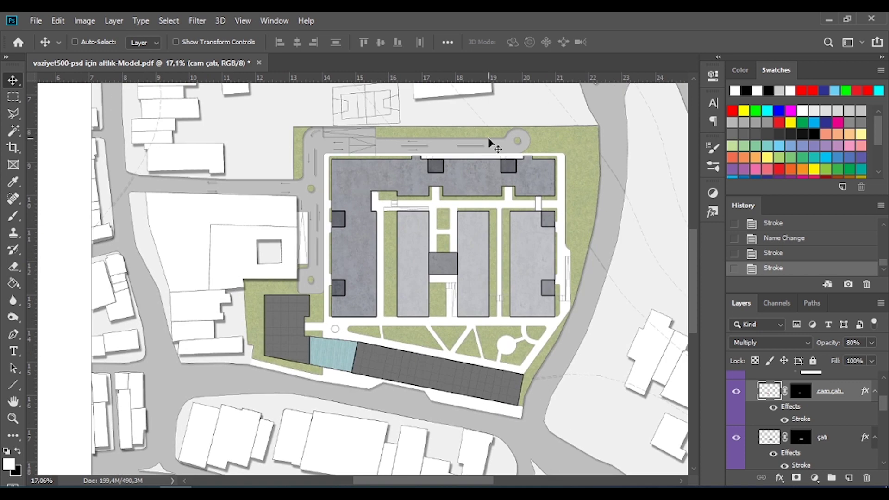
pyautogui.scroll(1, 443, 284)
pyautogui.click(737, 442)
pyautogui.rightClick(348, 278)
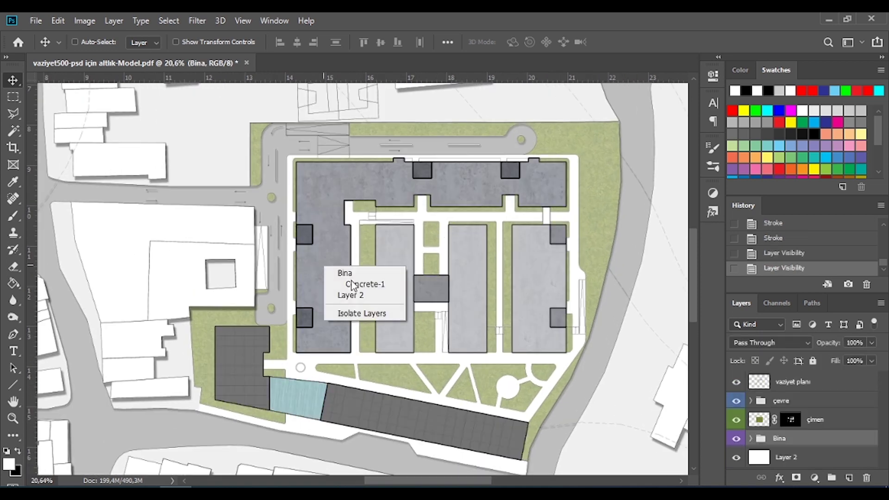
pyautogui.scroll(5, 304, 212)
pyautogui.rightClick(304, 213)
pyautogui.click(304, 212)
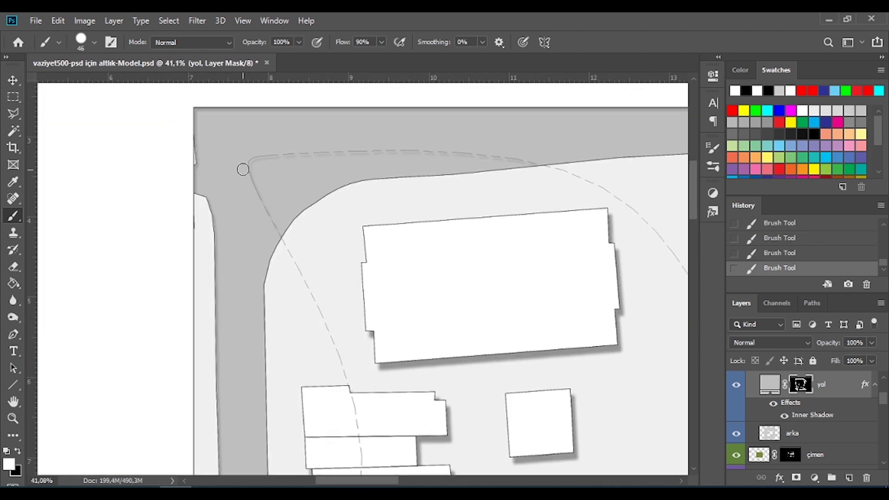
# Step: Pan and zoom around the plan along the yol road mask
pyautogui.scroll(-2, 253, 165)
pyautogui.scroll(3, 272, 194)
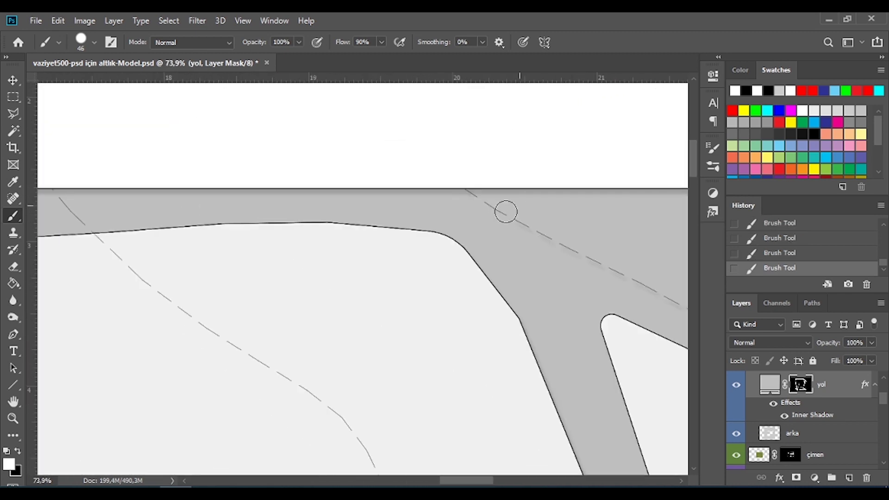
pyautogui.scroll(-3, 504, 210)
pyautogui.scroll(-3, 452, 405)
pyautogui.hscroll(3, 543, 175)
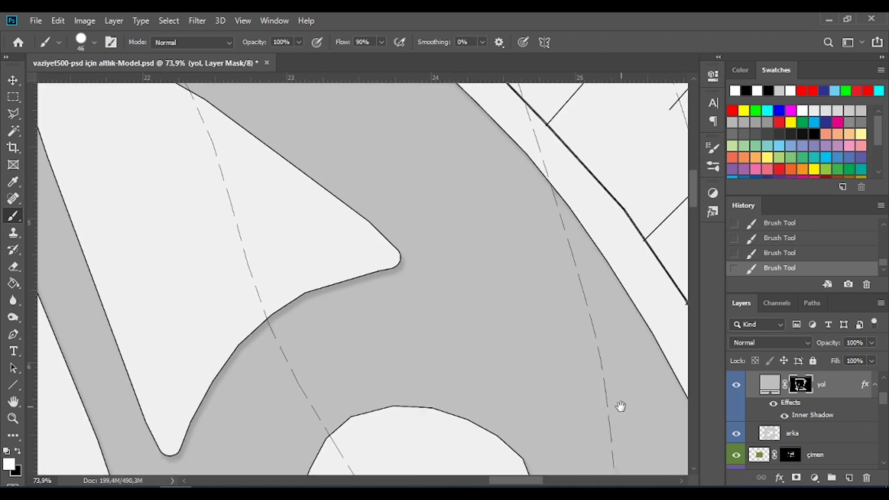
pyautogui.scroll(-3, 619, 407)
pyautogui.hscroll(-3, 244, 321)
pyautogui.scroll(-2, 244, 321)
pyautogui.scroll(3, 228, 109)
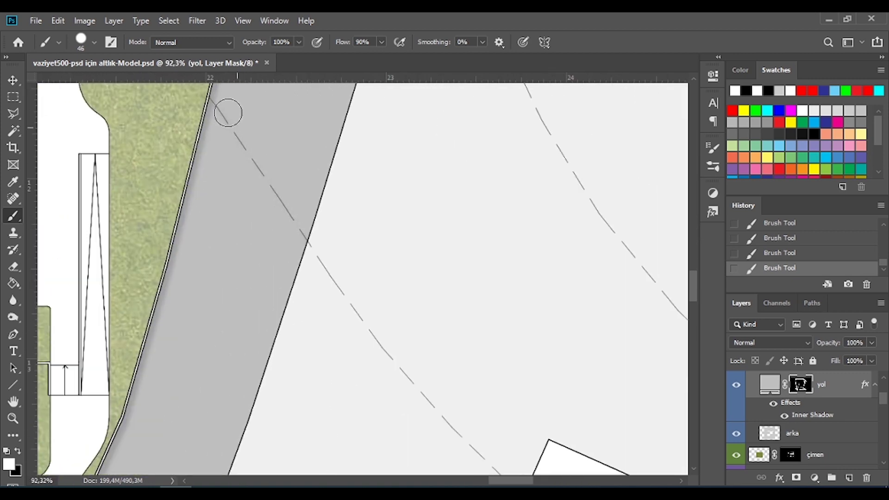
pyautogui.scroll(3, 193, 312)
pyautogui.scroll(-5, 290, 184)
pyautogui.scroll(-3, 416, 317)
# Step: Create a new empty layer group above the Bina group
pyautogui.press('v')
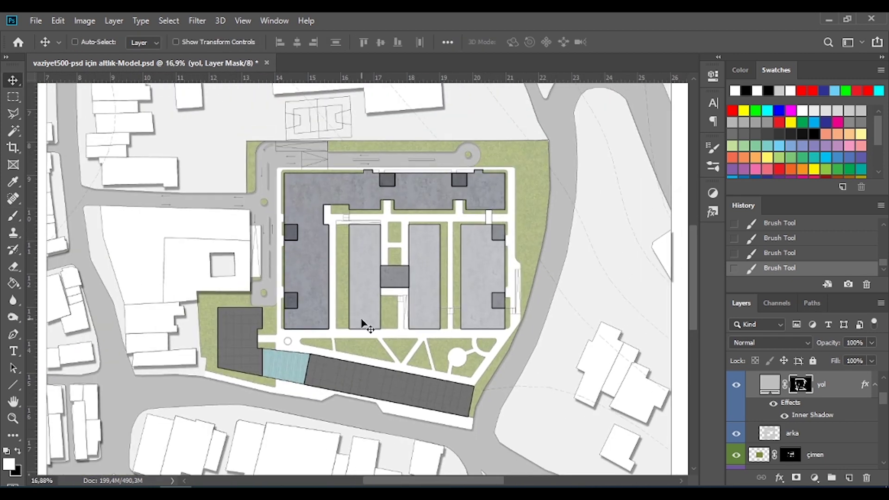
pyautogui.hotkey('ctrl', 'g')
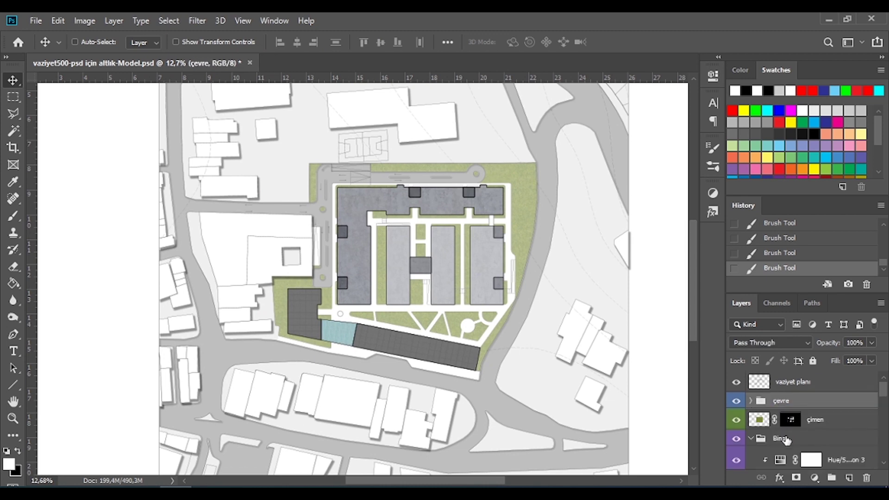
pyautogui.scroll(-2, 280, 407)
# Step: Tag the Yazılar group with a yellow colour label
pyautogui.hscroll(-3, 280, 407)
pyautogui.write('Yazılar')
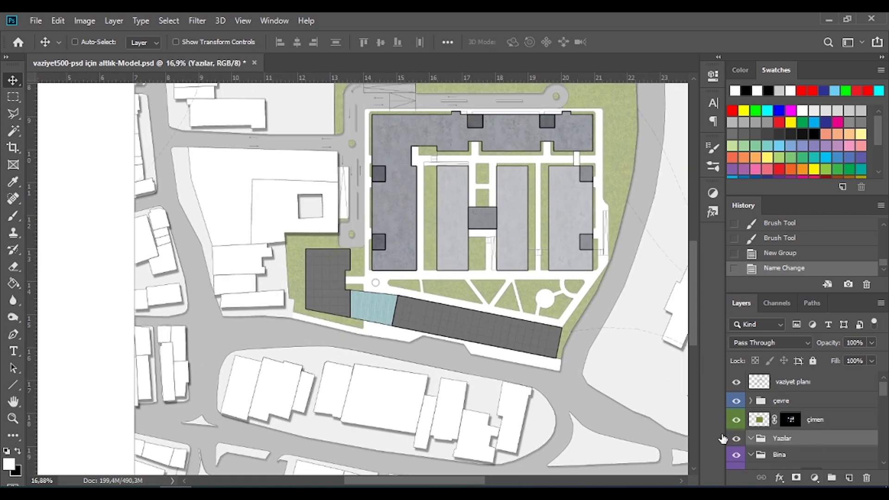
pyautogui.rightClick(722, 438)
pyautogui.click(756, 383)
# Step: Add a 24 pt street-name label on the southern street, its layer at the top
pyautogui.press('t')
pyautogui.moveTo(336, 324); pyautogui.dragTo(554, 417)
pyautogui.write('MUALLİM NACİ CADDESİ')
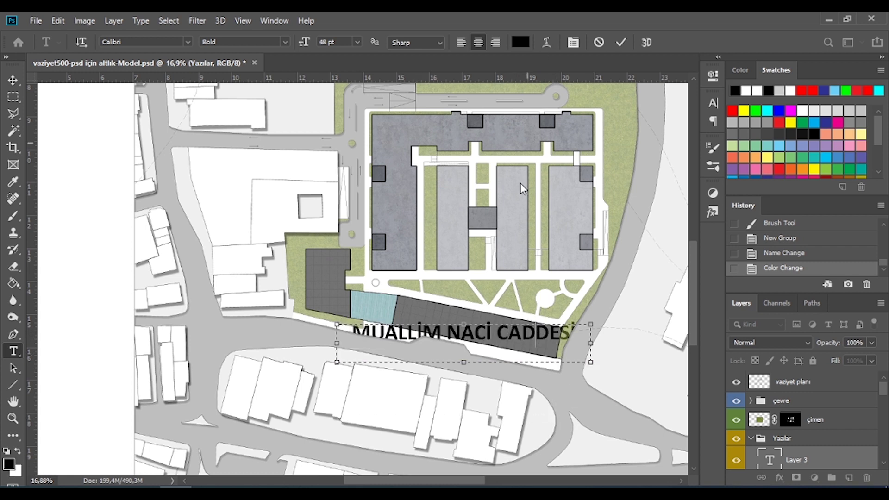
pyautogui.hotkey('ctrl', 'a')
pyautogui.click(357, 42)
pyautogui.click(342, 162)
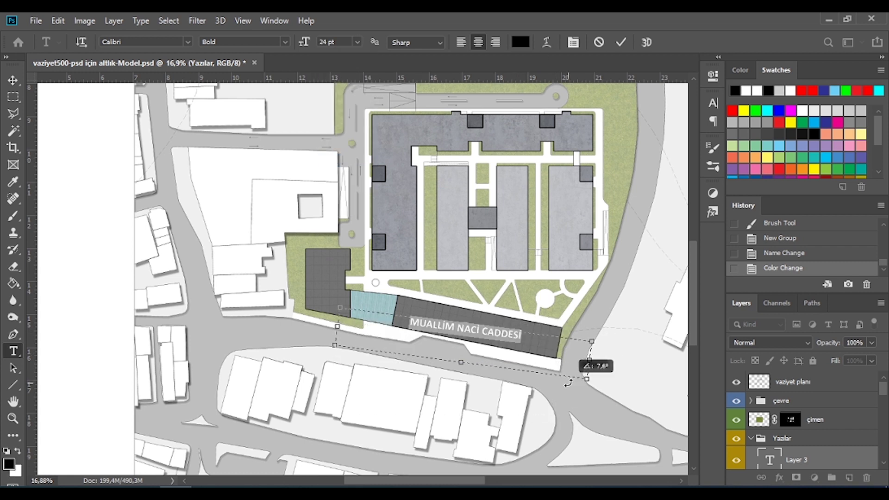
pyautogui.click(621, 42)
pyautogui.press('v')
pyautogui.moveTo(429, 338); pyautogui.dragTo(458, 364)
pyautogui.moveTo(752, 439); pyautogui.dragTo(760, 374)
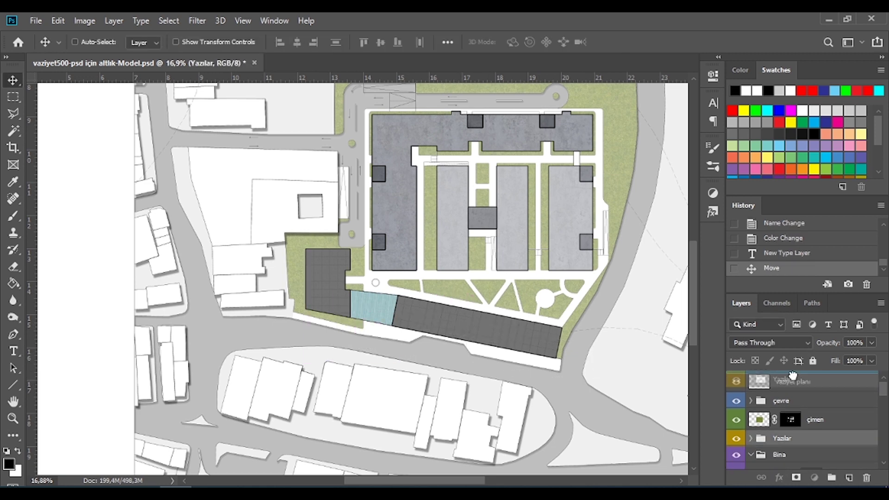
# Step: Rotate the street label to follow the road and make a PORTAKAL YOKUŞU label
pyautogui.scroll(3, 452, 368)
pyautogui.hotkey('ctrl', 't')
pyautogui.moveTo(429, 278)
pyautogui.mouseDown()
pyautogui.moveTo(428, 319)
pyautogui.moveTo(523, 292)
pyautogui.moveTo(512, 291)
pyautogui.mouseUp()
pyautogui.press('Return')
pyautogui.scroll(-3, 428, 319)
pyautogui.doubleClick(523, 287)
pyautogui.write('PORTAL')
pyautogui.hotkey('ctrl', 'Return')
pyautogui.press('v')
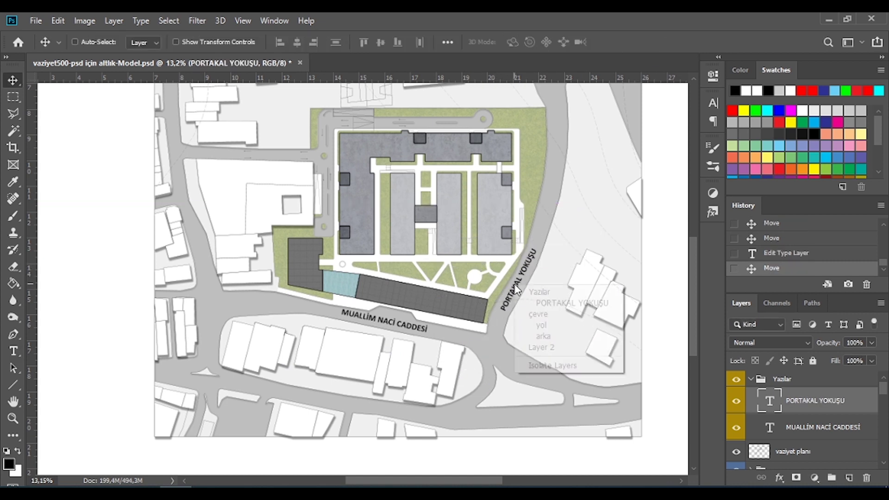
# Step: Add a DEREBOYU CADDESİ label placed along the western street
pyautogui.doubleClick(258, 277)
pyautogui.write('DEREBOYU CADDESİ')
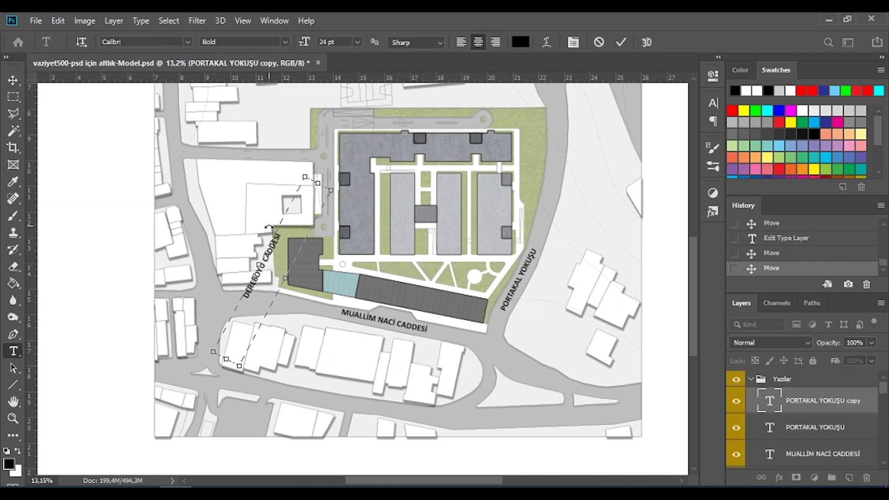
pyautogui.hotkey('ctrl', 'Return')
pyautogui.press('v')
pyautogui.moveTo(399, 233); pyautogui.dragTo(314, 208)
pyautogui.hotkey('ctrl', 't')
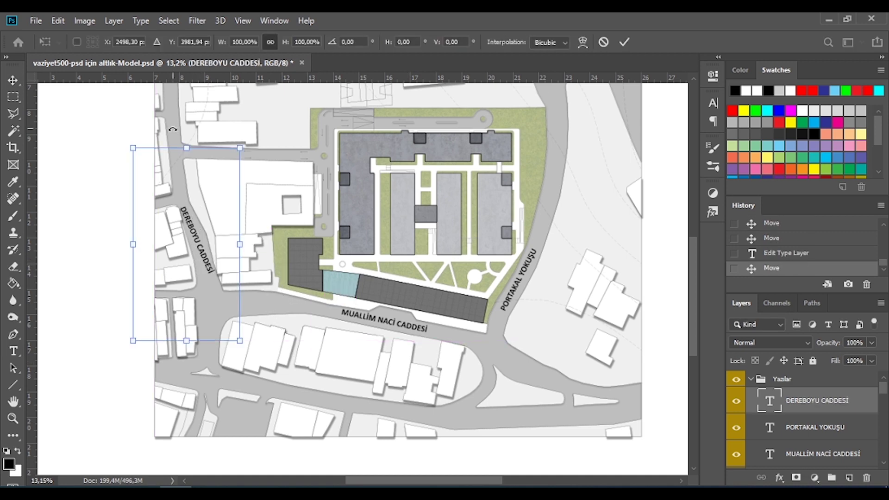
pyautogui.press('Return')
pyautogui.moveTo(203, 248); pyautogui.dragTo(202, 241)
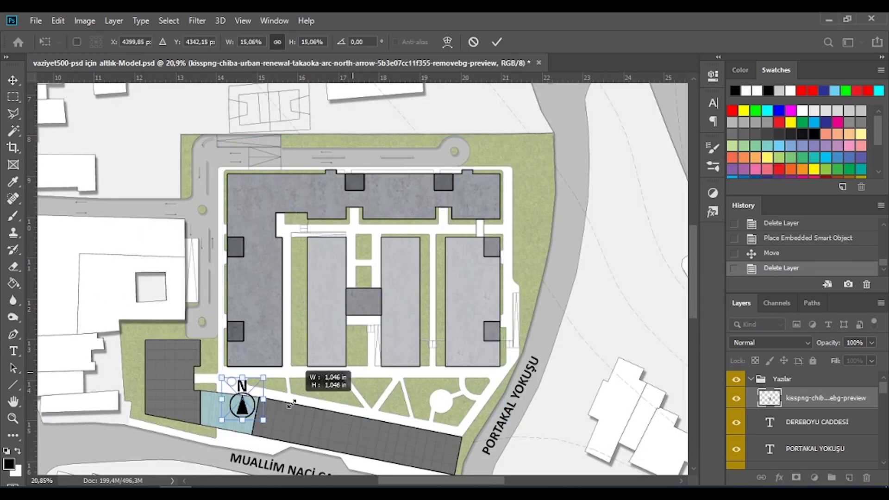
# Step: Place and resize a north arrow in the plan's top-right corner
pyautogui.press('Return')
pyautogui.scroll(-3, 245, 396)
pyautogui.moveTo(328, 344); pyautogui.dragTo(492, 228)
pyautogui.press('t')
pyautogui.scroll(1, 523, 208)
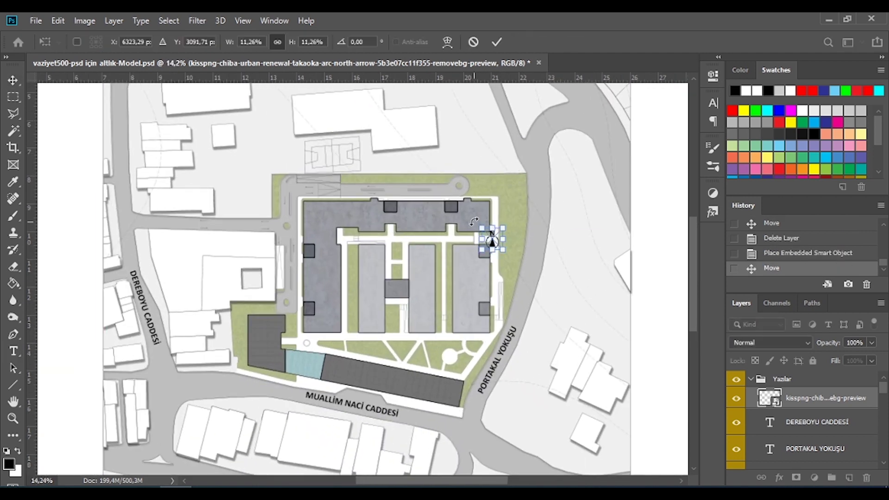
pyautogui.press('Return')
pyautogui.scroll(-2, 518, 246)
pyautogui.scroll(2, 590, 111)
pyautogui.moveTo(574, 130); pyautogui.dragTo(582, 142)
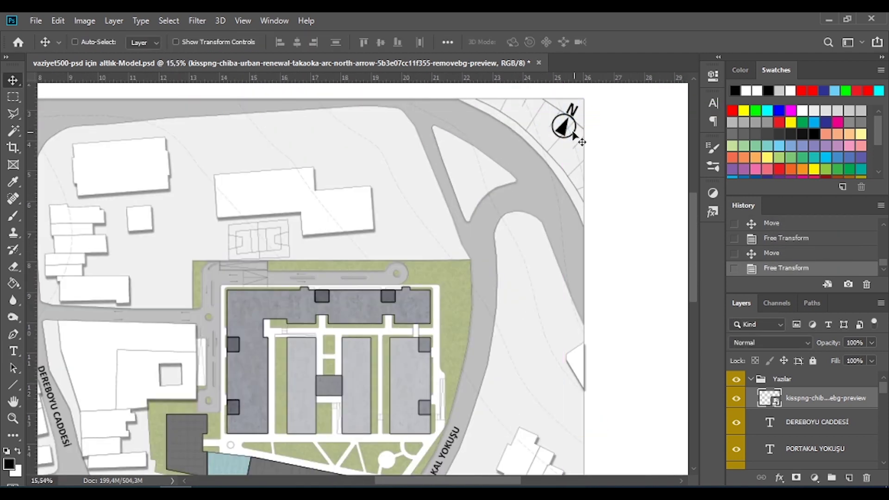
pyautogui.scroll(-1, 634, 155)
pyautogui.scroll(-1, 509, 223)
# Step: Drag the Level symbol.png image from the file browser into the plan
pyautogui.hotkey('alt', 'Tab')
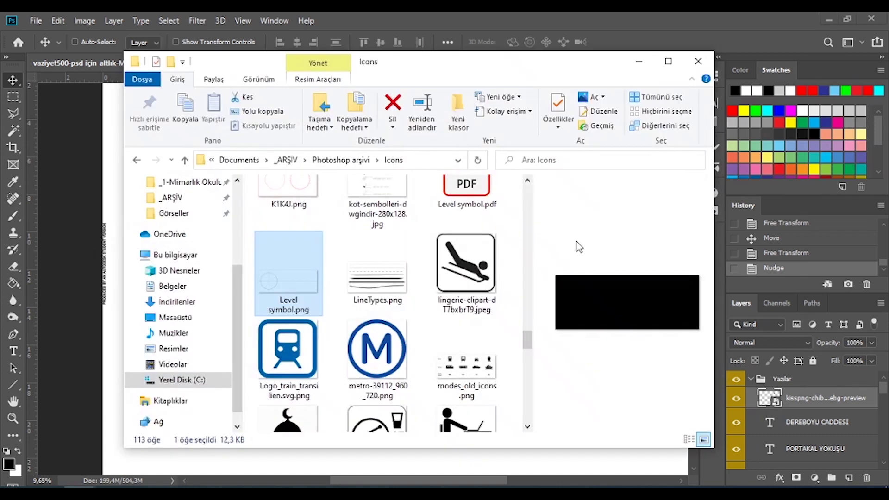
pyautogui.moveTo(304, 278); pyautogui.dragTo(403, 259)
pyautogui.press('Return')
# Step: Put the level symbol on the top building wing with a black outline, scaled down
pyautogui.scroll(2, 398, 278)
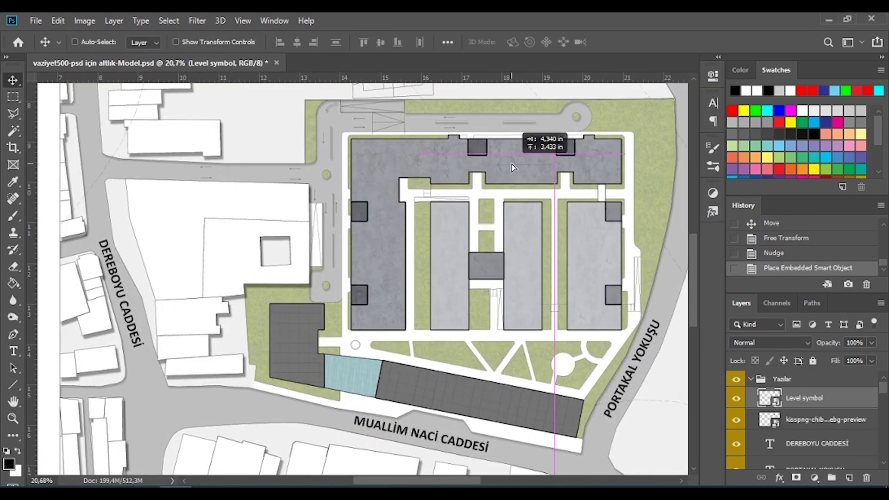
pyautogui.moveTo(514, 139); pyautogui.dragTo(486, 206)
pyautogui.scroll(3, 486, 206)
pyautogui.doubleClick(856, 398)
pyautogui.click(417, 207)
pyautogui.moveTo(496, 100); pyautogui.dragTo(784, 105)
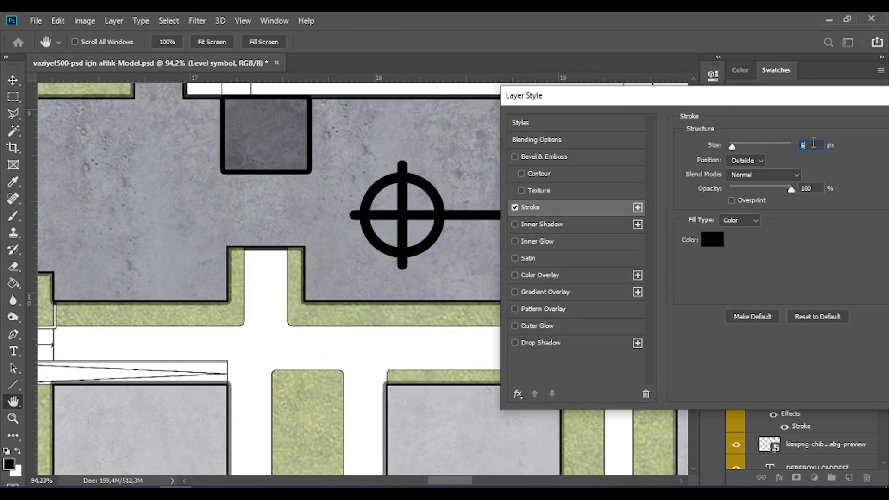
pyautogui.press('Return')
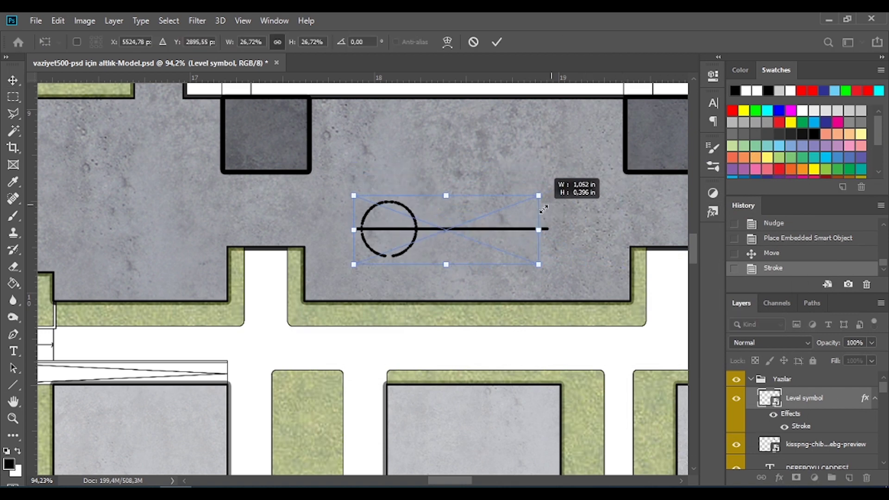
pyautogui.moveTo(544, 210); pyautogui.dragTo(500, 213)
pyautogui.press('Return')
# Step: Label the level symbol with the elevation +19.50
pyautogui.scroll(-1, 540, 218)
pyautogui.press('t')
pyautogui.moveTo(433, 215); pyautogui.dragTo(574, 281)
pyautogui.write('+19.50')
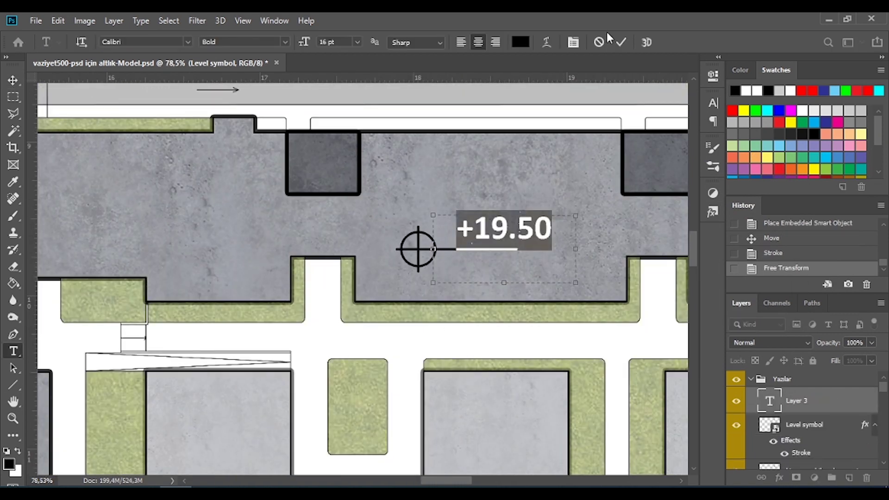
pyautogui.click(621, 42)
pyautogui.press('v')
# Step: Copy the elevation marker onto the middle building and change it to +13.50
pyautogui.scroll(-3, 486, 222)
pyautogui.scroll(-2, 476, 229)
pyautogui.moveTo(478, 229); pyautogui.dragTo(340, 381)
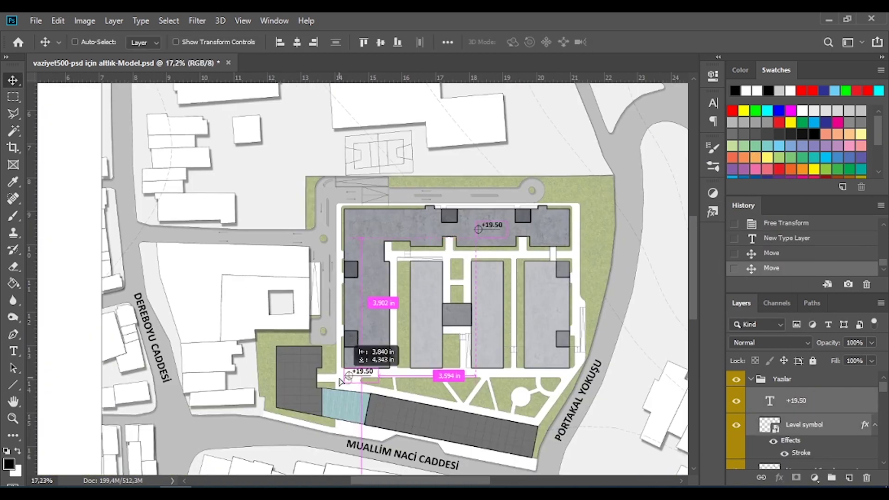
pyautogui.scroll(3, 328, 359)
pyautogui.keyDown('alt'); pyautogui.moveTo(369, 302); pyautogui.dragTo(492, 291); pyautogui.keyUp('alt')
pyautogui.scroll(2, 492, 292)
pyautogui.press('t')
pyautogui.moveTo(384, 248); pyautogui.dragTo(421, 256)
pyautogui.hotkey('ctrl', 'Return')
pyautogui.press('v')
# Step: Copy the +13.50 marker further down the site and change it to ±0.00
pyautogui.scroll(-2, 384, 196)
pyautogui.scroll(-1, 586, 258)
pyautogui.moveTo(585, 257)
pyautogui.keyDown('alt'); pyautogui.mouseDown()
pyautogui.moveTo(452, 414)
pyautogui.moveTo(473, 294)
pyautogui.mouseUp(); pyautogui.keyUp('alt')
pyautogui.scroll(3, 449, 406)
pyautogui.scroll(2, 473, 295)
pyautogui.scroll(2, 473, 295)
pyautogui.doubleClick(463, 285)
pyautogui.write('00')
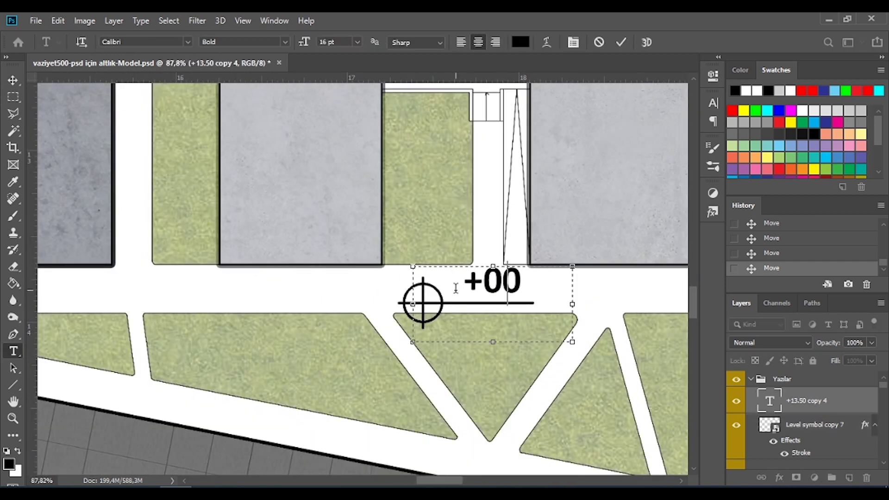
# Step: Copy the ±0.00 marker onto the upper walkway as + 1.00
pyautogui.scroll(-2, 429, 239)
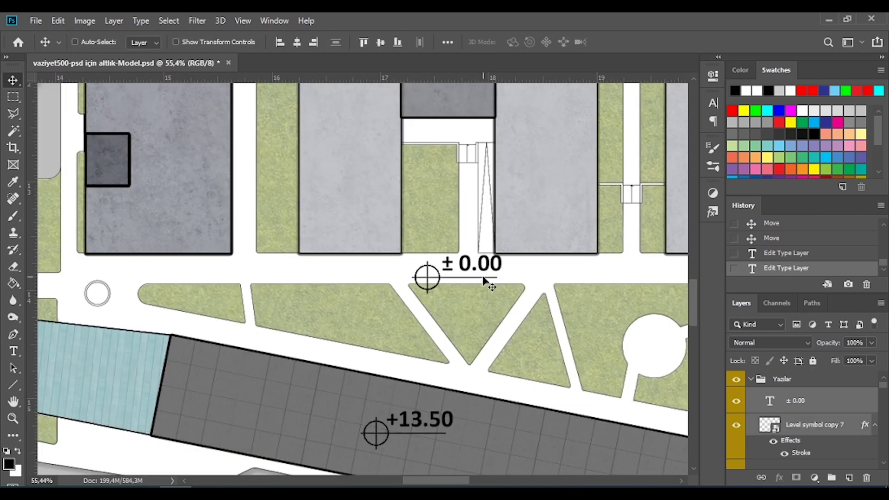
pyautogui.scroll(-6, 461, 268)
pyautogui.scroll(3, 478, 321)
pyautogui.keyDown('alt'); pyautogui.moveTo(478, 321); pyautogui.dragTo(478, 165); pyautogui.keyUp('alt')
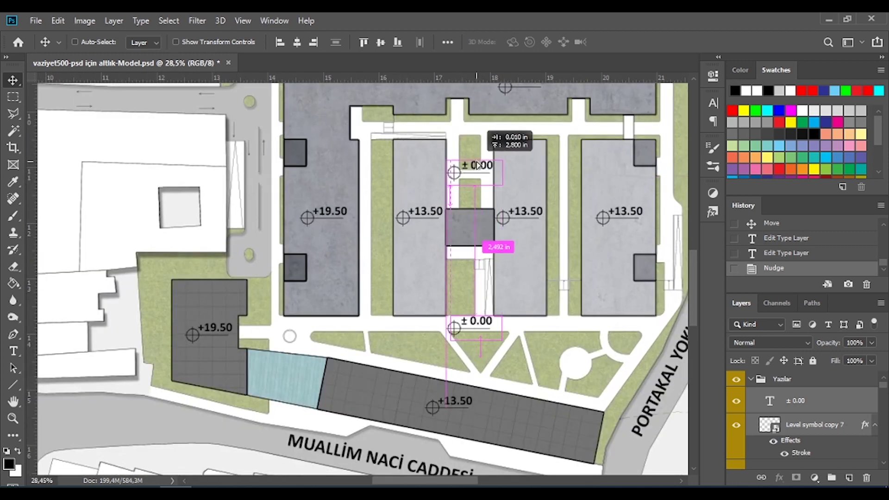
pyautogui.scroll(2, 482, 114)
pyautogui.doubleClick(464, 126)
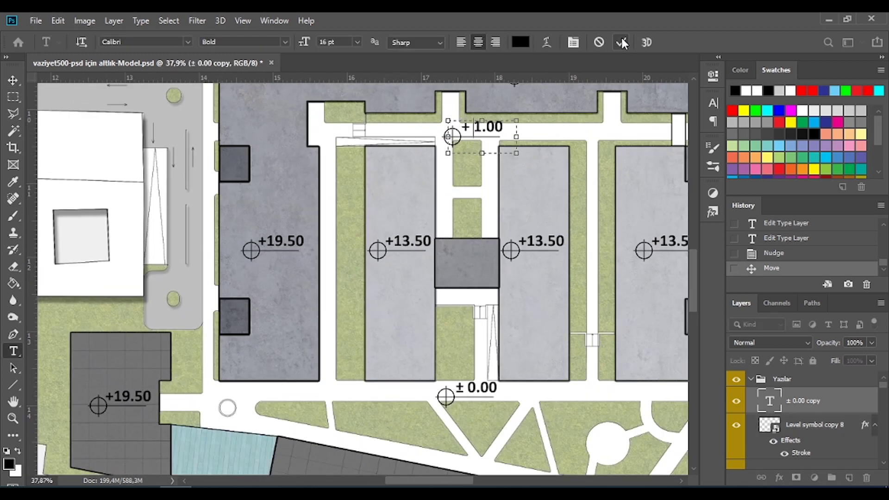
pyautogui.press('v')
pyautogui.scroll(3, 514, 180)
pyautogui.scroll(2, 452, 169)
pyautogui.moveTo(495, 217); pyautogui.dragTo(477, 198)
# Step: Select the Level symbol copy 7 layer and toggle the elevation labels group's visibility
pyautogui.scroll(-4, 589, 284)
pyautogui.scroll(5, 456, 340)
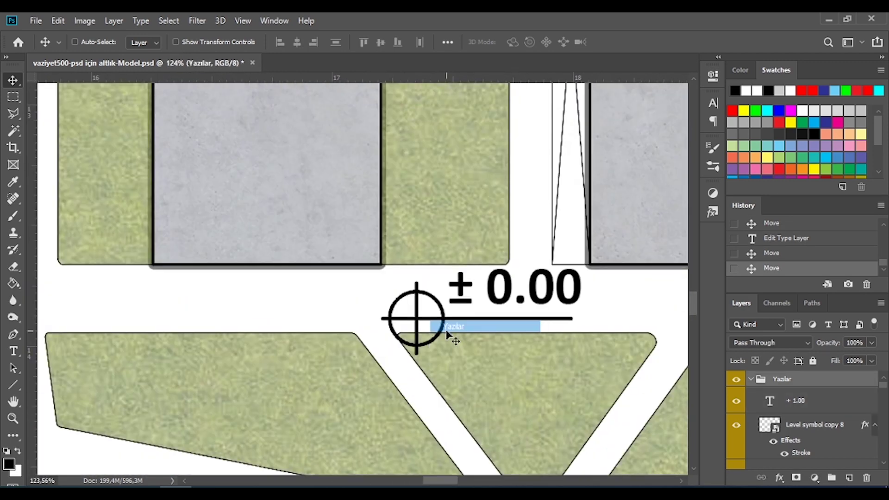
pyautogui.click(458, 345)
pyautogui.scroll(-5, 378, 294)
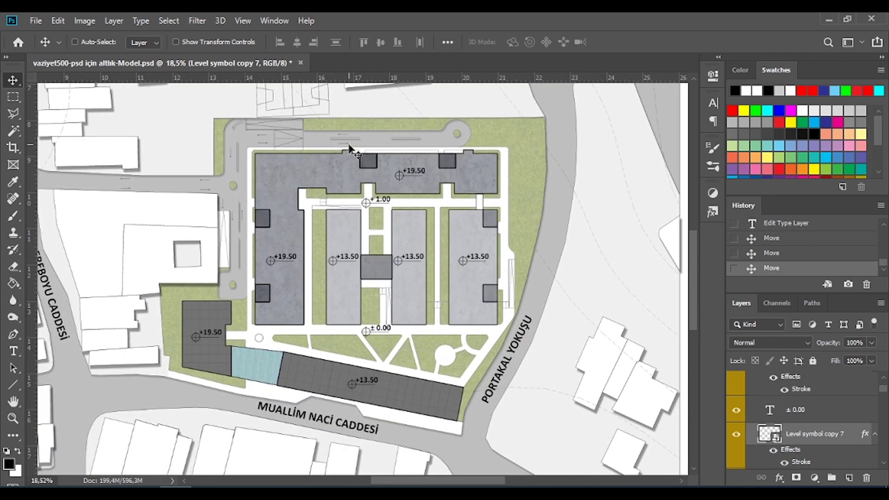
pyautogui.click(751, 380)
pyautogui.click(736, 380)
pyautogui.scroll(-1, 563, 302)
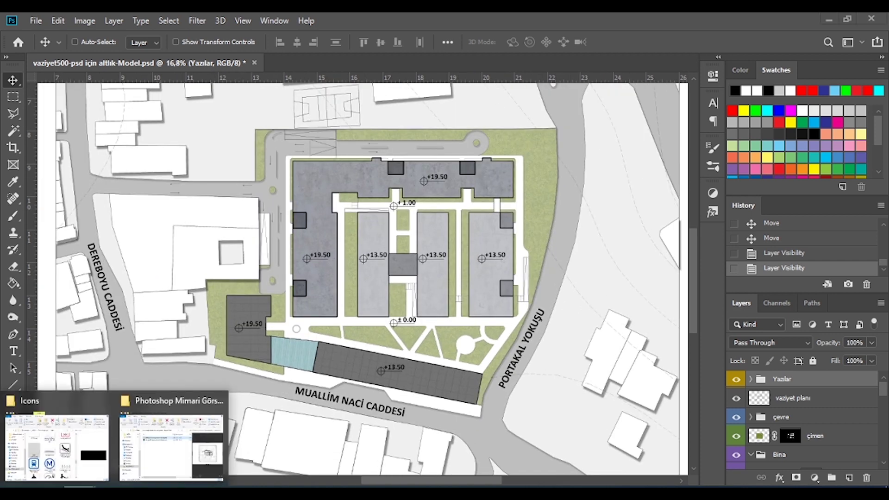
# Step: Open the dry stone wall texture from _Texture > Stone in Photoshop
pyautogui.click(173, 451)
pyautogui.doubleClick(283, 246)
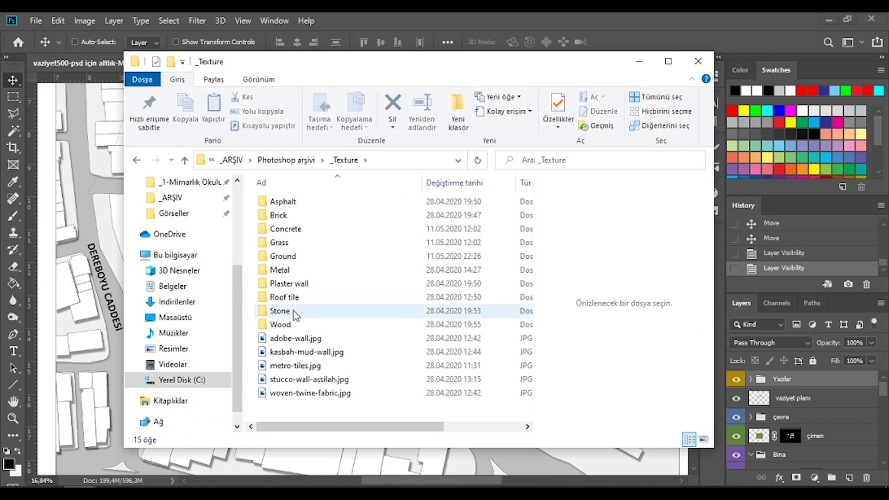
pyautogui.doubleClick(293, 310)
pyautogui.scroll(-2, 443, 294)
pyautogui.click(394, 309)
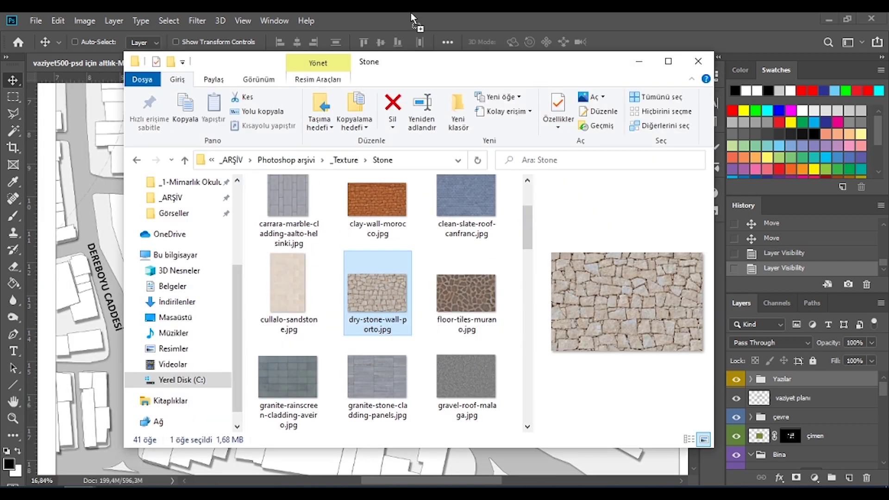
pyautogui.moveTo(413, 20); pyautogui.dragTo(413, 21)
# Step: Define the dry stone wall image as a new pattern
pyautogui.click(59, 22)
pyautogui.click(131, 372)
pyautogui.click(569, 143)
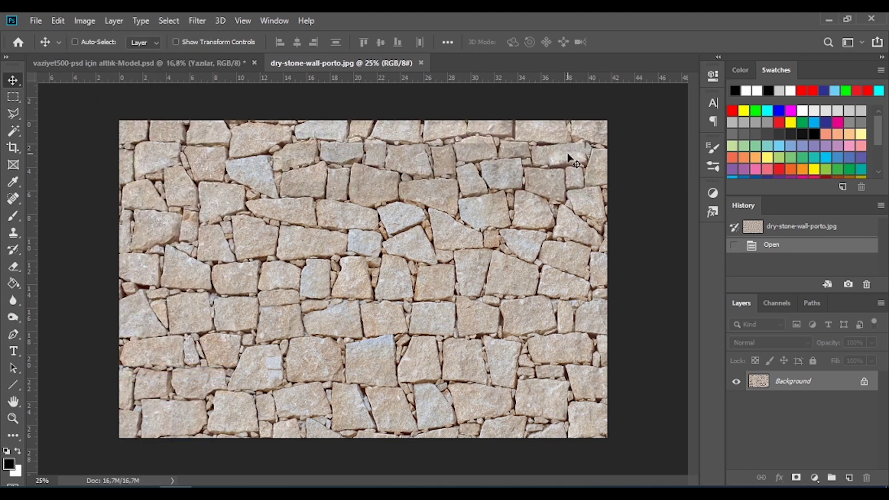
pyautogui.click(139, 63)
# Step: Magic Wand all the white walkways and put them on a new layer
pyautogui.press('w')
pyautogui.scroll(2, 486, 258)
pyautogui.scroll(4, 486, 257)
pyautogui.scroll(-5, 486, 257)
pyautogui.keyDown('shift'); pyautogui.click(480, 317); pyautogui.keyUp('shift')
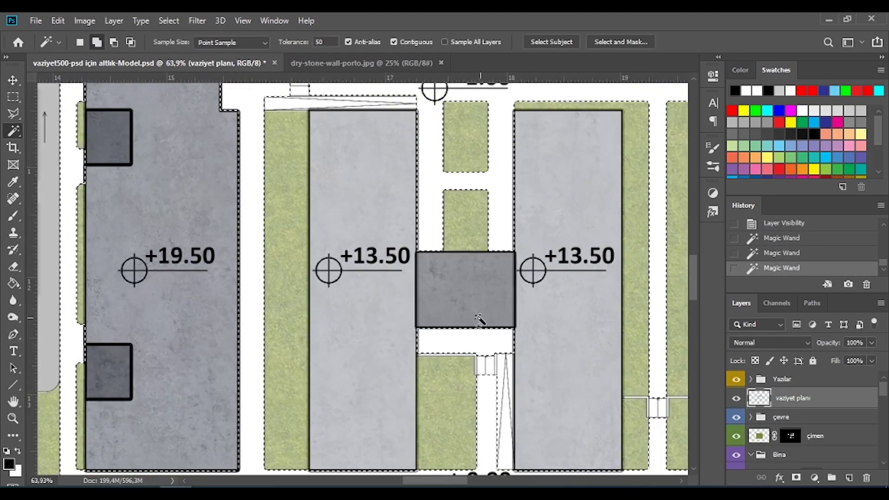
pyautogui.keyDown('shift'); pyautogui.click(415, 361); pyautogui.keyUp('shift')
pyautogui.keyDown('shift'); pyautogui.click(578, 149); pyautogui.keyUp('shift')
pyautogui.hotkey('ctrl', 'j')
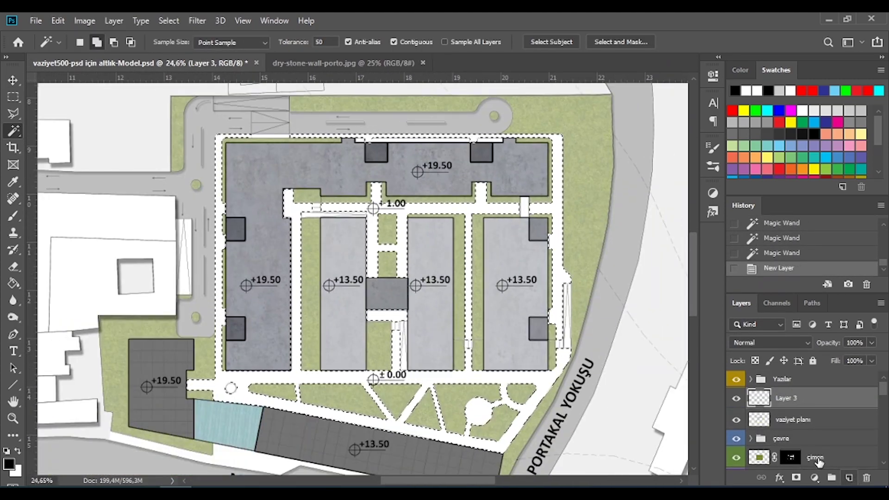
# Step: Give the new layer a dry stone Pattern Overlay and fill the selected walkways
pyautogui.doubleClick(820, 398)
pyautogui.click(331, 346)
pyautogui.click(559, 227)
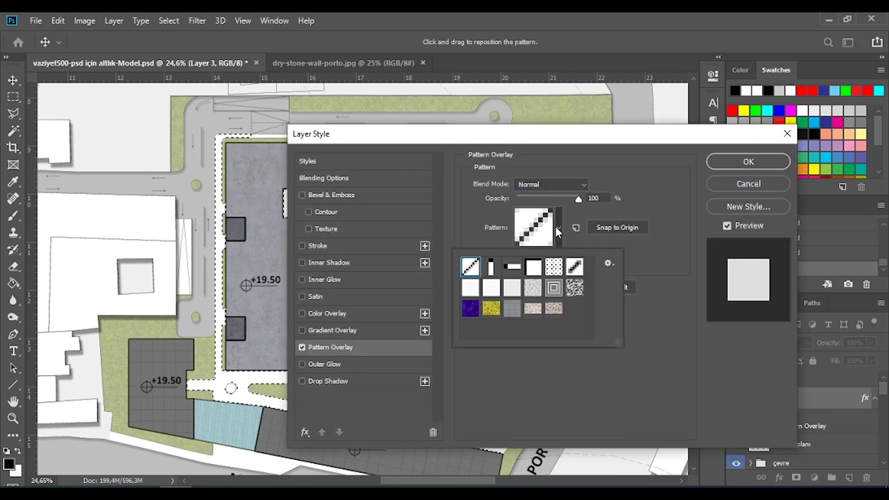
pyautogui.doubleClick(554, 307)
pyautogui.press('Return')
pyautogui.press('g')
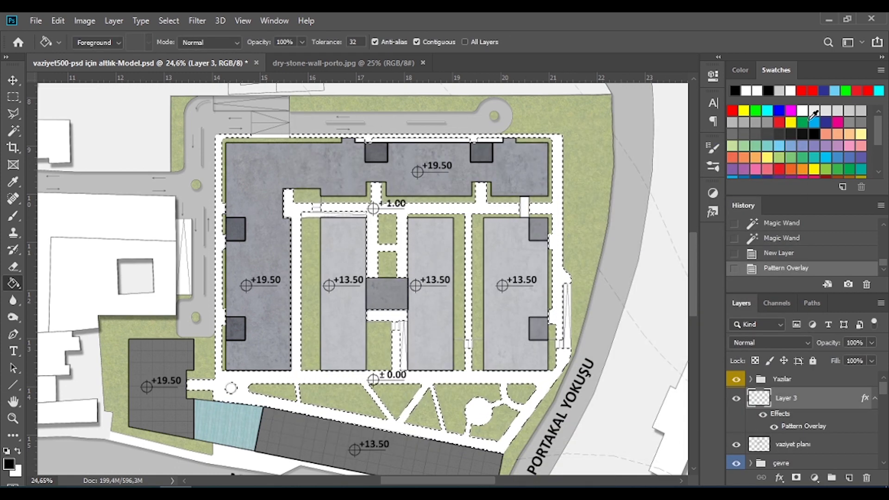
pyautogui.press('x')
pyautogui.click(376, 202)
pyautogui.scroll(2, 393, 275)
# Step: Shrink the stone pattern scale to 5% and deselect
pyautogui.press('v')
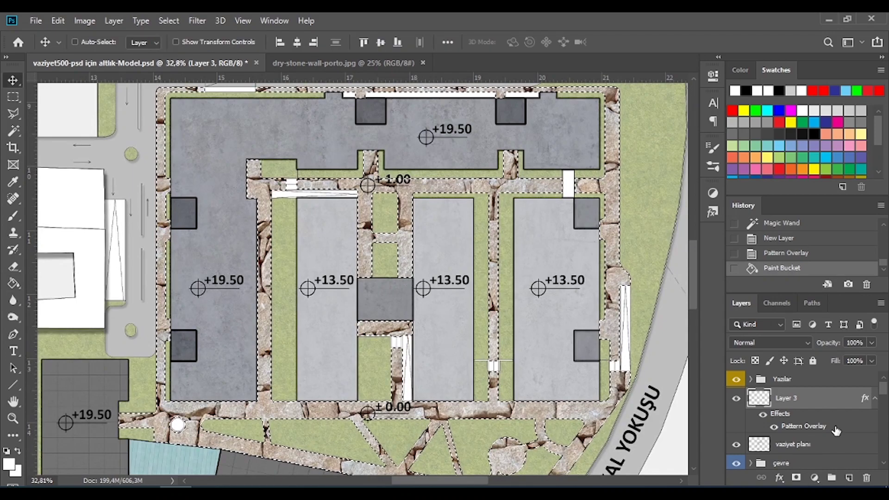
pyautogui.doubleClick(804, 426)
pyautogui.moveTo(417, 134); pyautogui.dragTo(518, 125)
pyautogui.moveTo(649, 246); pyautogui.dragTo(618, 247)
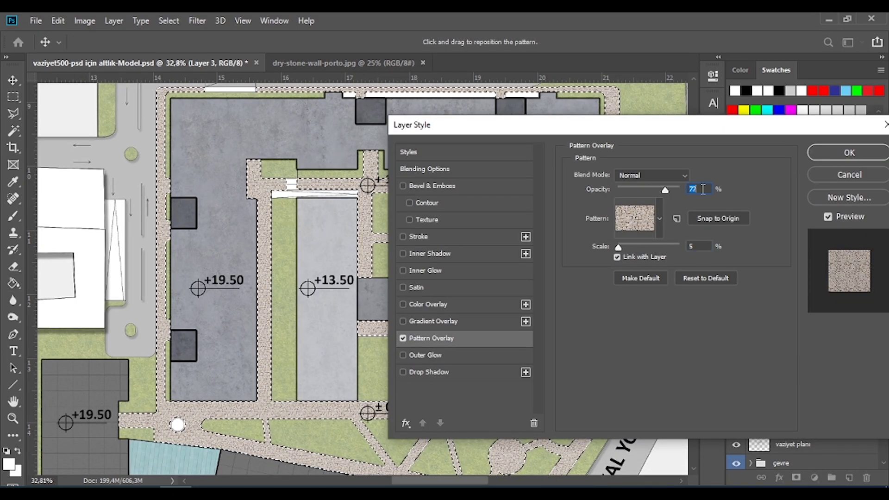
pyautogui.click(825, 153)
pyautogui.hotkey('ctrl', 'd')
# Step: Fill the white strip and small step area beside the steps with stone paving
pyautogui.scroll(2, 448, 321)
pyautogui.scroll(3, 413, 341)
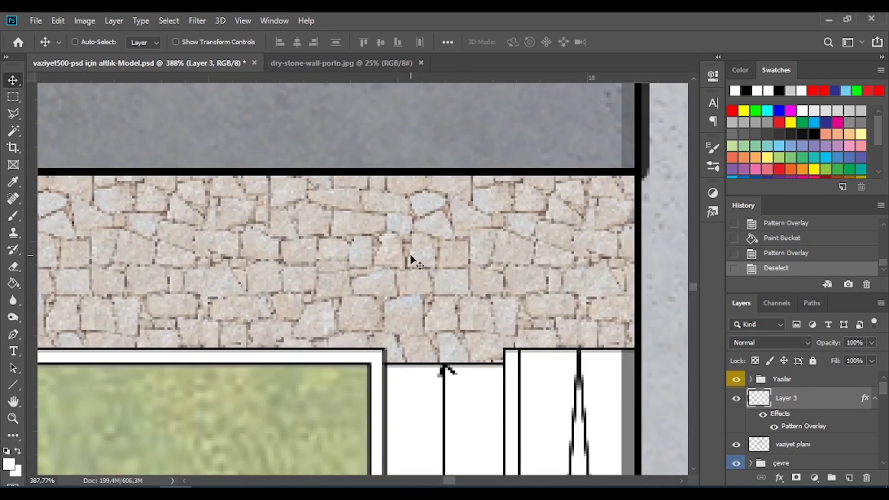
pyautogui.scroll(-2, 410, 258)
pyautogui.moveTo(350, 438); pyautogui.dragTo(401, 118)
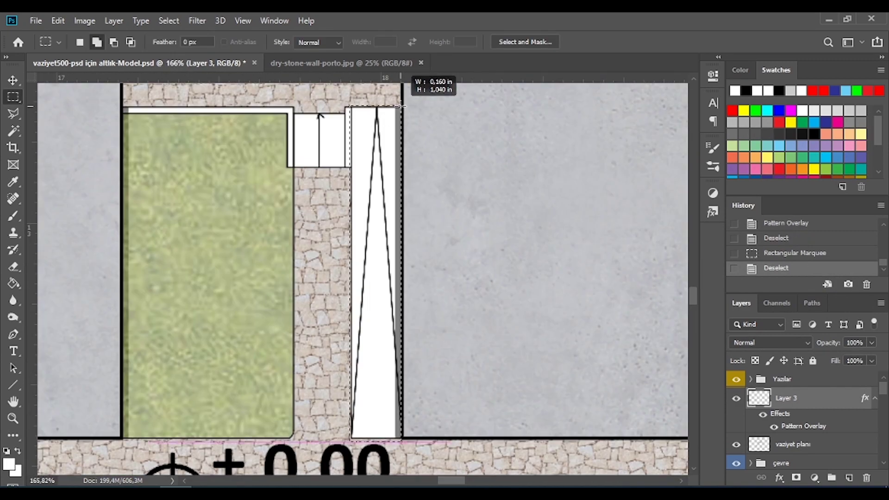
pyautogui.scroll(3, 313, 115)
pyautogui.moveTo(277, 113); pyautogui.dragTo(357, 210)
pyautogui.press('g')
pyautogui.click(326, 118)
# Step: Set the paving layer to Multiply blending and rename it yaya yolu
pyautogui.scroll(-1, 412, 208)
pyautogui.scroll(-1, 412, 208)
pyautogui.click(771, 343)
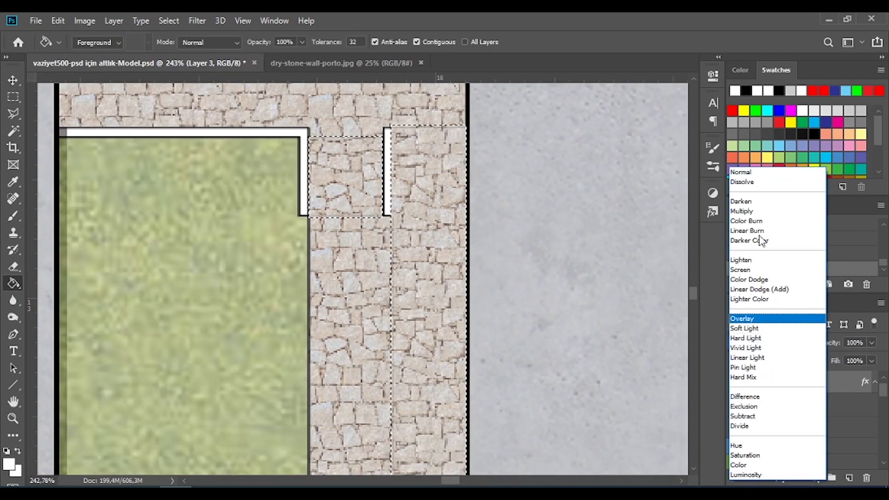
pyautogui.click(760, 211)
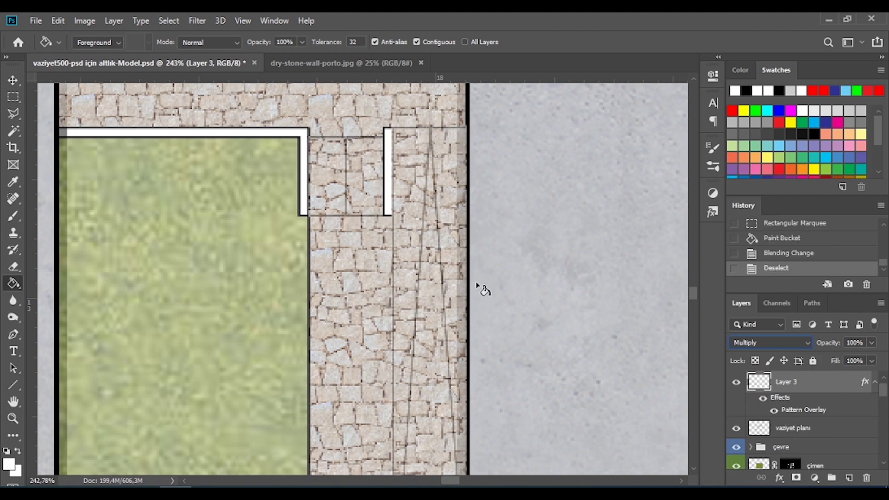
pyautogui.press('v')
pyautogui.scroll(-3, 477, 285)
pyautogui.scroll(-2, 419, 247)
pyautogui.scroll(1, 793, 405)
pyautogui.doubleClick(787, 397)
pyautogui.write('yaya yolu')
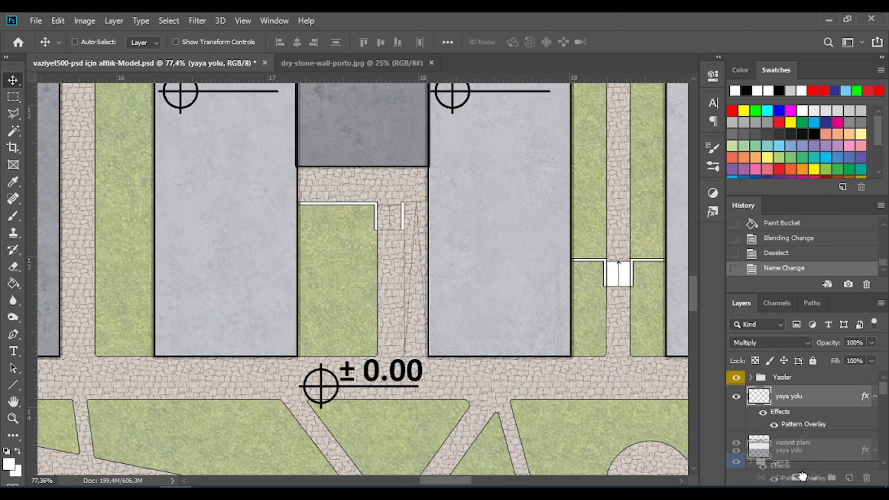
# Step: Move yaya yolu below the çimen grass layer and the Bina group above it
pyautogui.moveTo(792, 398); pyautogui.dragTo(825, 470)
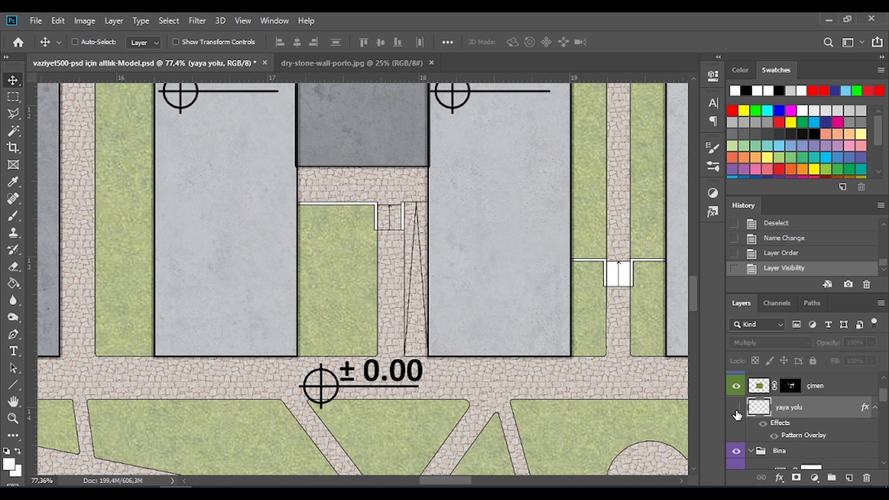
pyautogui.click(737, 408)
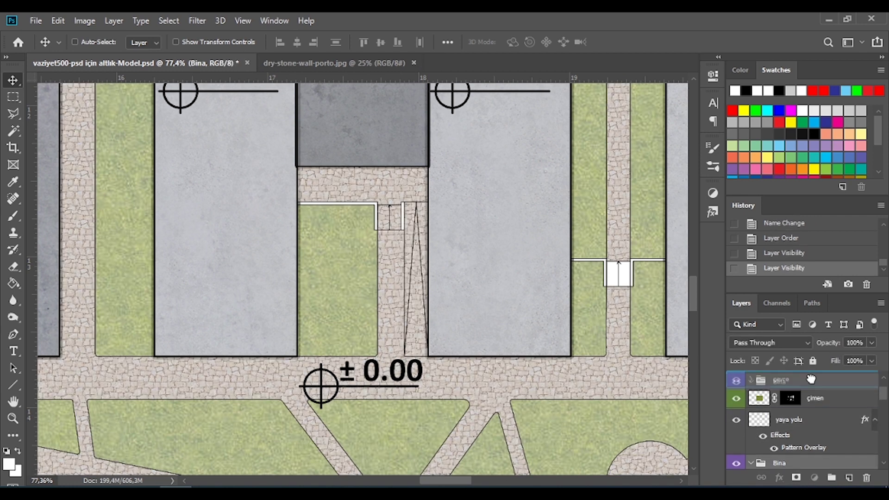
pyautogui.moveTo(779, 451); pyautogui.dragTo(787, 376)
pyautogui.click(736, 403)
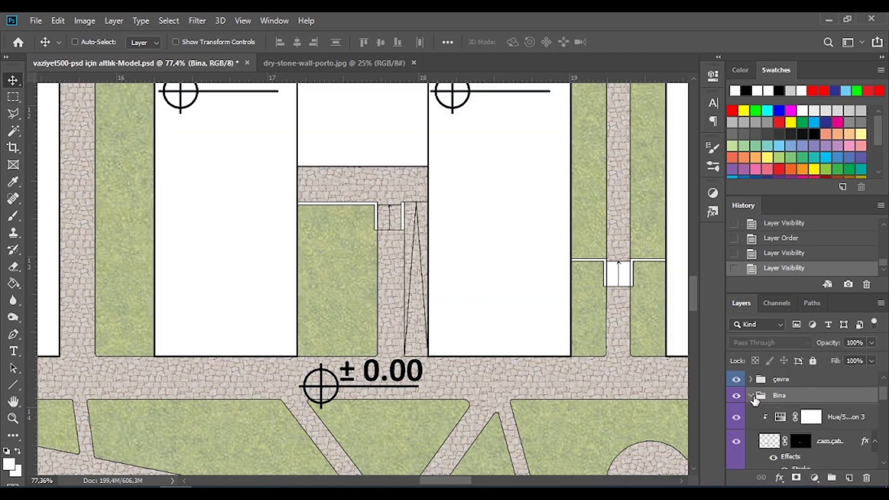
pyautogui.scroll(-5, 361, 278)
pyautogui.scroll(4, 361, 277)
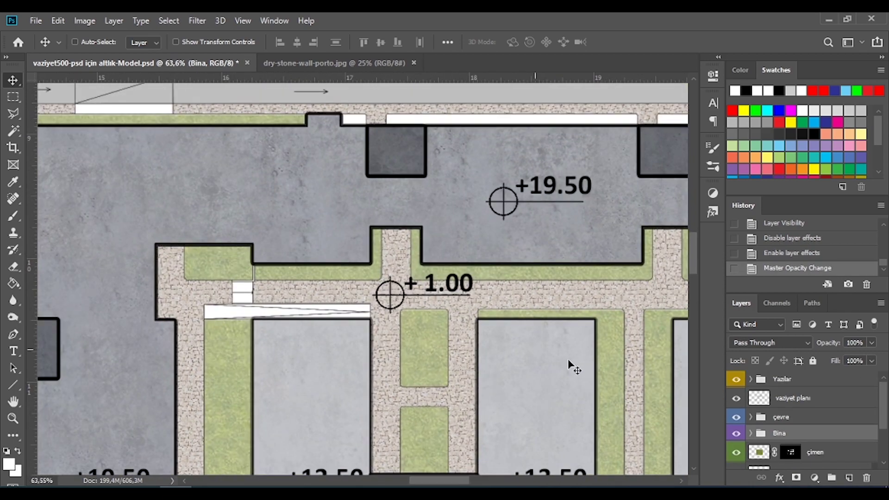
# Step: Marquee the small step area and long white strip and fill them with stone paving
pyautogui.keyDown('ctrl'); pyautogui.click(337, 315); pyautogui.keyUp('ctrl')
pyautogui.press('m')
pyautogui.scroll(3, 337, 320)
pyautogui.moveTo(37, 292); pyautogui.dragTo(505, 326)
pyautogui.scroll(1, 186, 301)
pyautogui.moveTo(73, 216); pyautogui.dragTo(165, 304)
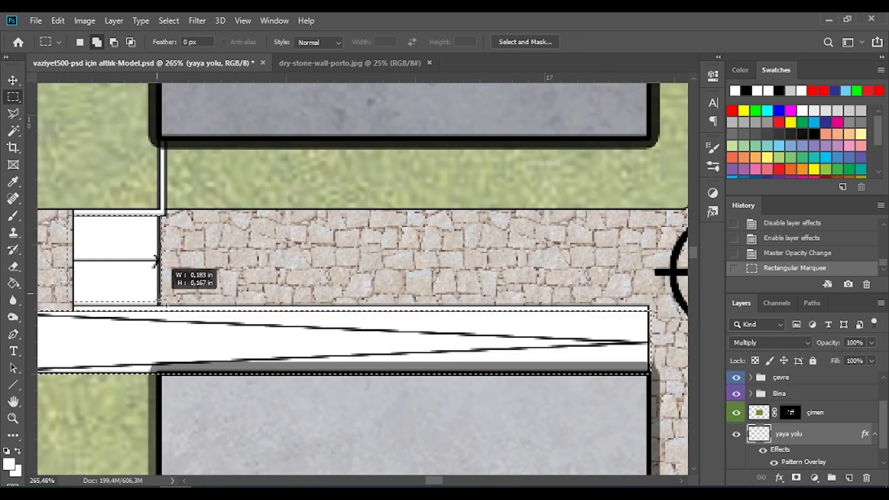
pyautogui.press('g')
pyautogui.click(143, 284)
pyautogui.scroll(-5, 331, 259)
pyautogui.scroll(-3, 343, 296)
pyautogui.scroll(-2, 484, 172)
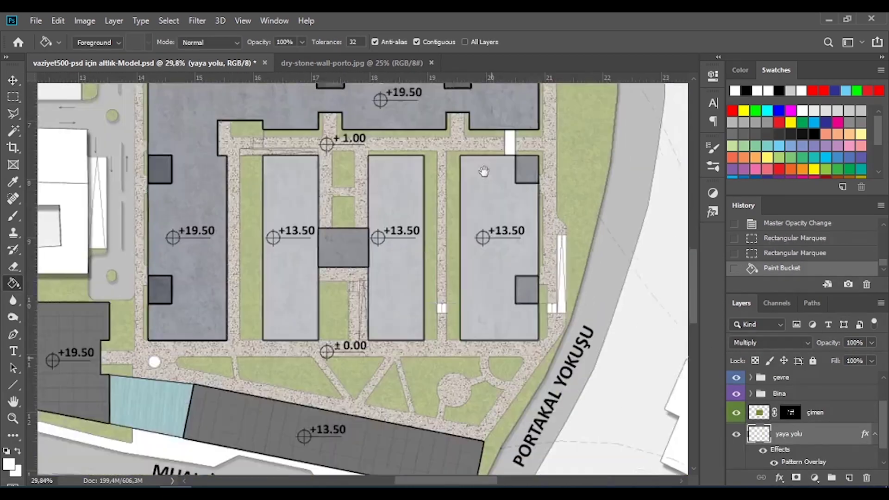
pyautogui.scroll(5, 483, 171)
# Step: Fill the white strip on the east side with stone paving
pyautogui.moveTo(566, 294); pyautogui.dragTo(566, 294)
pyautogui.scroll(-2, 566, 294)
pyautogui.scroll(5, 648, 223)
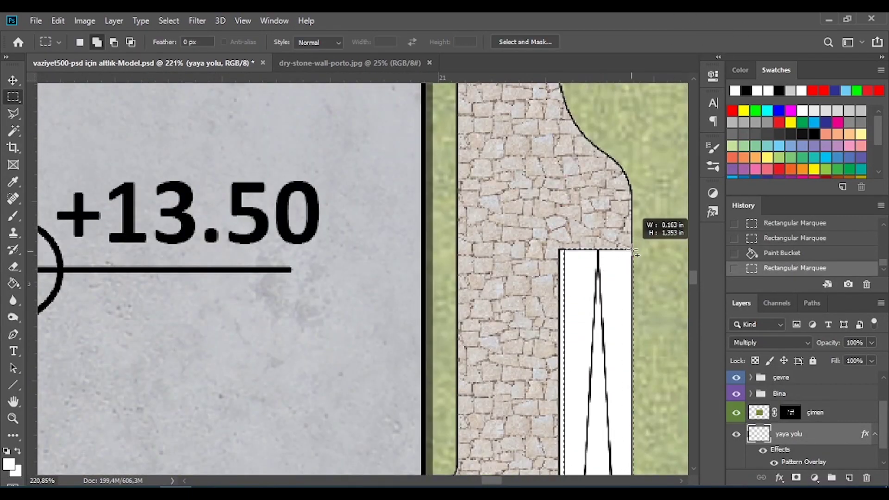
pyautogui.scroll(-5, 648, 222)
pyautogui.scroll(5, 371, 303)
pyautogui.scroll(-5, 518, 274)
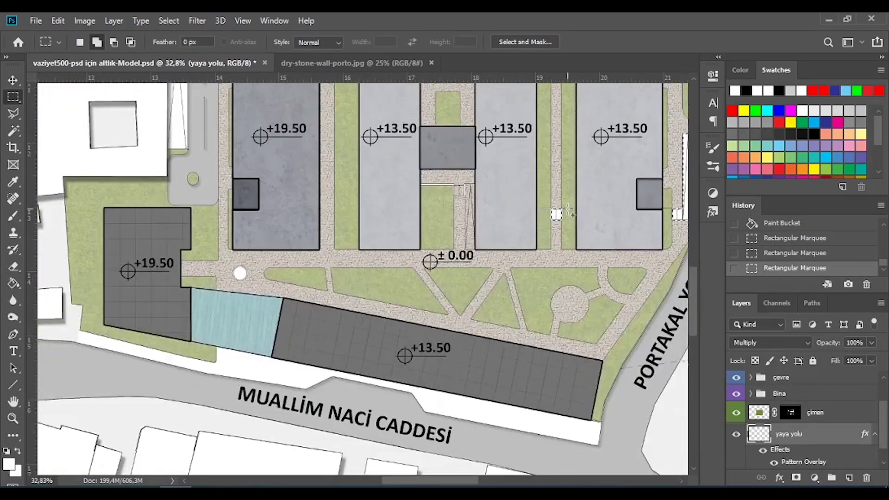
pyautogui.scroll(5, 585, 228)
pyautogui.press('g')
pyautogui.click(580, 227)
pyautogui.scroll(-1, 452, 243)
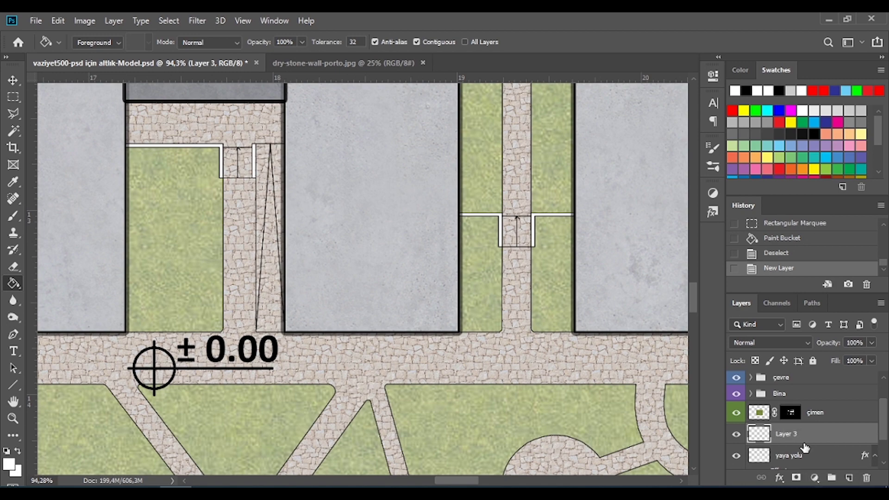
# Step: Rename the new empty layer to korkuluk
pyautogui.scroll(-1, 805, 447)
pyautogui.doubleClick(786, 417)
pyautogui.press('Return')
pyautogui.scroll(3, 526, 224)
pyautogui.scroll(2, 460, 134)
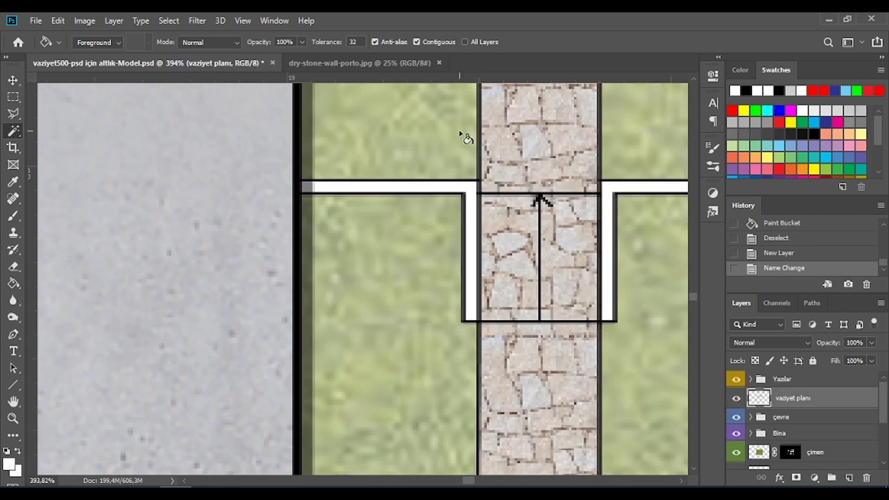
# Step: Magic Wand the left and right white railing strips and the gap strips beside the path
pyautogui.press('w')
pyautogui.click(464, 183)
pyautogui.scroll(-5, 312, 238)
pyautogui.click(311, 236)
pyautogui.scroll(2, 312, 238)
pyautogui.scroll(-4, 416, 278)
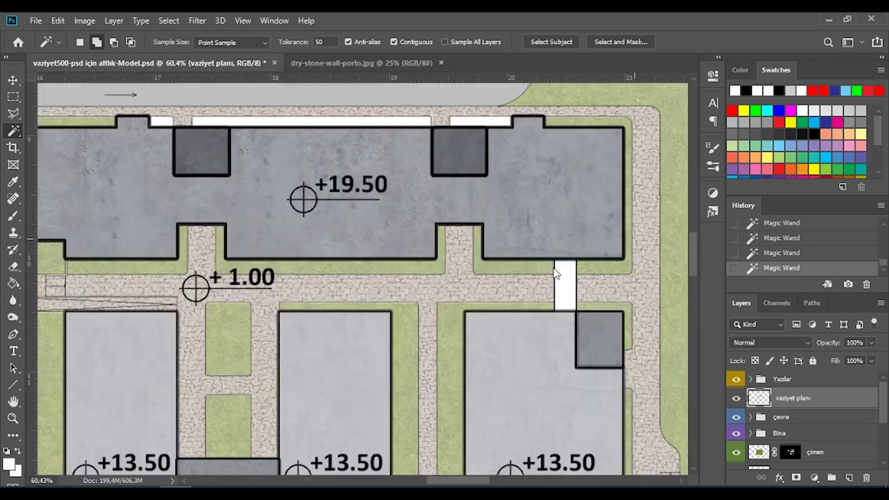
pyautogui.scroll(-1, 463, 324)
pyautogui.scroll(1, 470, 370)
pyautogui.scroll(3, 470, 370)
pyautogui.scroll(5, 492, 327)
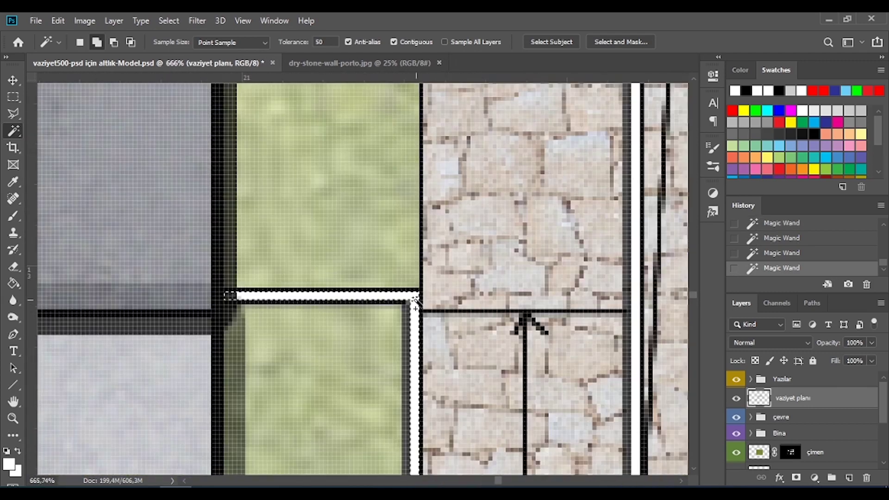
pyautogui.scroll(-5, 523, 317)
pyautogui.scroll(-2, 562, 258)
pyautogui.scroll(1, 352, 172)
pyautogui.scroll(5, 501, 243)
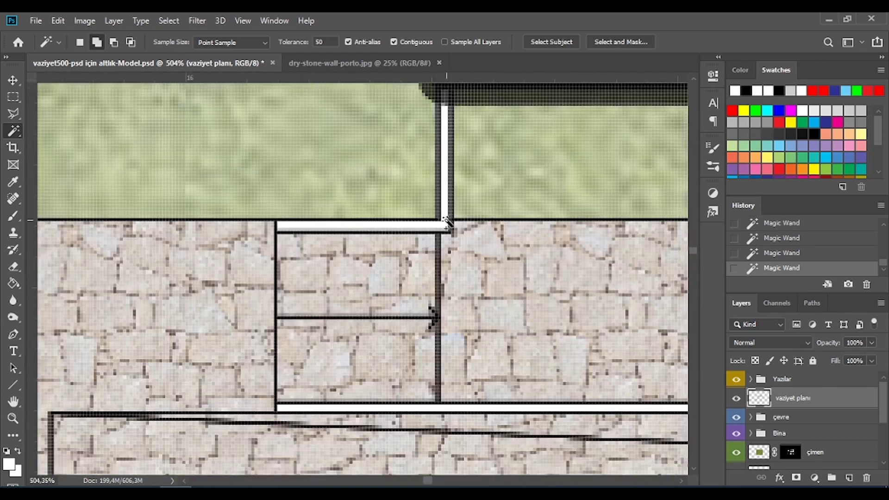
pyautogui.scroll(-2, 443, 117)
pyautogui.scroll(-3, 443, 117)
pyautogui.scroll(-2, 486, 176)
pyautogui.keyDown('ctrl'); pyautogui.click(432, 271); pyautogui.keyUp('ctrl')
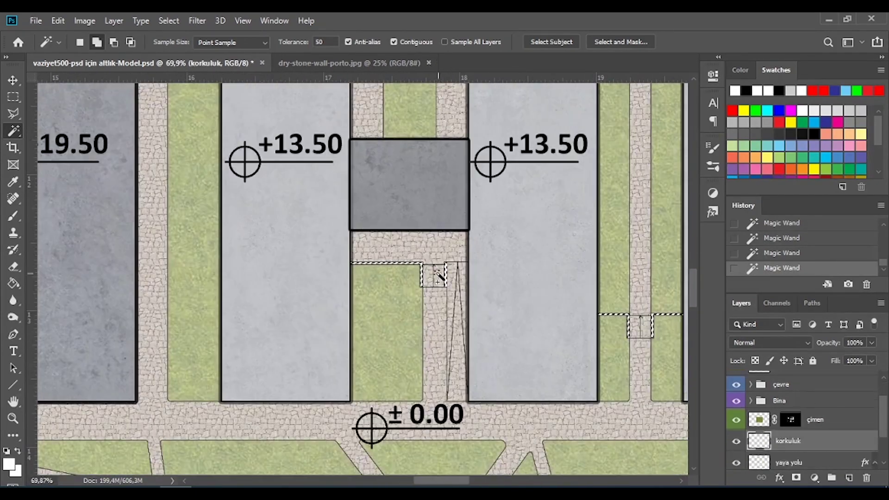
pyautogui.scroll(5, 417, 259)
# Step: Fill the selected railing strips, deselect, and set the korkuluk layer to 80% opacity
pyautogui.press('g')
pyautogui.hotkey('ctrl', 'd')
pyautogui.scroll(-5, 416, 278)
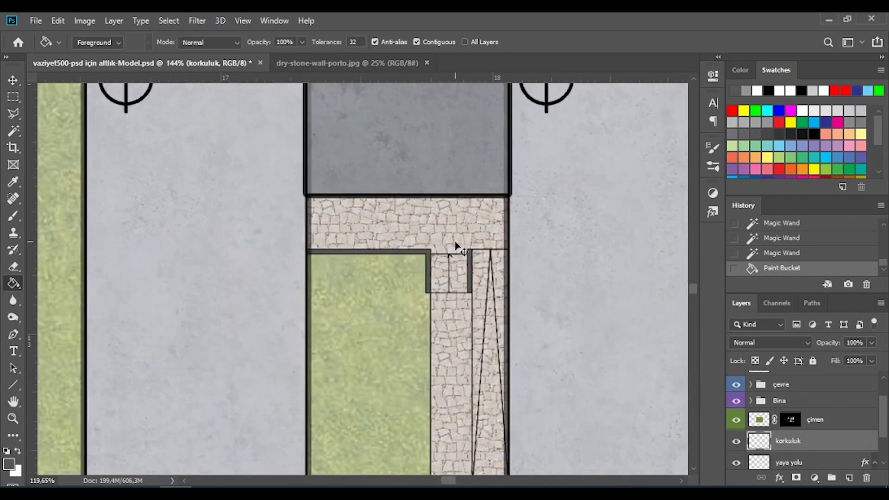
pyautogui.press('v')
pyautogui.scroll(-3, 531, 268)
pyautogui.scroll(1, 631, 265)
pyautogui.press('8')
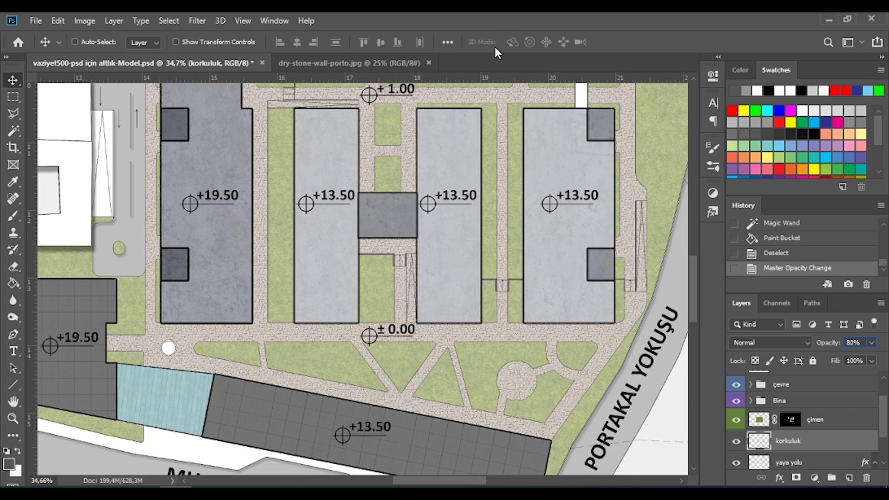
pyautogui.scroll(-2, 565, 179)
pyautogui.scroll(-2, 536, 223)
pyautogui.keyDown('ctrl'); pyautogui.click(535, 222); pyautogui.keyUp('ctrl')
pyautogui.scroll(4, 535, 222)
# Step: Fill the white rectangle between two buildings into the concrete mask and deselect
pyautogui.scroll(-2, 826, 436)
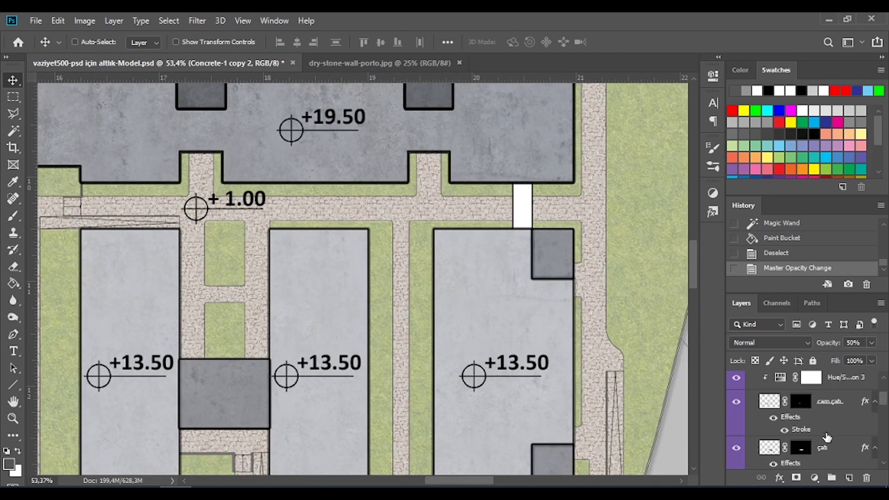
pyautogui.press('w')
pyautogui.click(520, 199)
pyautogui.press('v')
pyautogui.rightClick(504, 279)
pyautogui.click(528, 294)
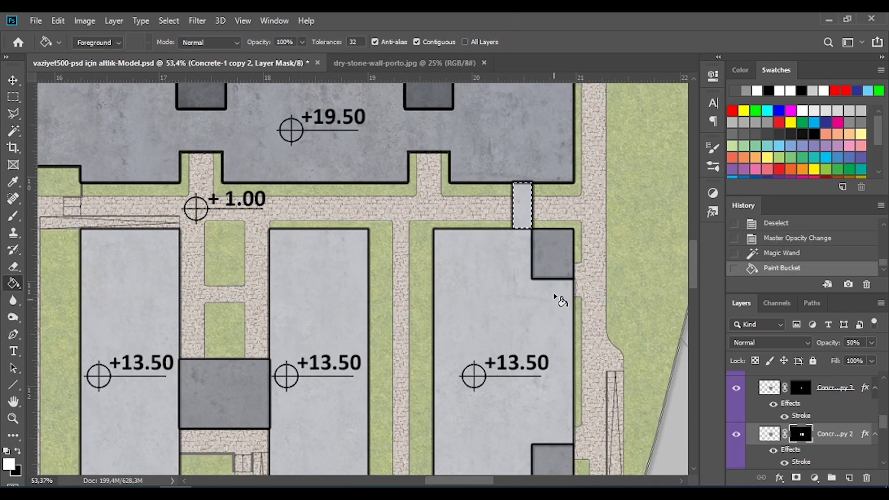
pyautogui.scroll(-3, 561, 301)
pyautogui.hotkey('ctrl', 'd')
pyautogui.scroll(2, 352, 167)
# Step: Select and fill the white strip along the road edge, then deselect
pyautogui.press('w')
pyautogui.scroll(3, 352, 167)
pyautogui.scroll(5, 798, 412)
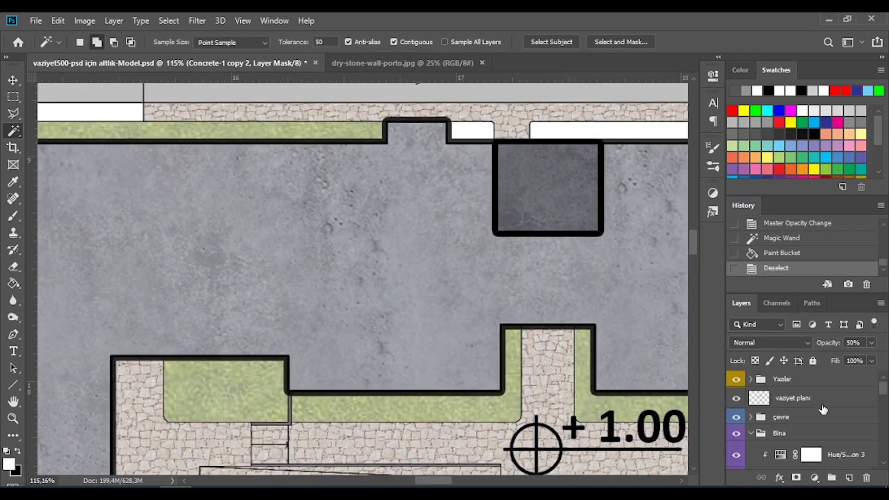
pyautogui.click(822, 404)
pyautogui.scroll(-2, 609, 341)
pyautogui.click(797, 434)
pyautogui.press('g')
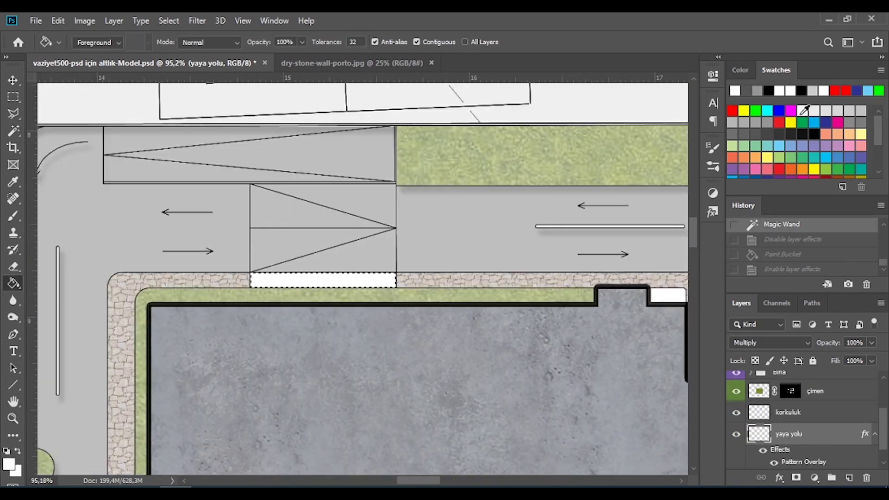
pyautogui.hotkey('ctrl', 'd')
pyautogui.scroll(-3, 278, 222)
# Step: Fill the white strips above the north building with grass on the çimen mask
pyautogui.click(793, 398)
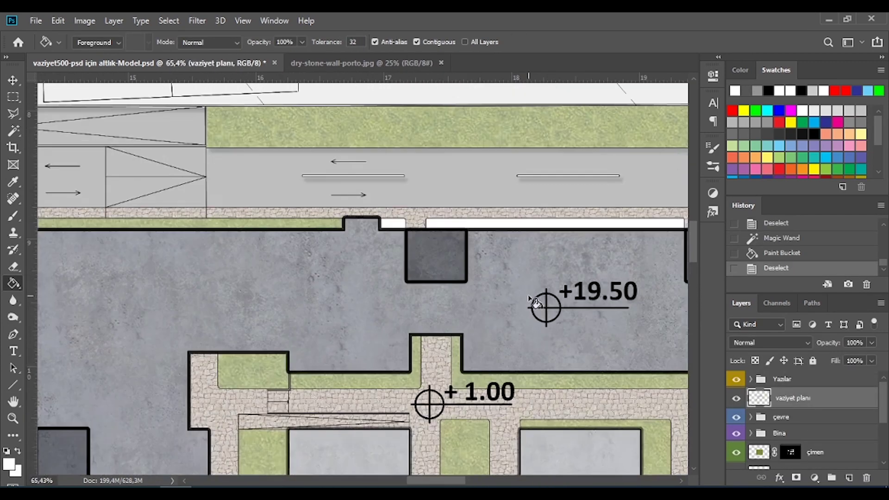
pyautogui.press('w')
pyautogui.click(208, 213)
pyautogui.keyDown('shift'); pyautogui.click(352, 255); pyautogui.keyUp('shift')
pyautogui.click(791, 452)
pyautogui.press('g')
pyautogui.click(364, 266)
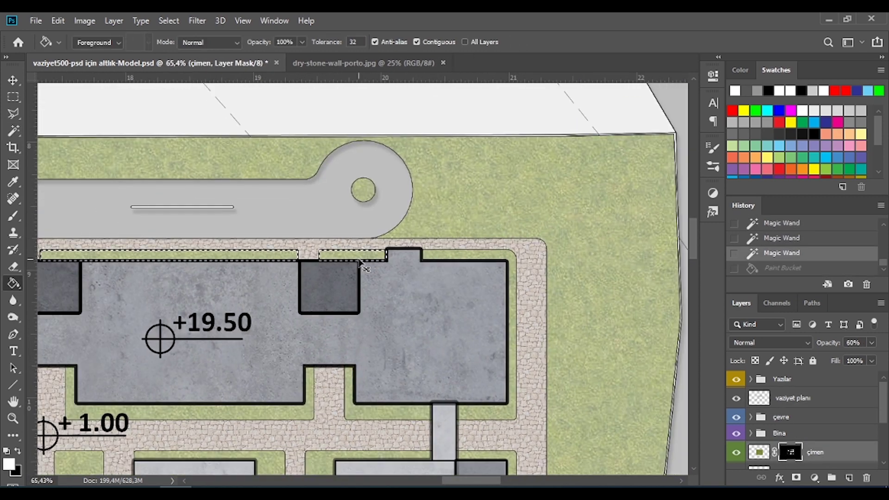
pyautogui.hotkey('ctrl', 'shift', 'z')
pyautogui.scroll(-3, 598, 204)
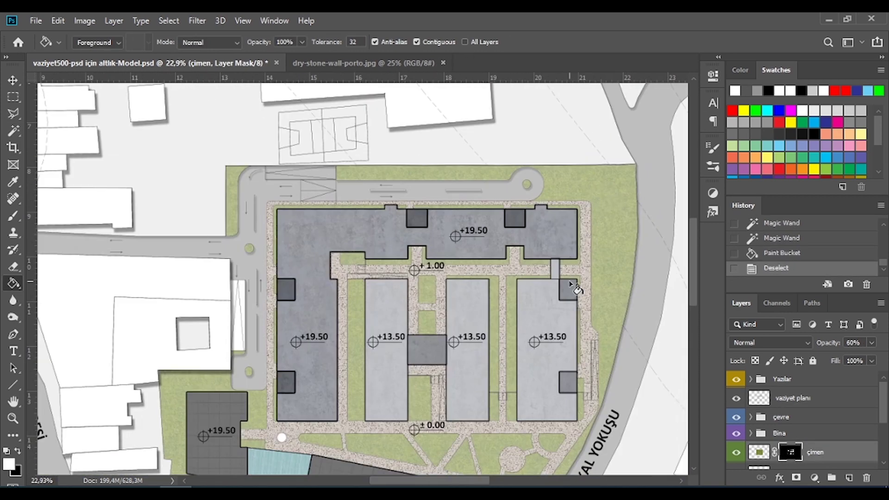
pyautogui.press('v')
pyautogui.scroll(5, 277, 324)
pyautogui.click(308, 313)
# Step: Fill the white rectangle beside the road into the road layer's mask
pyautogui.press('m')
pyautogui.moveTo(123, 445); pyautogui.dragTo(185, 81)
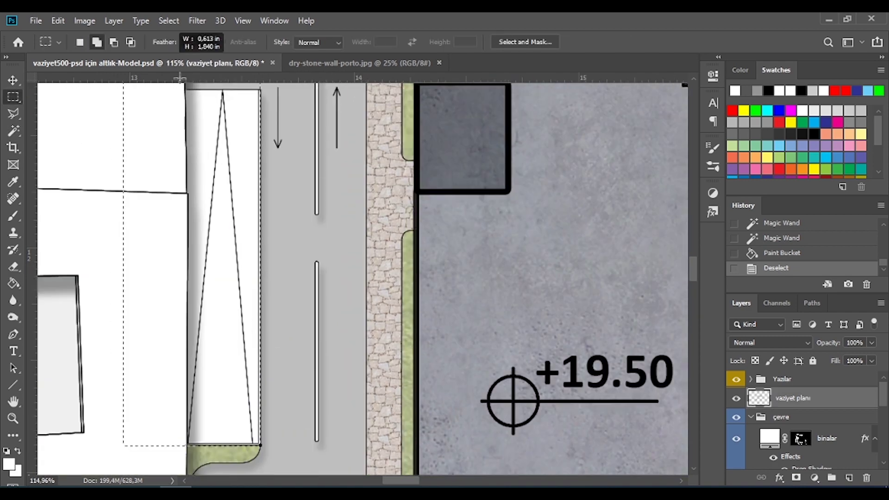
pyautogui.click(801, 425)
pyautogui.press('g')
pyautogui.click(272, 307)
pyautogui.hotkey('ctrl', 'd')
pyautogui.scroll(-3, 519, 377)
pyautogui.scroll(4, 334, 366)
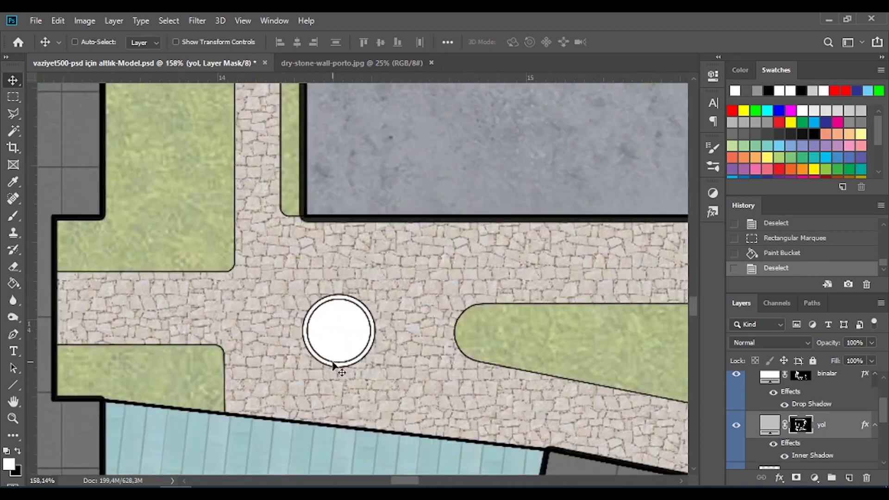
pyautogui.scroll(2, 334, 366)
# Step: On a new süs havuzu layer, fill the fountain circle with a #baf0f0 Solid Color layer
pyautogui.click(848, 477)
pyautogui.press('w')
pyautogui.click(341, 319)
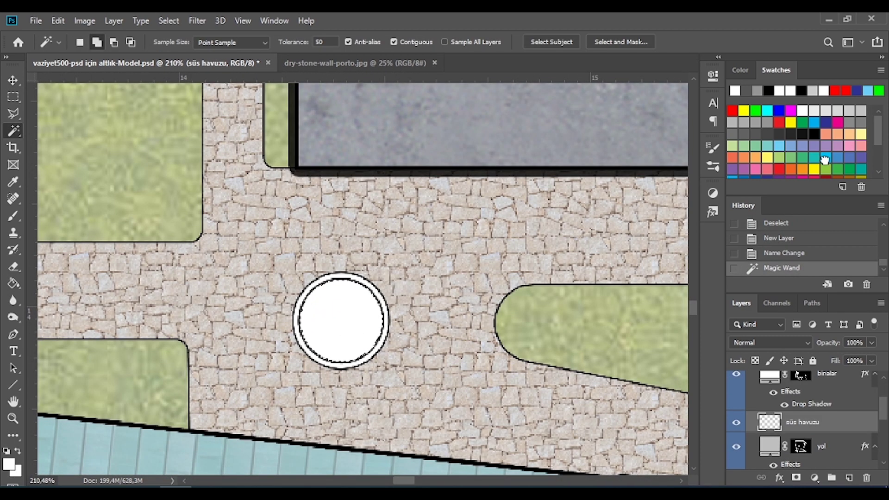
pyautogui.click(767, 111)
pyautogui.press('g')
pyautogui.click(340, 319)
pyautogui.click(782, 253)
pyautogui.click(538, 260)
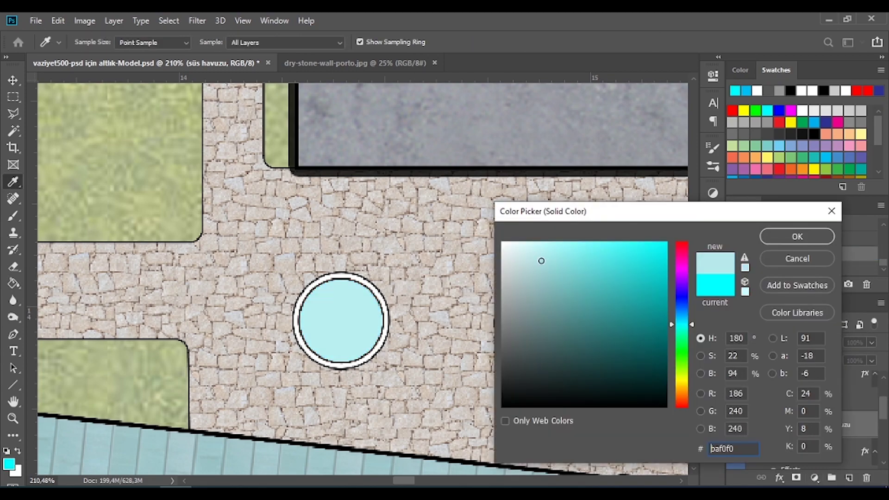
pyautogui.click(796, 234)
# Step: Set the pool colour to 50% opacity and bring the top-view tree image into the plan
pyautogui.scroll(-5, 376, 298)
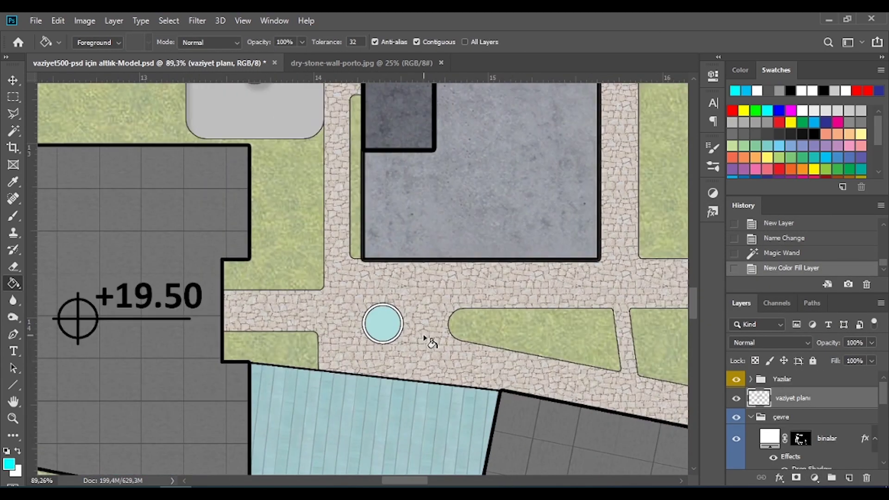
pyautogui.press('v')
pyautogui.scroll(-4, 429, 341)
pyautogui.scroll(2, 595, 294)
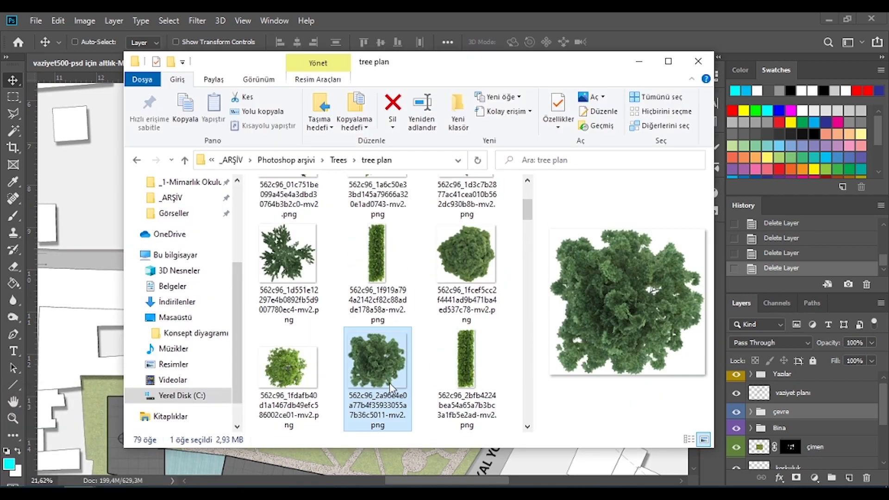
pyautogui.moveTo(390, 388); pyautogui.dragTo(410, 288)
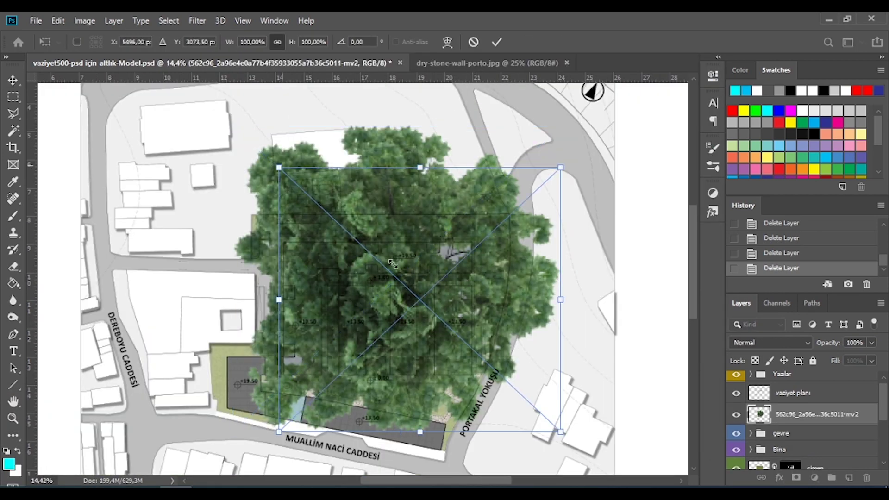
# Step: Place the top-view tree and scale it down to plan size
pyautogui.moveTo(561, 447); pyautogui.dragTo(569, 366)
pyautogui.press('Return')
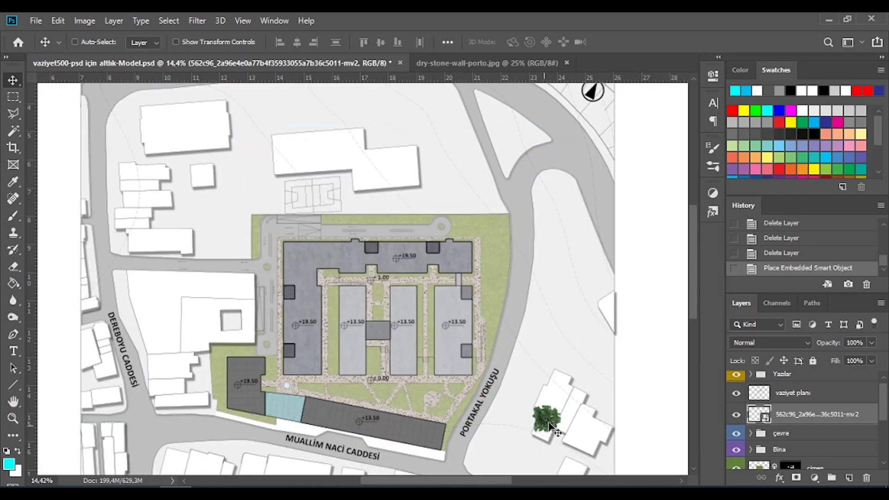
pyautogui.scroll(3, 506, 219)
pyautogui.hotkey('ctrl', 't')
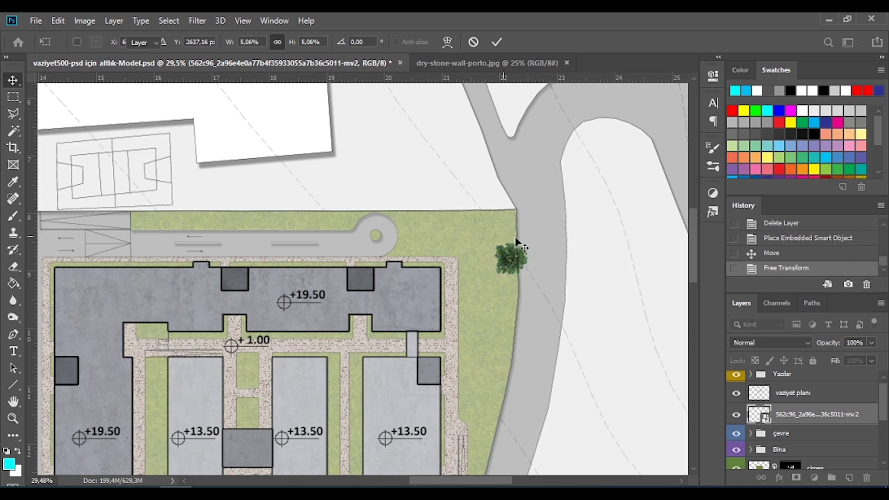
pyautogui.press('Return')
pyautogui.scroll(3, 517, 241)
# Step: Rasterize the tree and put it into a new group named ağaç
pyautogui.rightClick(789, 414)
pyautogui.click(789, 403)
pyautogui.hotkey('ctrl', 'g')
pyautogui.doubleClick(785, 411)
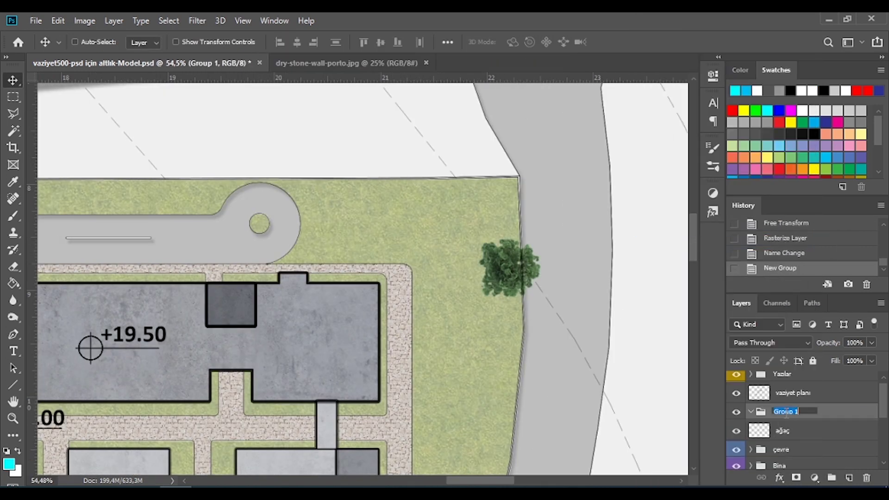
pyautogui.write('ağaç')
pyautogui.moveTo(785, 416); pyautogui.dragTo(786, 430)
pyautogui.scroll(2, 510, 278)
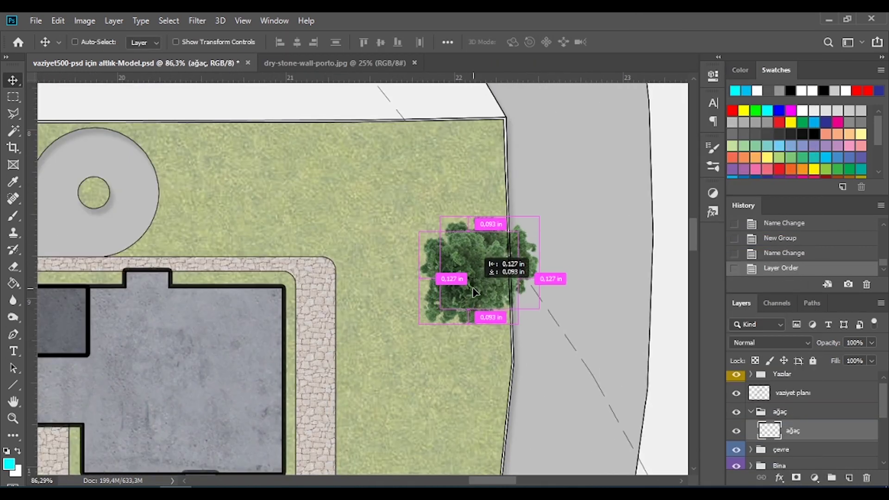
# Step: Turn an offset tree copy black with a clipped Hue/Saturation layer, placed beneath the tree
pyautogui.moveTo(511, 273); pyautogui.dragTo(461, 273)
pyautogui.click(814, 478)
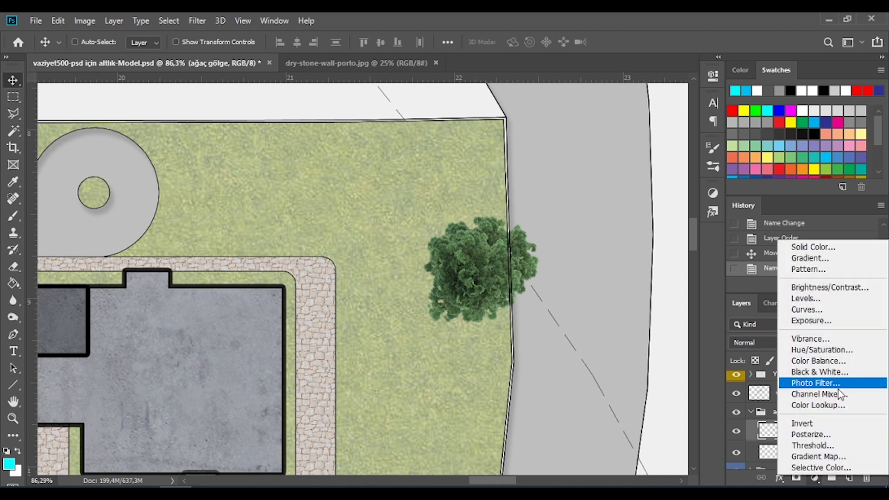
pyautogui.click(815, 355)
pyautogui.hotkey('ctrl', 'alt', 'g')
pyautogui.moveTo(602, 212); pyautogui.dragTo(484, 217)
pyautogui.click(684, 70)
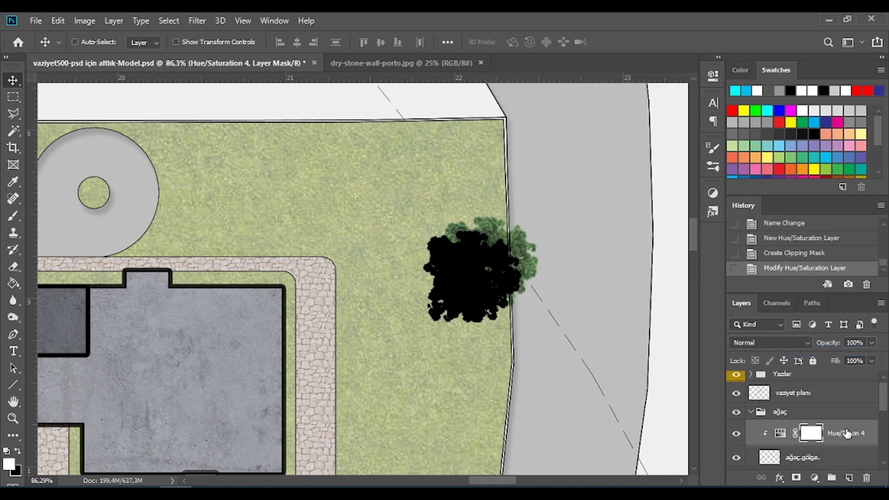
pyautogui.moveTo(802, 457); pyautogui.dragTo(802, 469)
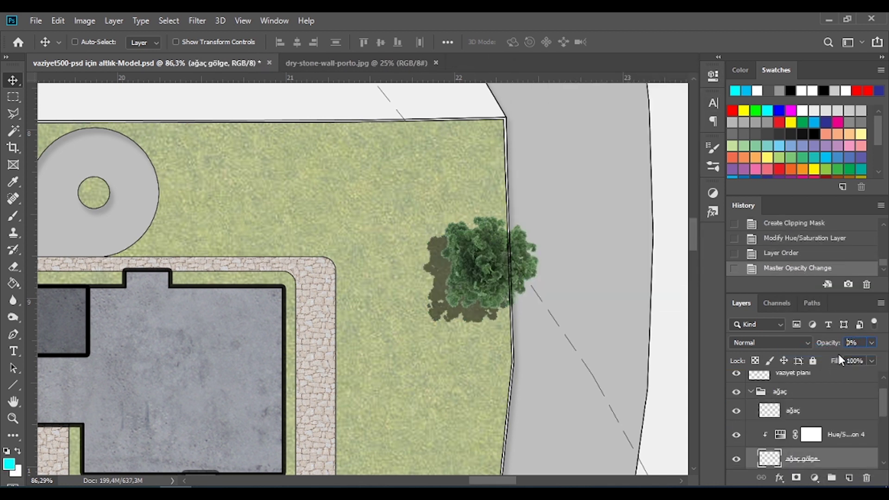
pyautogui.scroll(-7, 605, 157)
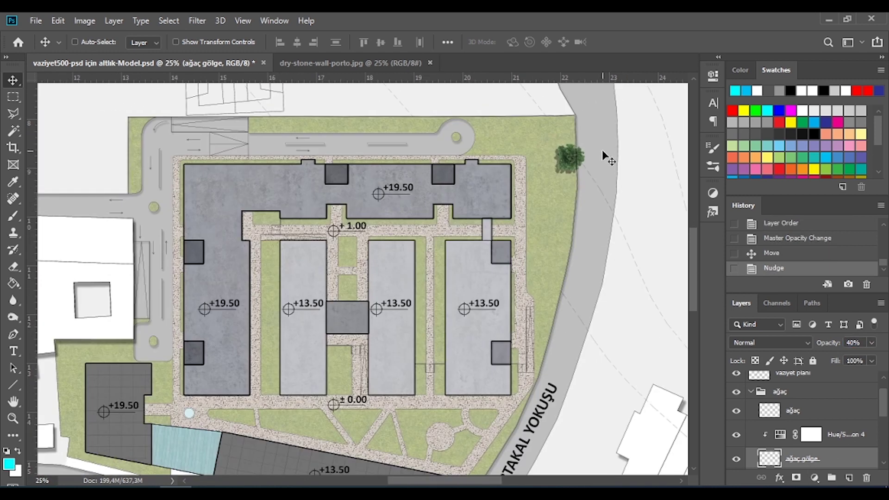
pyautogui.scroll(5, 582, 172)
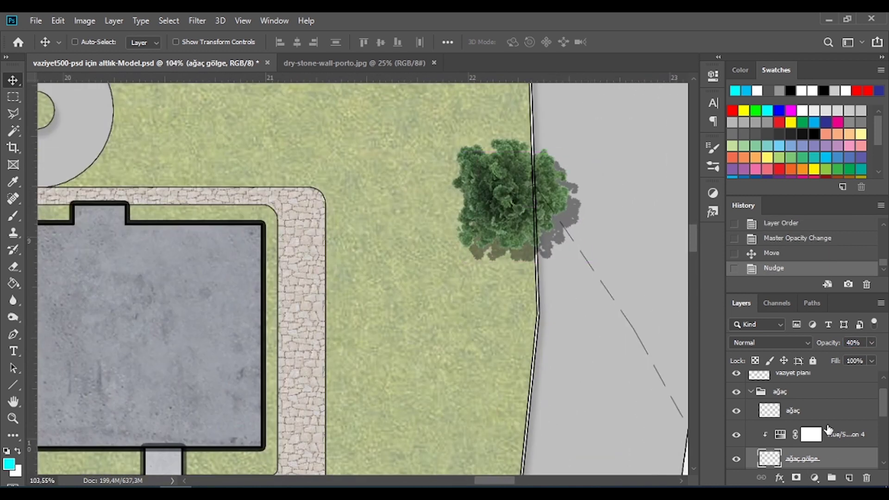
# Step: Move the tree and shadow onto the grass and Gaussian-blur the shadow
pyautogui.moveTo(518, 219); pyautogui.dragTo(421, 231)
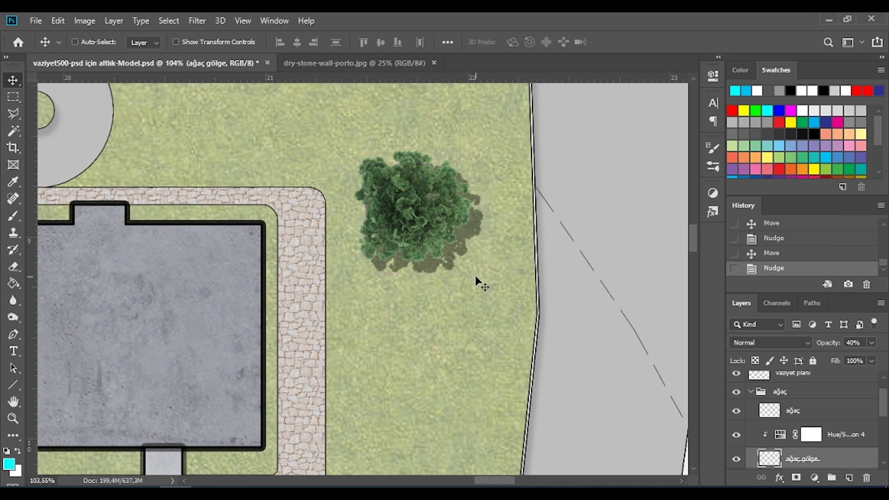
pyautogui.click(197, 20)
pyautogui.click(407, 218)
pyautogui.moveTo(495, 93); pyautogui.dragTo(584, 90)
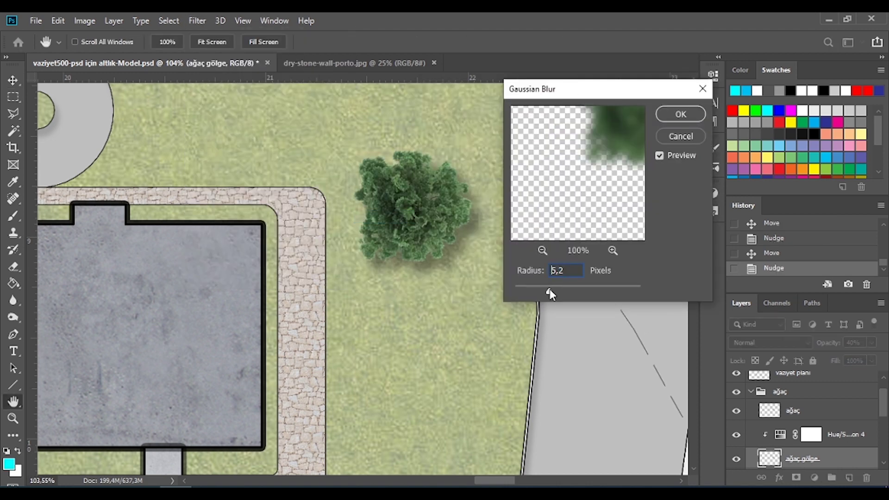
pyautogui.click(679, 113)
# Step: Merge the Hue/Saturation adjustment into the shadow as 'ağaç gölge' and select tree with shadow
pyautogui.rightClick(829, 420)
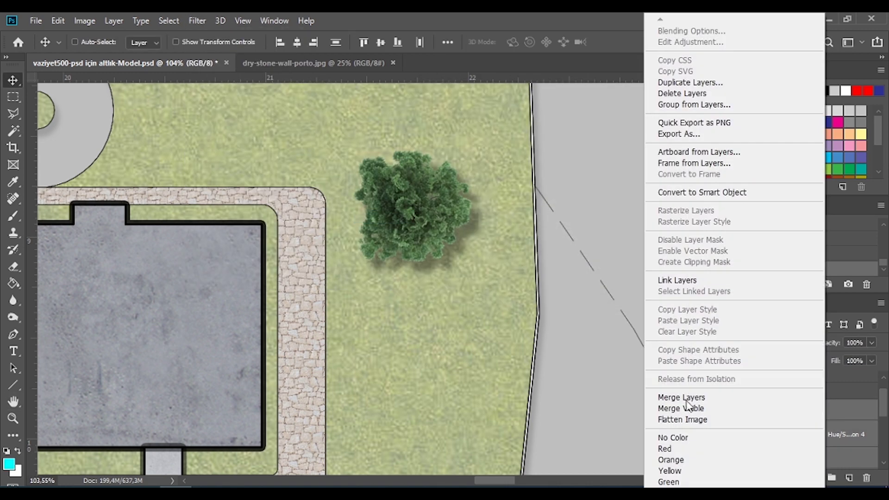
pyautogui.click(674, 393)
pyautogui.click(736, 411)
pyautogui.click(736, 410)
pyautogui.click(787, 253)
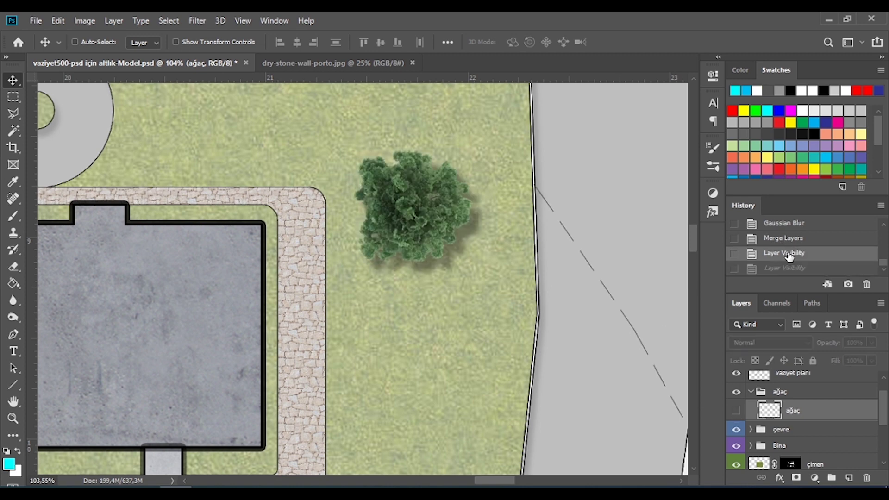
pyautogui.click(787, 224)
pyautogui.click(736, 420)
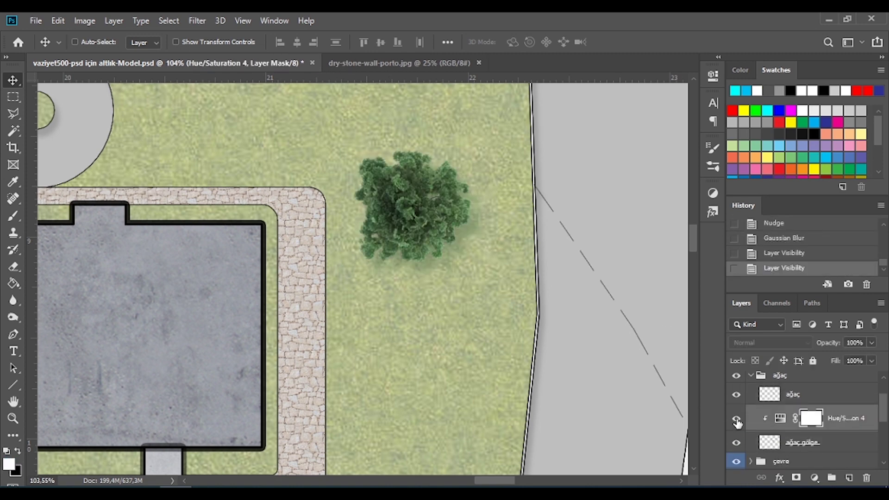
pyautogui.rightClick(815, 418)
pyautogui.click(746, 398)
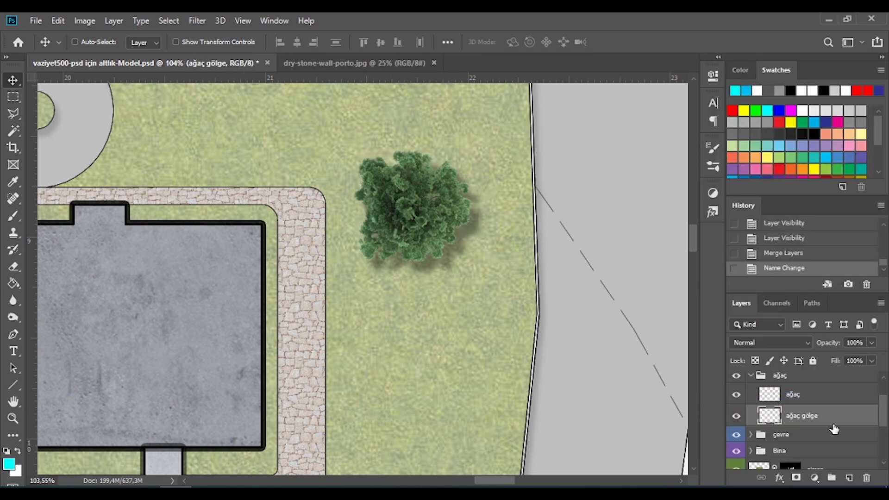
pyautogui.keyDown('shift'); pyautogui.click(796, 394); pyautogui.keyUp('shift')
pyautogui.scroll(-3, 430, 243)
pyautogui.scroll(-2, 431, 243)
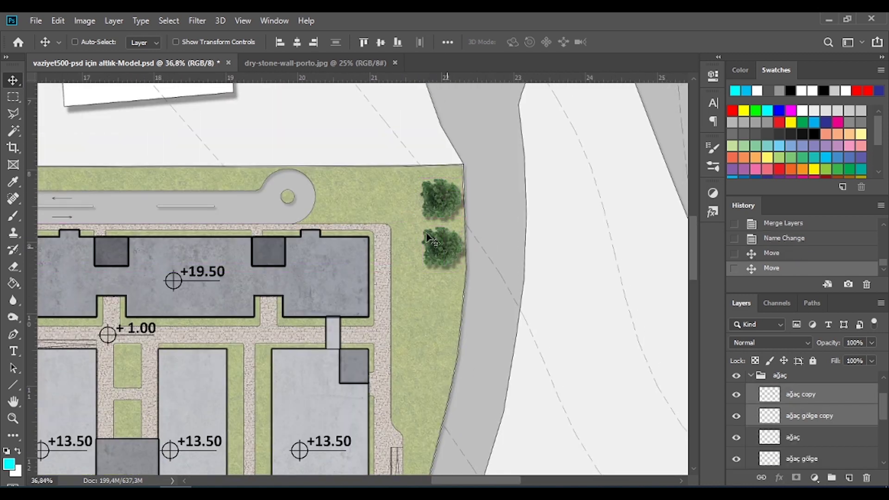
# Step: Copy the tree and its shadow leftward along the site's top edge
pyautogui.press('Return')
pyautogui.rightClick(465, 214)
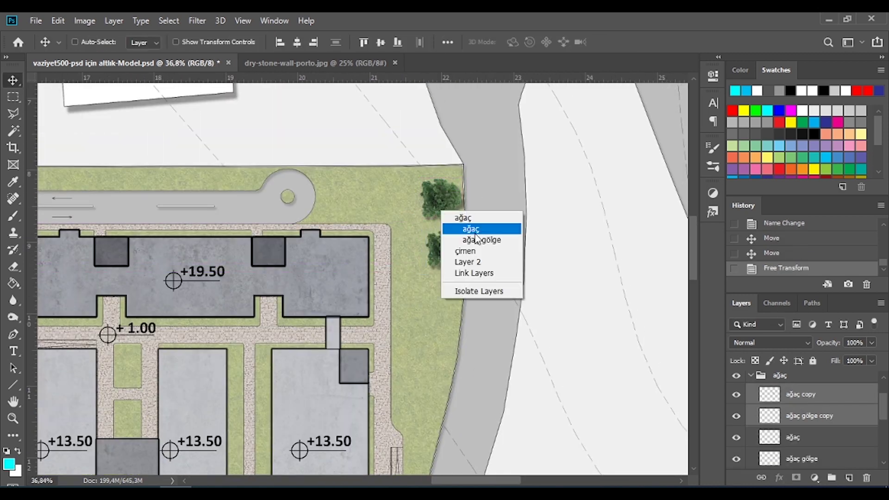
pyautogui.click(474, 230)
pyautogui.keyDown('shift'); pyautogui.click(801, 458); pyautogui.keyUp('shift')
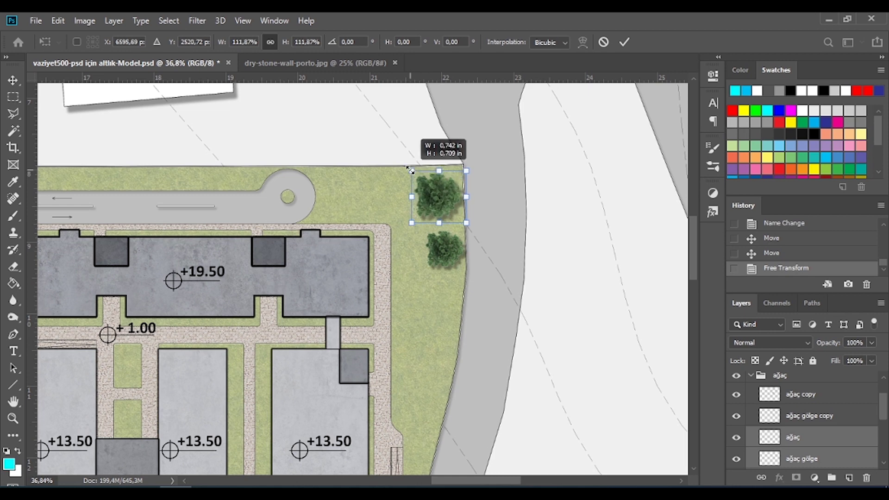
pyautogui.scroll(1, 433, 199)
pyautogui.rightClick(437, 248)
pyautogui.click(490, 276)
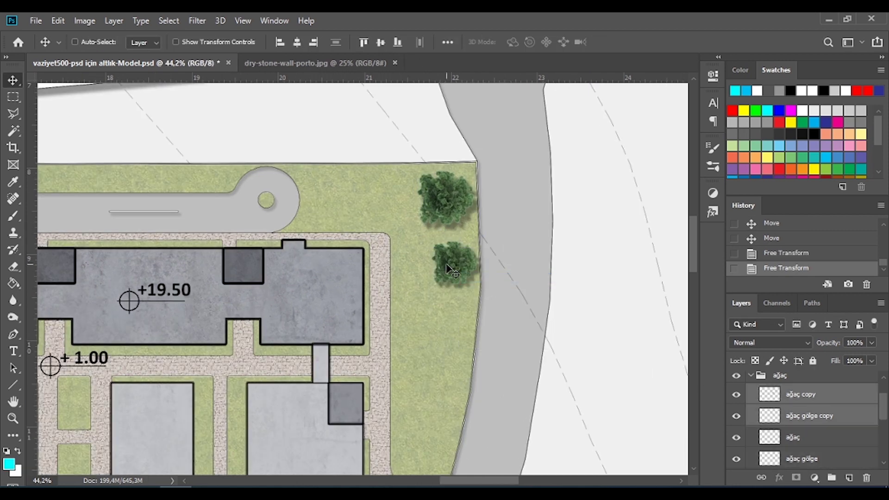
pyautogui.hotkey('ctrl', 't')
pyautogui.moveTo(446, 199); pyautogui.dragTo(334, 202)
pyautogui.press('Return')
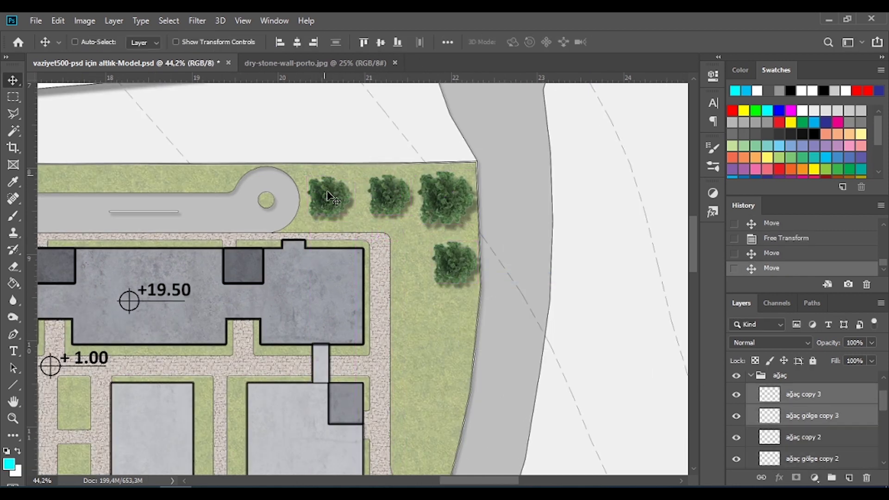
# Step: Rotate the copied tree slightly for variety
pyautogui.scroll(3, 327, 197)
pyautogui.hotkey('ctrl', 't')
pyautogui.moveTo(277, 146); pyautogui.dragTo(273, 160)
pyautogui.press('Return')
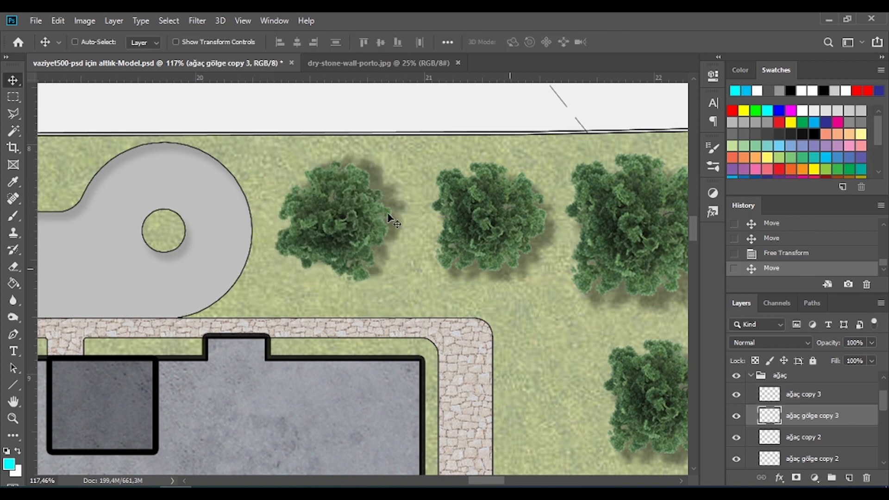
pyautogui.scroll(-3, 386, 240)
pyautogui.scroll(1, 310, 143)
# Step: Copy the tree with its shadow down along the right edge
pyautogui.moveTo(481, 261)
pyautogui.mouseDown()
pyautogui.moveTo(463, 342)
pyautogui.moveTo(495, 353)
pyautogui.mouseUp()
pyautogui.hotkey('ctrl', 't')
pyautogui.press('Return')
pyautogui.scroll(-2, 463, 324)
pyautogui.click(810, 459)
pyautogui.rightClick(479, 167)
pyautogui.click(480, 162)
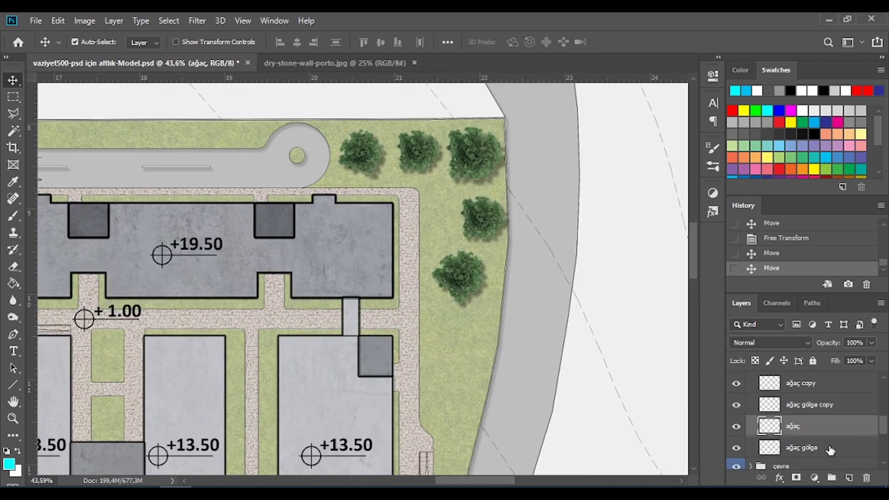
# Step: Add another tree copy further down the right edge, rotated, with its shadow realigned
pyautogui.moveTo(463, 278); pyautogui.dragTo(462, 336)
pyautogui.scroll(2, 460, 333)
pyautogui.hotkey('ctrl', 't')
pyautogui.moveTo(482, 269); pyautogui.dragTo(520, 309)
pyautogui.press('Return')
pyautogui.click(841, 448)
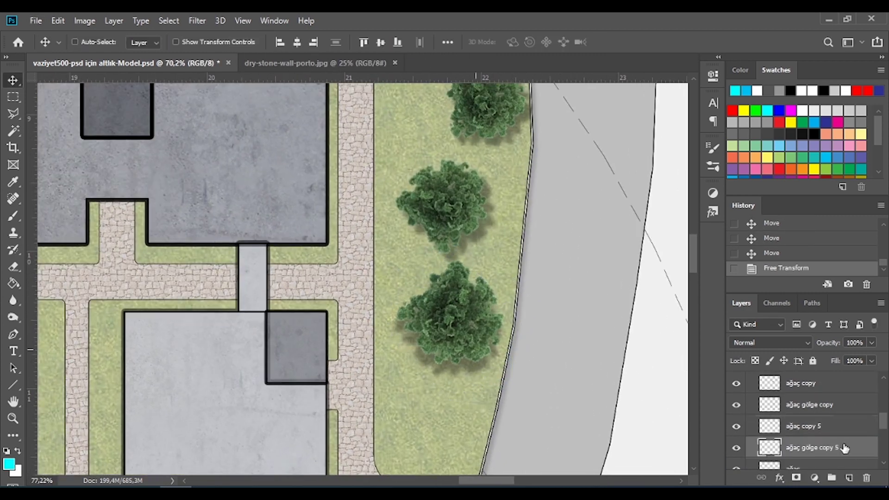
pyautogui.moveTo(454, 342); pyautogui.dragTo(512, 341)
pyautogui.scroll(-3, 486, 318)
pyautogui.scroll(3, 796, 411)
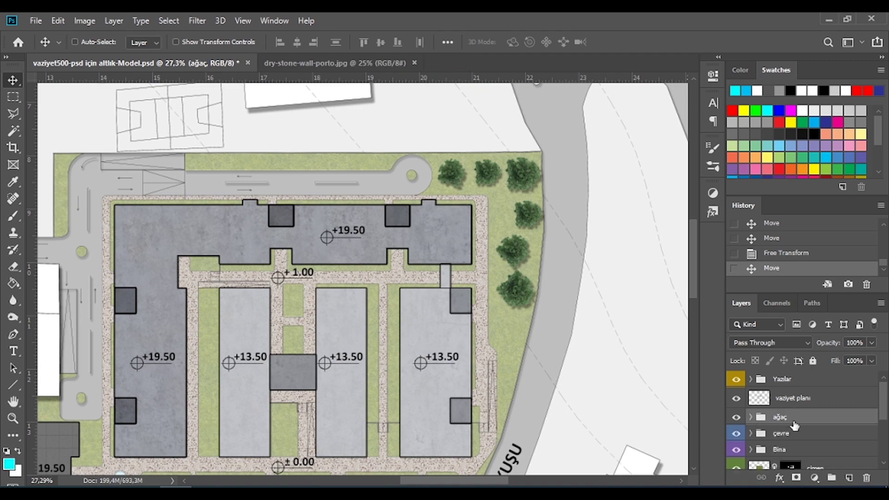
# Step: Drag the dense round top-view tree PNG from File Explorer and scale it to plan size
pyautogui.click(55, 444)
pyautogui.scroll(-2, 301, 347)
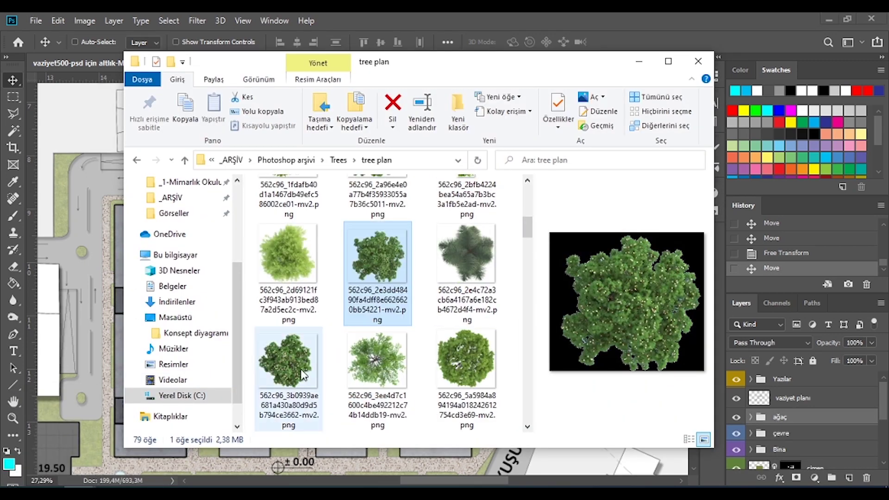
pyautogui.click(302, 374)
pyautogui.scroll(-2, 413, 335)
pyautogui.scroll(-2, 301, 278)
pyautogui.click(301, 213)
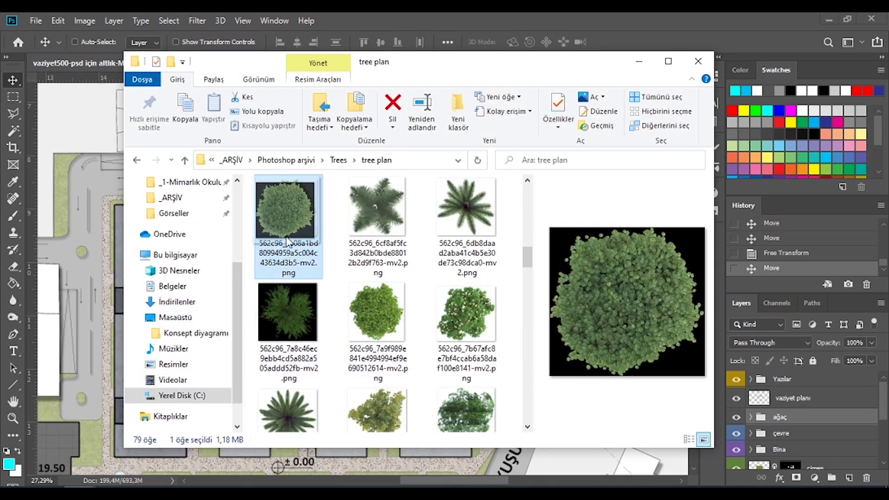
pyautogui.moveTo(287, 242); pyautogui.dragTo(347, 238)
pyautogui.moveTo(562, 93)
pyautogui.mouseDown()
pyautogui.moveTo(191, 440)
pyautogui.moveTo(396, 165)
pyautogui.mouseUp()
pyautogui.scroll(3, 359, 123)
# Step: Rasterize the new tree, rename it 'ağaç 2', and colour-label the trees group green
pyautogui.rightClick(800, 419)
pyautogui.click(657, 164)
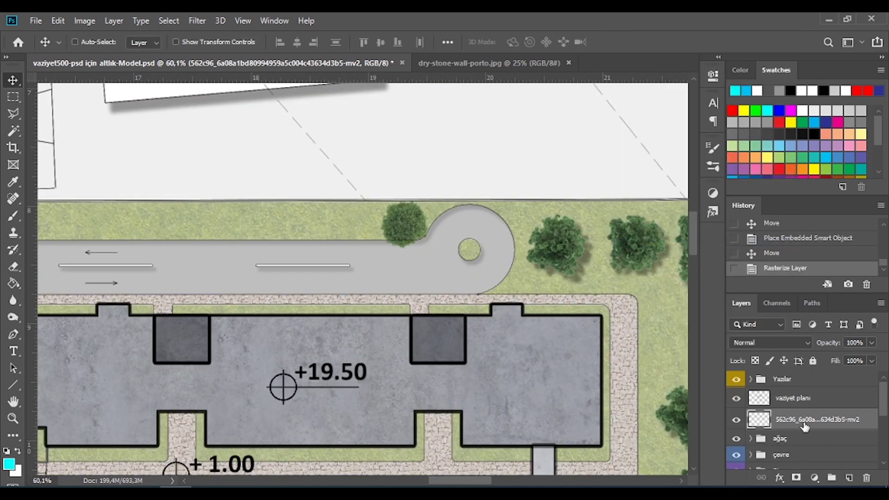
pyautogui.doubleClick(787, 419)
pyautogui.write('ağaç 2')
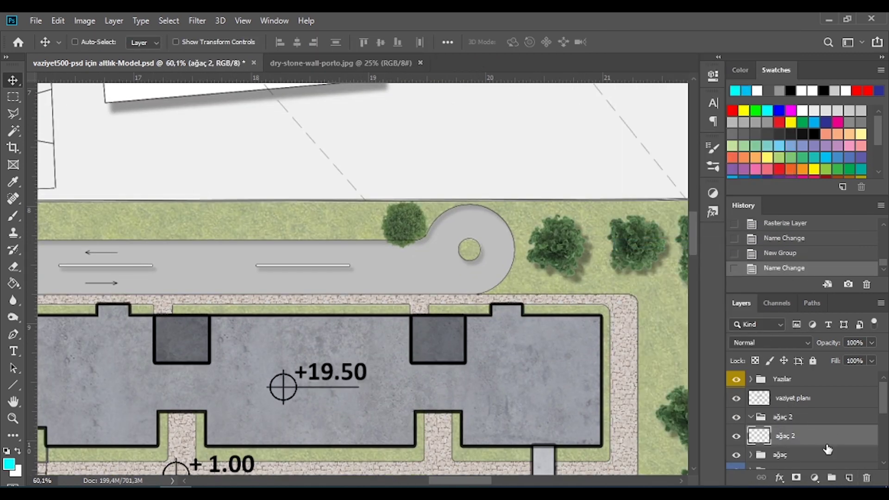
pyautogui.write('ağaçlar')
pyautogui.rightClick(736, 417)
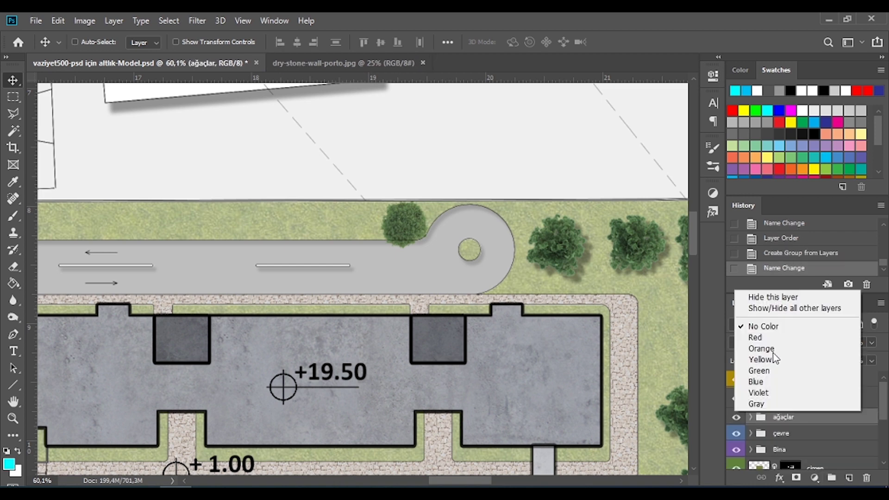
pyautogui.click(764, 369)
# Step: Align the tree with the turning circle and darken a copy beneath it via clipped Hue/Saturation
pyautogui.click(751, 417)
pyautogui.scroll(2, 407, 227)
pyautogui.moveTo(406, 224)
pyautogui.mouseDown()
pyautogui.moveTo(400, 245)
pyautogui.moveTo(421, 274)
pyautogui.mouseUp()
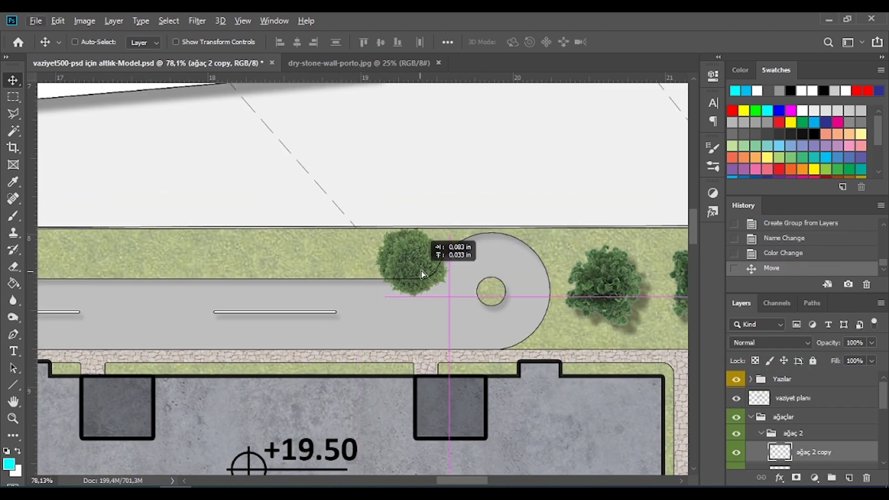
pyautogui.moveTo(824, 456); pyautogui.dragTo(826, 448)
pyautogui.click(814, 477)
pyautogui.click(805, 353)
pyautogui.click(623, 291)
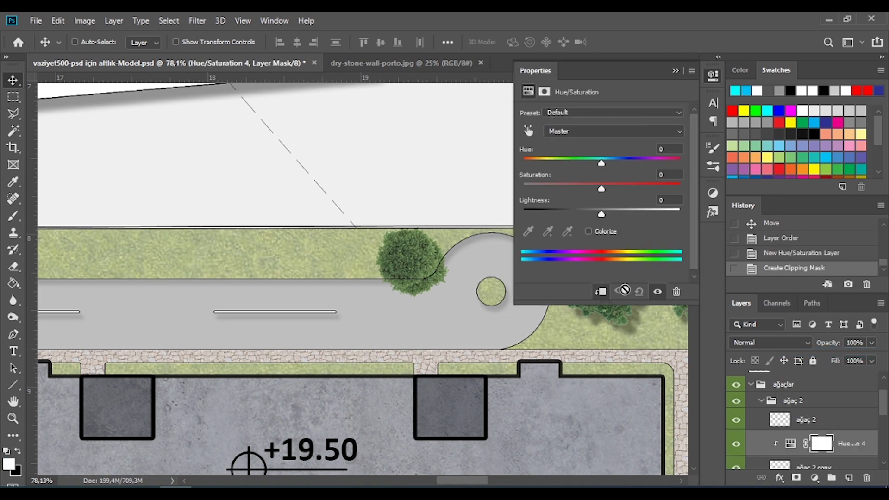
pyautogui.click(854, 340)
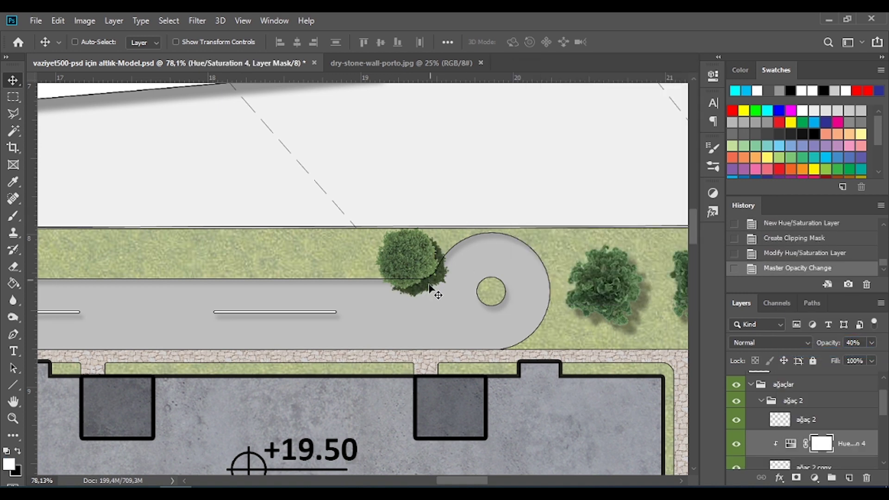
# Step: Give the shadow 40% opacity and Gaussian Blur, then merge the adjustment into 'ağaç 2 gölge'
pyautogui.scroll(3, 429, 287)
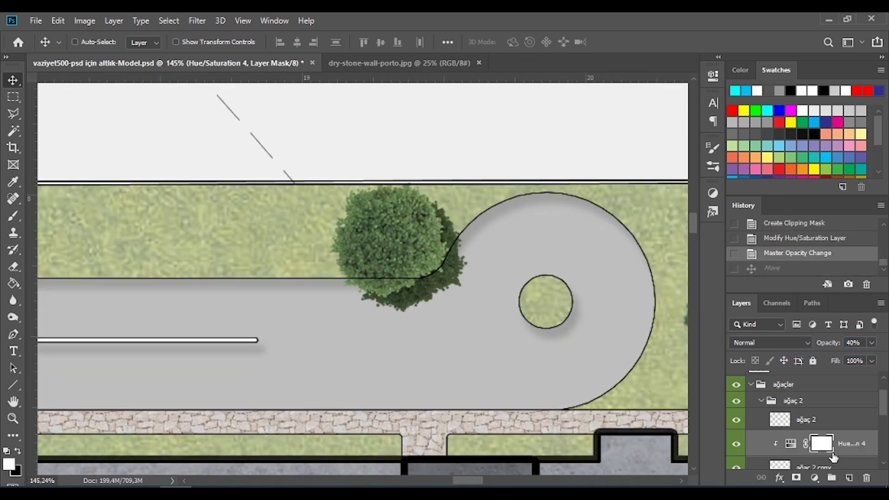
pyautogui.doubleClick(838, 467)
pyautogui.hotkey('ctrl', 'z')
pyautogui.moveTo(826, 348); pyautogui.dragTo(798, 347)
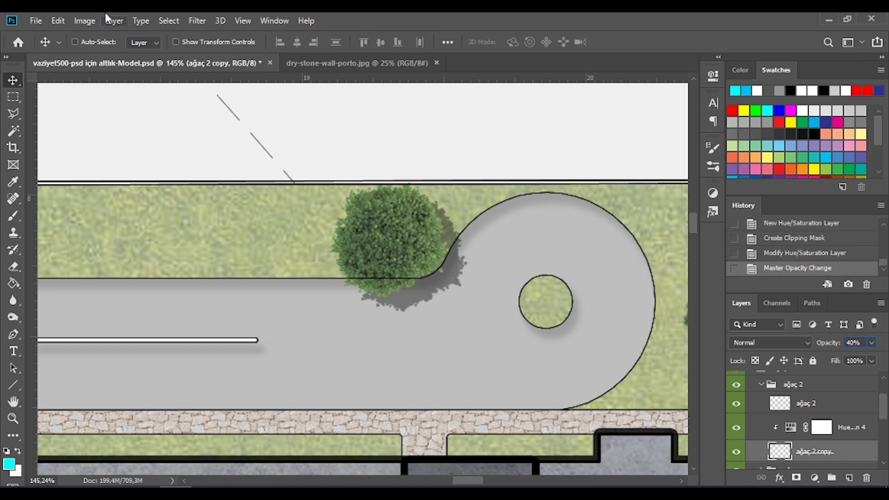
pyautogui.click(197, 21)
pyautogui.moveTo(454, 172)
pyautogui.click(390, 217)
pyautogui.click(675, 113)
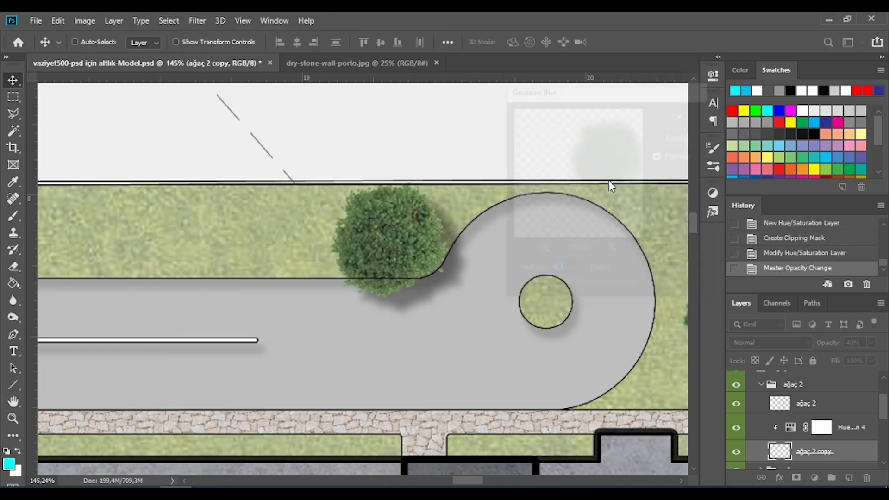
pyautogui.rightClick(833, 427)
pyautogui.click(565, 398)
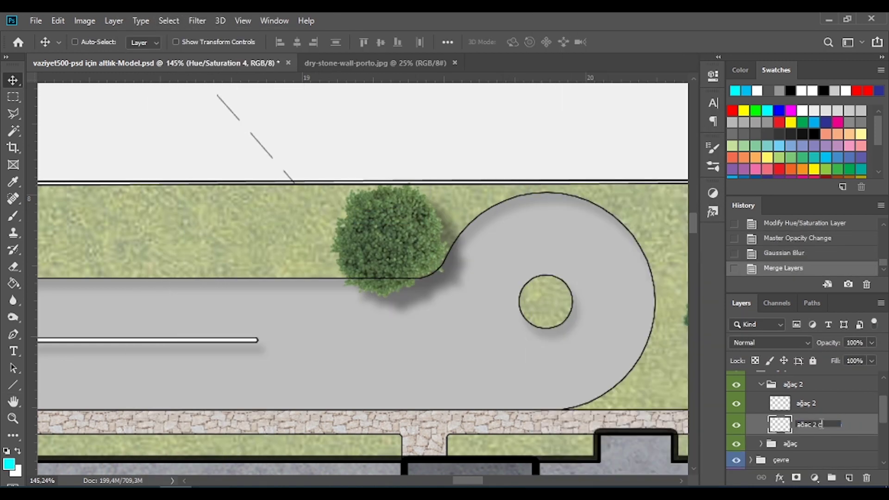
pyautogui.write('gölge')
pyautogui.click(808, 404)
pyautogui.scroll(-3, 377, 228)
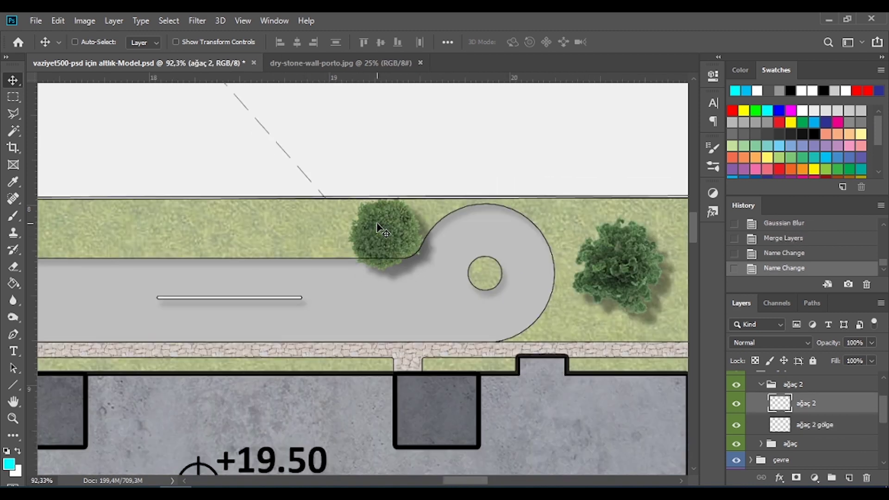
# Step: Line the northern road with Alt-dragged copies of ağaç 2, working westward
pyautogui.scroll(-2, 393, 231)
pyautogui.keyDown('alt'); pyautogui.moveTo(393, 234); pyautogui.dragTo(312, 234); pyautogui.keyUp('alt')
pyautogui.keyDown('alt'); pyautogui.moveTo(311, 234); pyautogui.dragTo(202, 234); pyautogui.keyUp('alt')
pyautogui.moveTo(202, 234)
pyautogui.keyDown('alt'); pyautogui.mouseDown()
pyautogui.moveTo(49, 237)
pyautogui.moveTo(433, 234)
pyautogui.moveTo(357, 240)
pyautogui.mouseUp(); pyautogui.keyUp('alt')
# Step: Copy trees to the building corner and along the west edge, placing one in the western corner
pyautogui.scroll(-3, 248, 208)
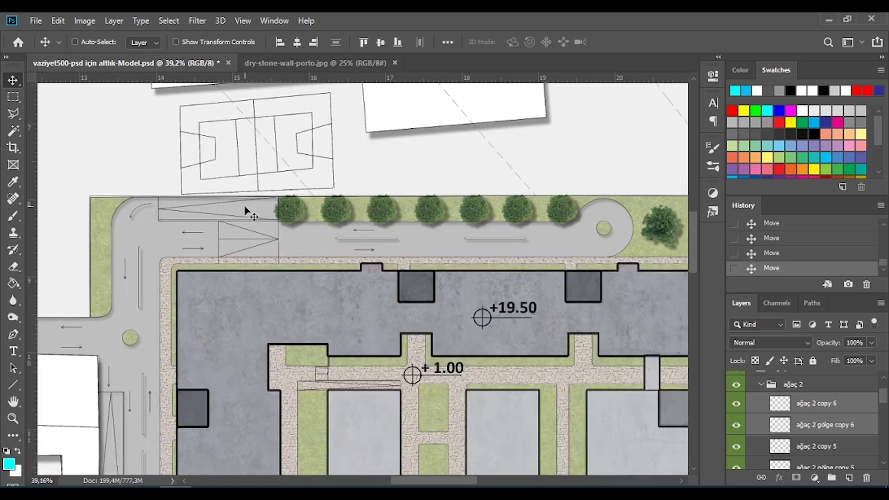
pyautogui.moveTo(248, 208)
pyautogui.mouseDown()
pyautogui.moveTo(159, 272)
pyautogui.moveTo(90, 297)
pyautogui.mouseUp()
pyautogui.moveTo(90, 296); pyautogui.dragTo(90, 245)
pyautogui.scroll(-3, 88, 206)
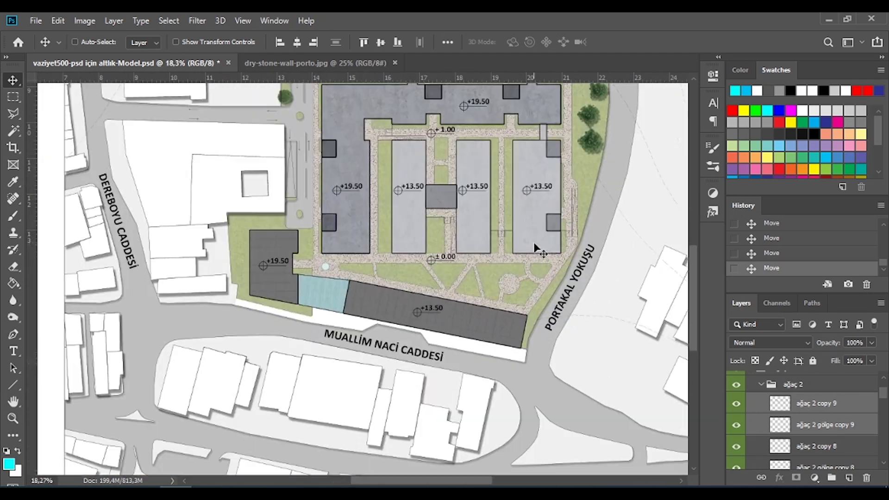
pyautogui.click(849, 438)
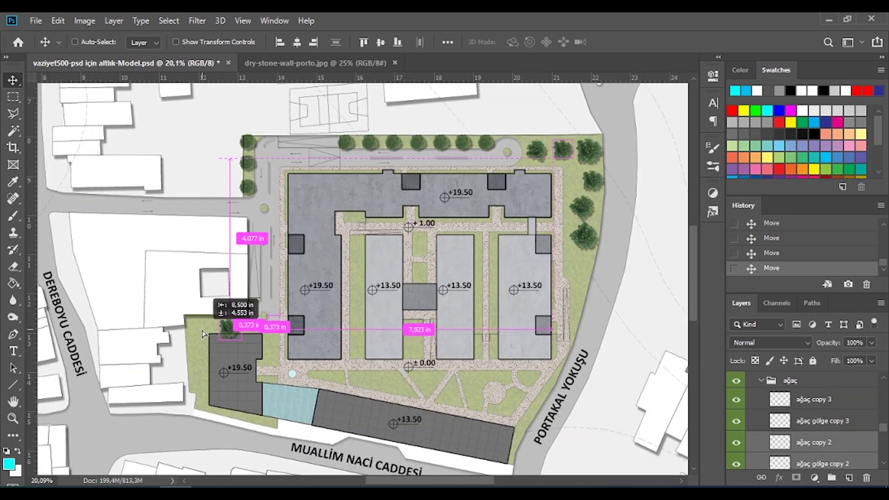
pyautogui.scroll(4, 202, 334)
pyautogui.moveTo(202, 334); pyautogui.dragTo(199, 309)
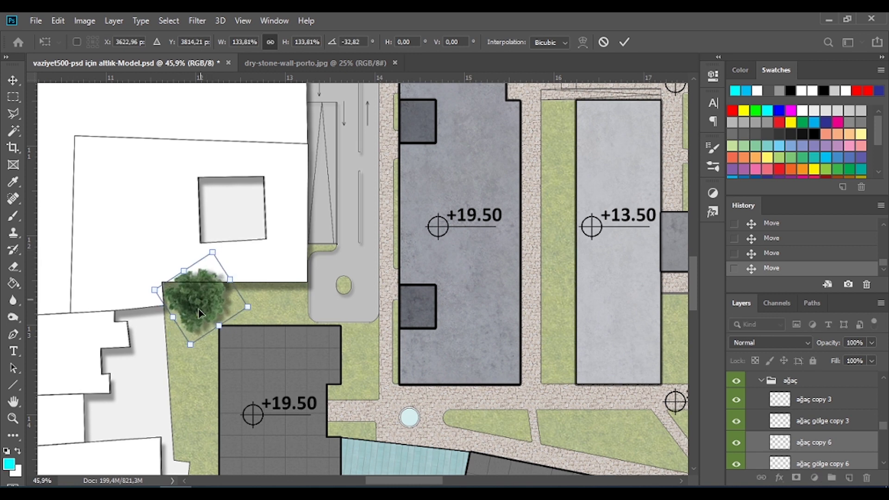
pyautogui.press('Return')
# Step: Select the corner tree's shadow layer and nudge the shadow under the tree
pyautogui.scroll(3, 198, 314)
pyautogui.rightClick(248, 301)
pyautogui.click(259, 338)
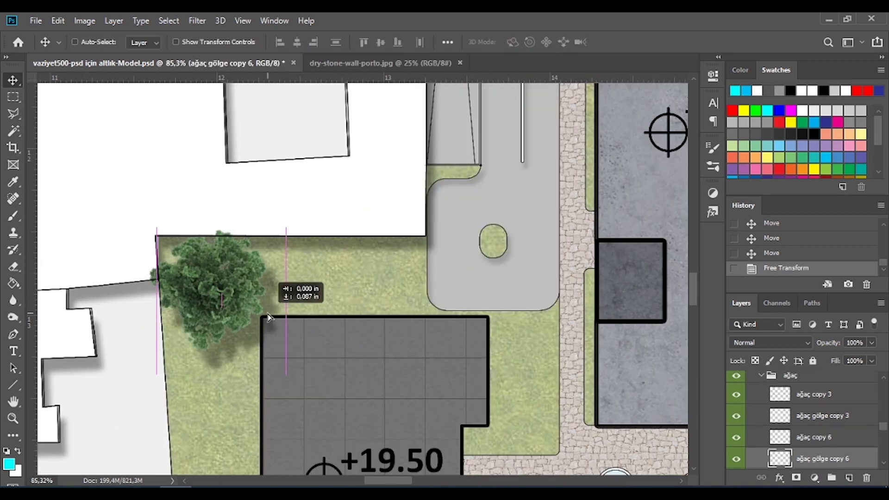
pyautogui.moveTo(259, 324); pyautogui.dragTo(277, 296)
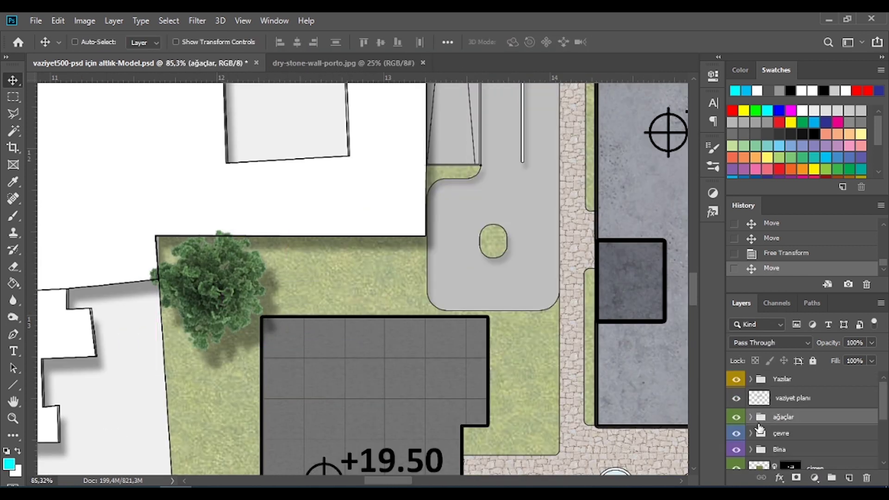
# Step: Move the ağaçlar group below Bina and copy a tree down beside the building
pyautogui.moveTo(760, 428); pyautogui.dragTo(817, 436)
pyautogui.scroll(-2, 315, 319)
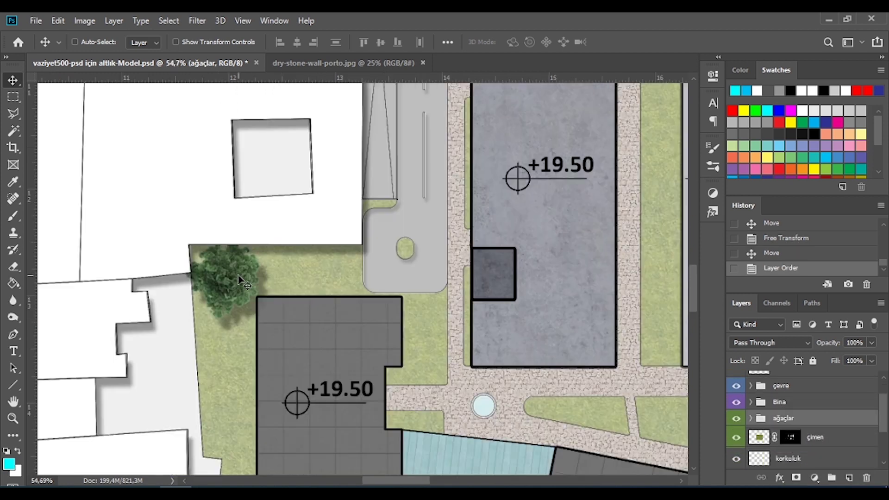
pyautogui.scroll(-2, 223, 278)
pyautogui.moveTo(218, 262); pyautogui.dragTo(213, 343)
pyautogui.hotkey('ctrl', 't')
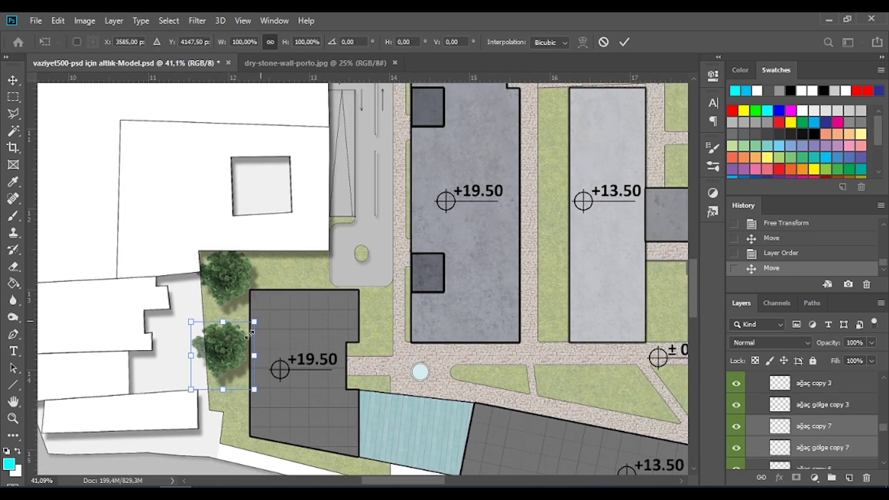
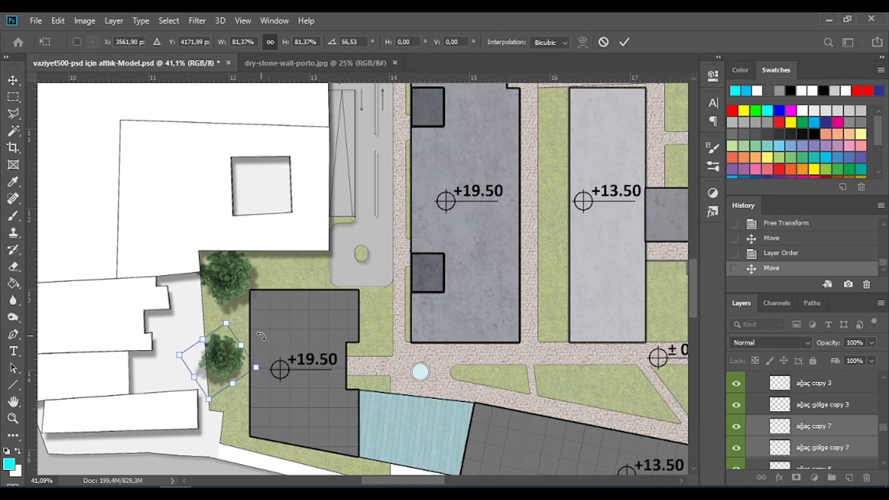
# Step: Commit the tree transform and place a tree beside the building with its shadow beneath it
pyautogui.press('Return')
pyautogui.moveTo(318, 270); pyautogui.dragTo(317, 271)
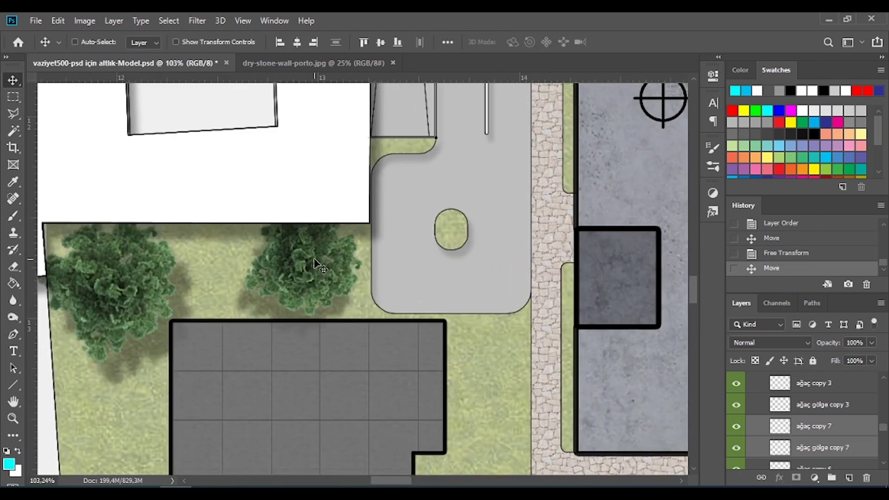
pyautogui.scroll(5, 319, 324)
pyautogui.moveTo(321, 334); pyautogui.dragTo(332, 333)
pyautogui.scroll(-6, 331, 334)
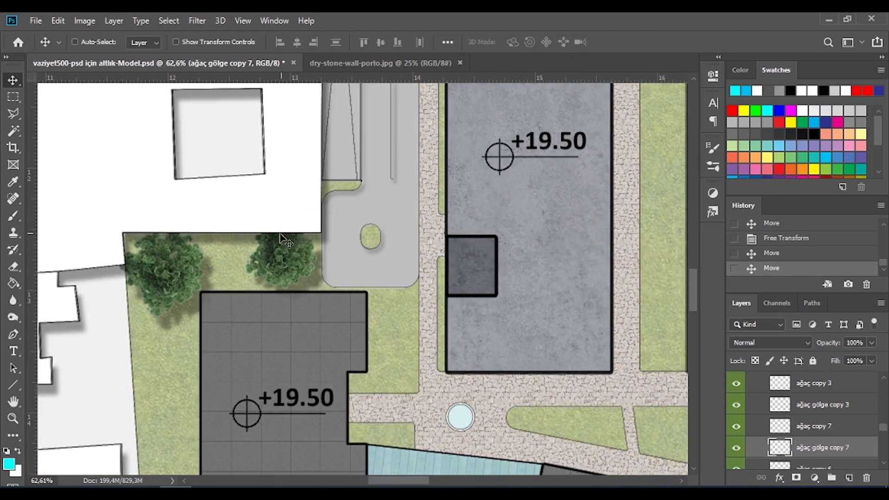
pyautogui.hotkey('alt', '[')
pyautogui.press('Left')
pyautogui.scroll(-3, 555, 313)
pyautogui.scroll(3, 555, 313)
# Step: Move another tree down along the curved road edge, then switch to the Trees folder
pyautogui.moveTo(519, 167); pyautogui.dragTo(523, 289)
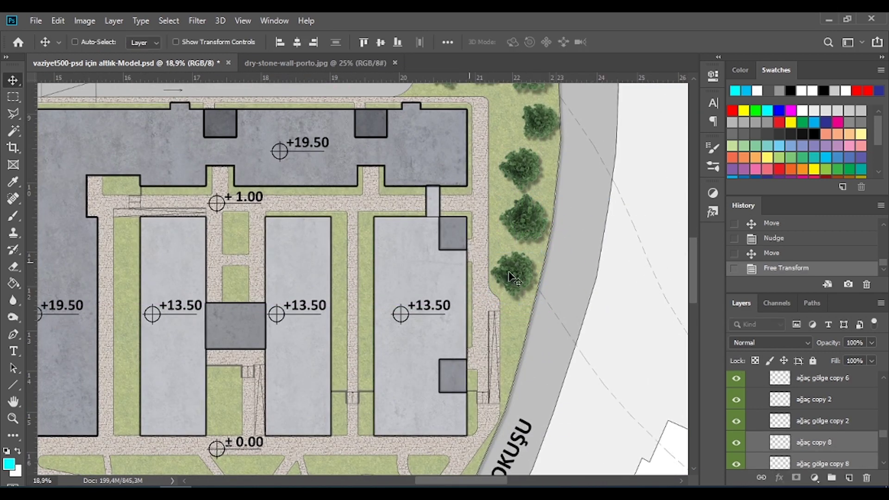
pyautogui.scroll(-3, 513, 278)
pyautogui.scroll(1, 482, 356)
pyautogui.hotkey('alt', 'Tab')
# Step: Place the plant image from the tree plan folder into the central courtyard
pyautogui.click(337, 159)
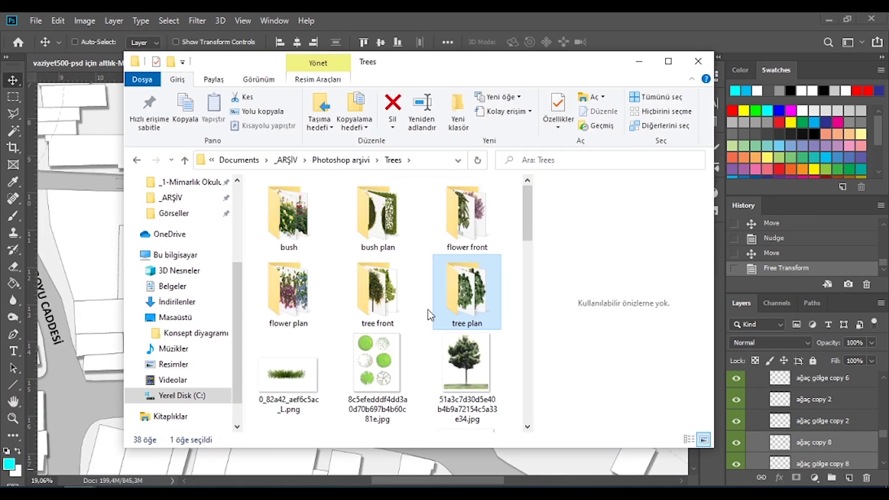
pyautogui.doubleClick(466, 291)
pyautogui.scroll(-2, 431, 315)
pyautogui.moveTo(468, 258); pyautogui.dragTo(324, 277)
pyautogui.press('Return')
pyautogui.moveTo(250, 431); pyautogui.dragTo(419, 286)
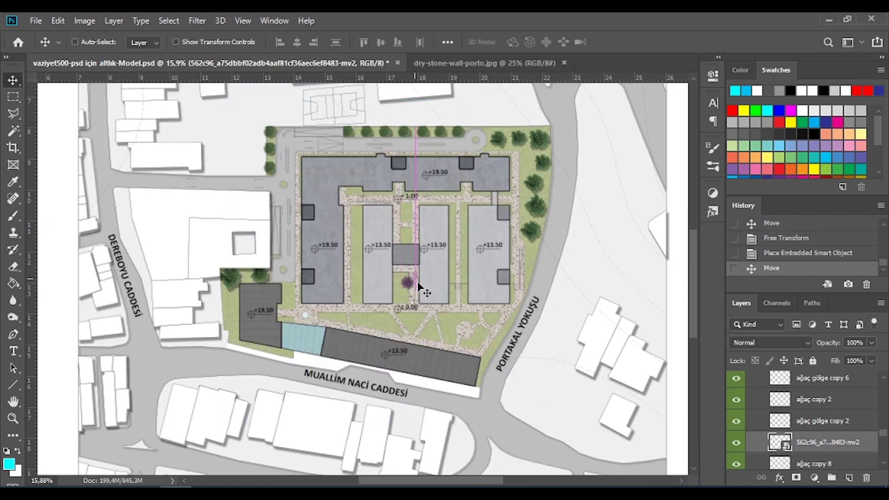
# Step: Rename the plant layer 'çalı', rasterize it and put it in a 'çalı' group without a colour label
pyautogui.scroll(5, 419, 285)
pyautogui.doubleClick(827, 442)
pyautogui.write('çalı')
pyautogui.rightClick(815, 442)
pyautogui.click(621, 242)
pyautogui.moveTo(787, 442)
pyautogui.mouseDown()
pyautogui.moveTo(787, 412)
pyautogui.moveTo(760, 456)
pyautogui.mouseUp()
pyautogui.hotkey('ctrl', 'g')
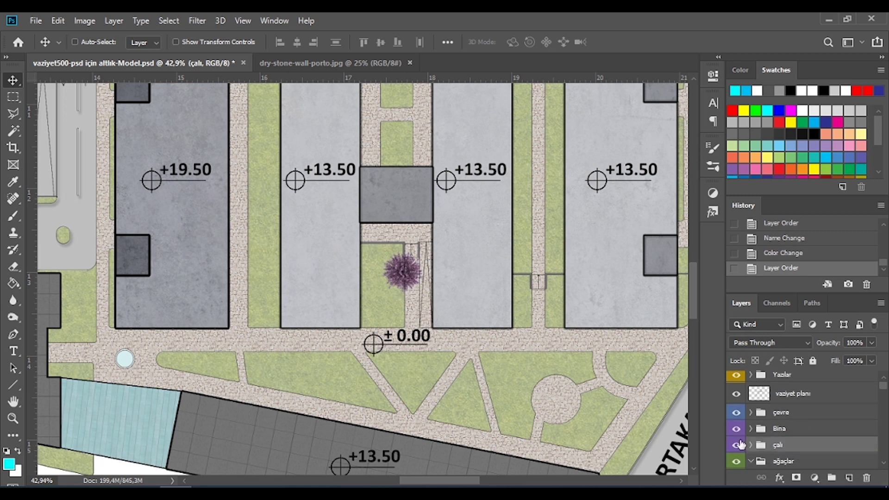
pyautogui.rightClick(736, 440)
pyautogui.click(759, 444)
pyautogui.scroll(2, 405, 275)
pyautogui.rightClick(405, 276)
# Step: Scale the shrub down to a small size and duplicate it
pyautogui.hotkey('ctrl', 't')
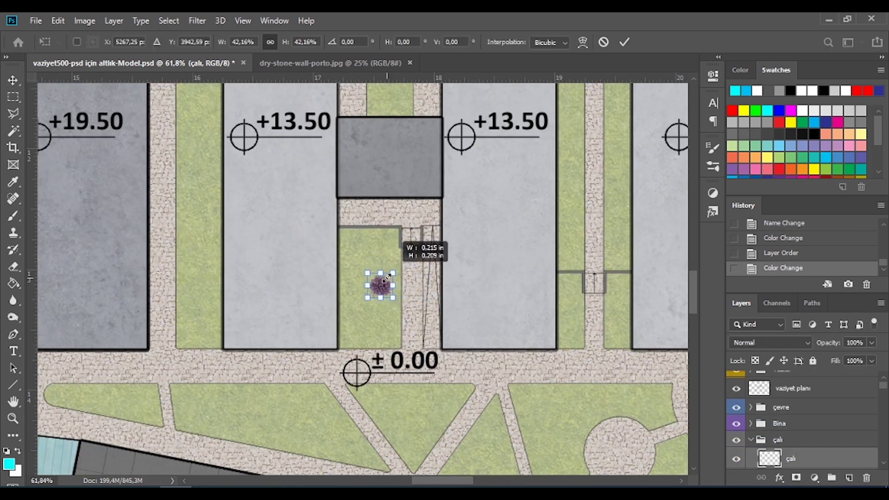
pyautogui.moveTo(387, 278); pyautogui.dragTo(383, 293)
pyautogui.press('Return')
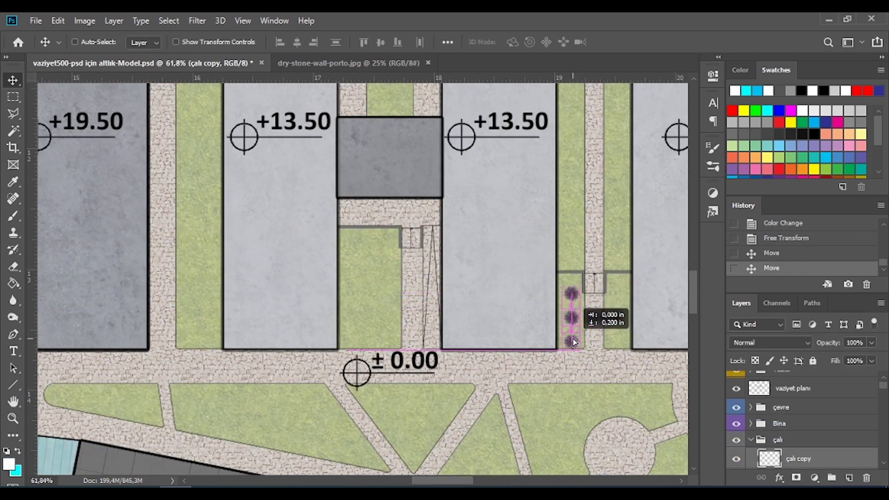
pyautogui.scroll(3, 598, 342)
pyautogui.hotkey('alt', 'Right')
pyautogui.scroll(-3, 514, 353)
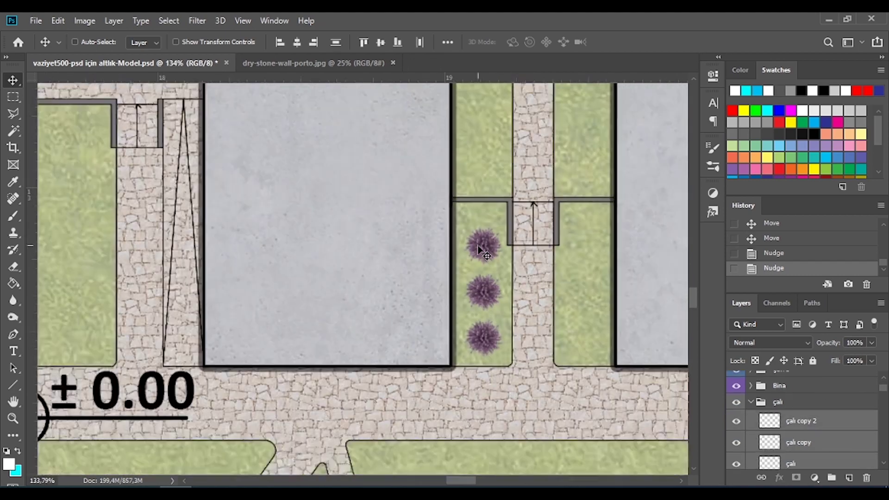
# Step: Place shrub copies in a column of three and copy the column into the next lawn strip
pyautogui.moveTo(531, 207); pyautogui.dragTo(351, 194)
pyautogui.scroll(-2, 352, 195)
pyautogui.moveTo(401, 226); pyautogui.dragTo(509, 227)
pyautogui.scroll(-2, 470, 323)
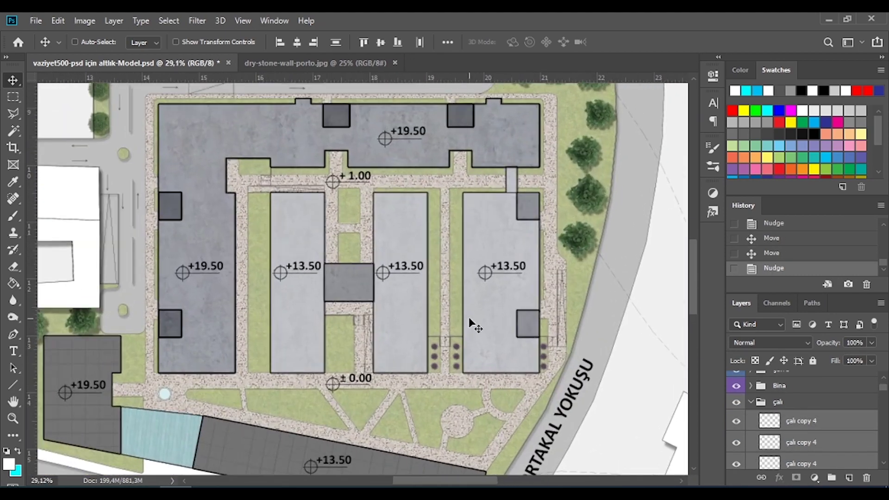
pyautogui.scroll(3, 575, 368)
pyautogui.scroll(-1, 576, 367)
pyautogui.click(57, 440)
# Step: Place a scaled-down red bush image in the courtyard lawn strip
pyautogui.click(466, 252)
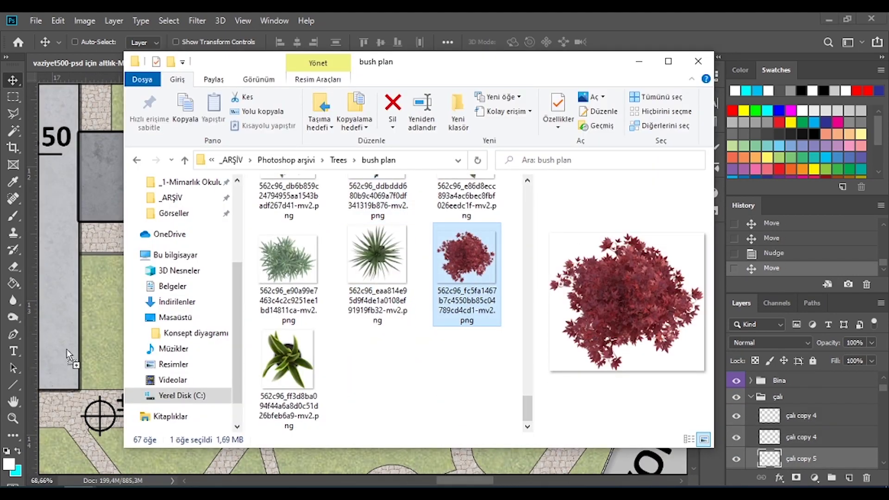
pyautogui.moveTo(466, 252); pyautogui.dragTo(440, 284)
pyautogui.scroll(-3, 441, 284)
pyautogui.moveTo(681, 375)
pyautogui.mouseDown()
pyautogui.moveTo(280, 409)
pyautogui.moveTo(370, 252)
pyautogui.mouseUp()
pyautogui.press('Return')
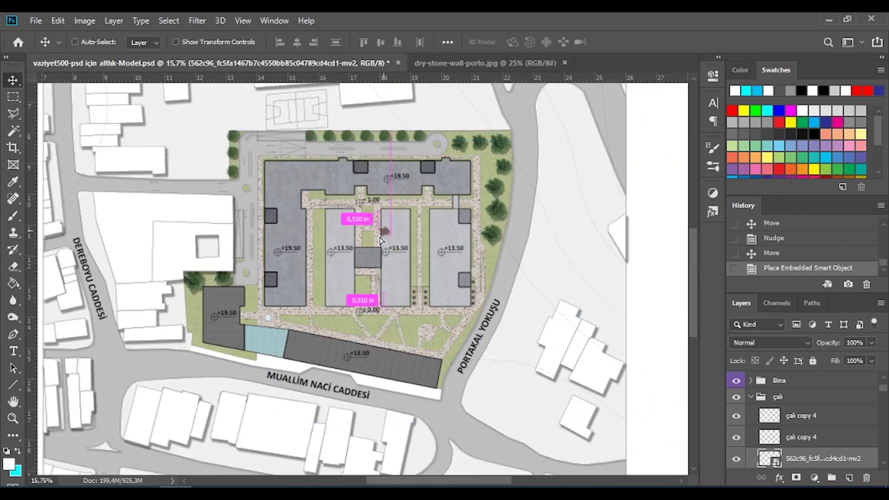
pyautogui.scroll(5, 370, 252)
pyautogui.moveTo(430, 213); pyautogui.dragTo(409, 151)
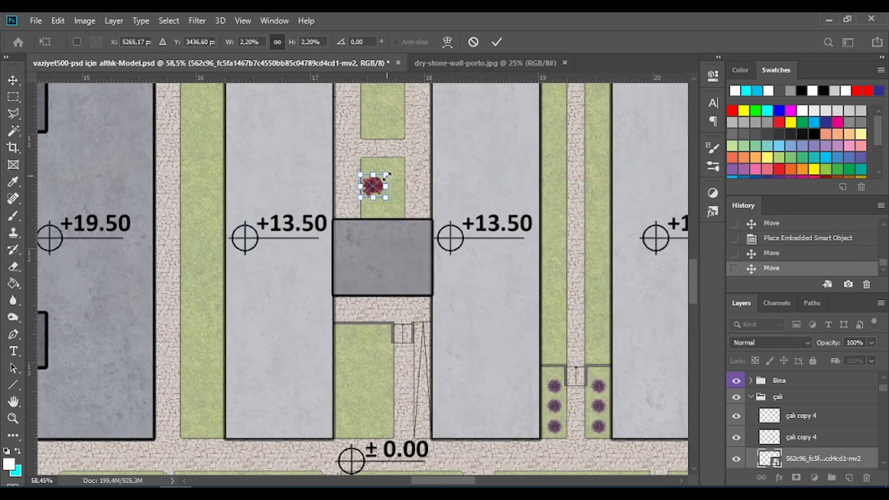
pyautogui.press('Return')
pyautogui.scroll(-3, 387, 176)
pyautogui.scroll(4, 463, 234)
pyautogui.moveTo(463, 234); pyautogui.dragTo(444, 171)
# Step: Add the dark round bush image onto the strip between the buildings
pyautogui.hotkey('alt', 'Tab')
pyautogui.scroll(2, 431, 324)
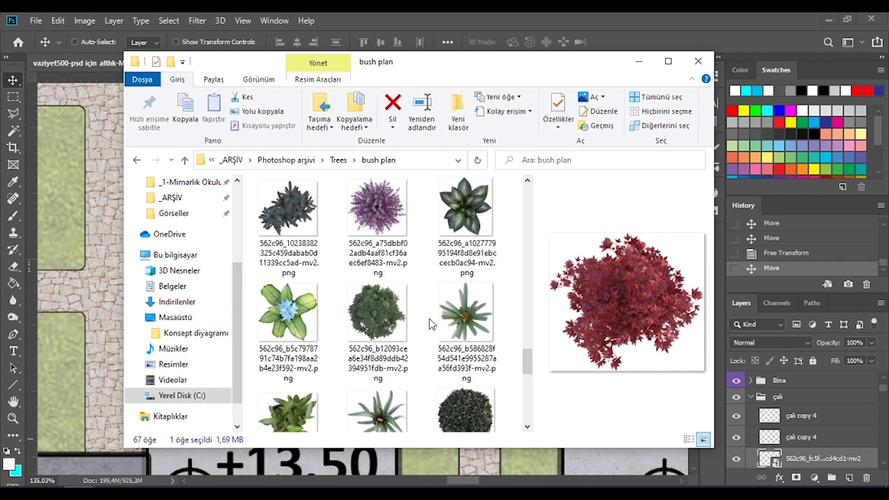
pyautogui.scroll(3, 431, 324)
pyautogui.click(380, 213)
pyautogui.click(382, 319)
pyautogui.scroll(2, 384, 314)
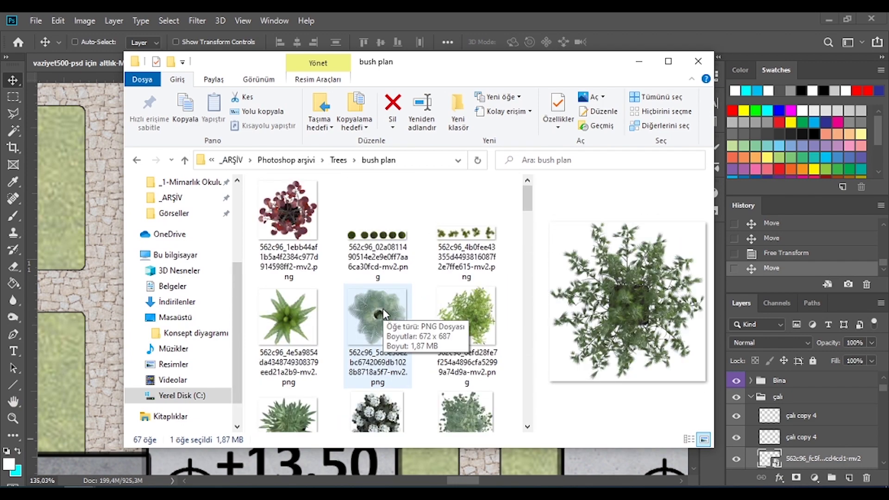
pyautogui.scroll(-2, 383, 314)
pyautogui.click(462, 217)
pyautogui.moveTo(463, 218); pyautogui.dragTo(467, 247)
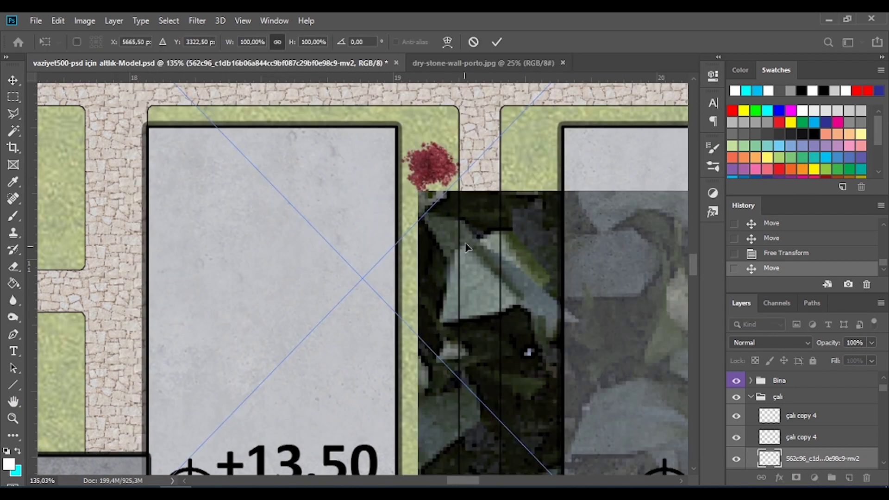
pyautogui.scroll(-5, 466, 248)
pyautogui.moveTo(307, 95); pyautogui.dragTo(463, 255)
pyautogui.press('Return')
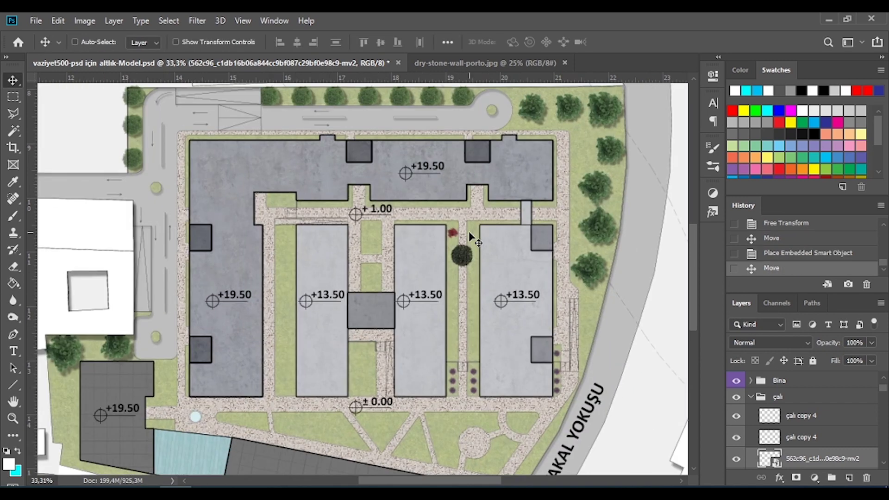
# Step: Rename the dark bush layer 'çalı2', rasterize it, and place copies down the strip
pyautogui.scroll(5, 471, 238)
pyautogui.write('çalı2')
pyautogui.moveTo(815, 458); pyautogui.dragTo(809, 408)
pyautogui.rightClick(815, 415)
pyautogui.click(754, 347)
pyautogui.hotkey('ctrl', 't')
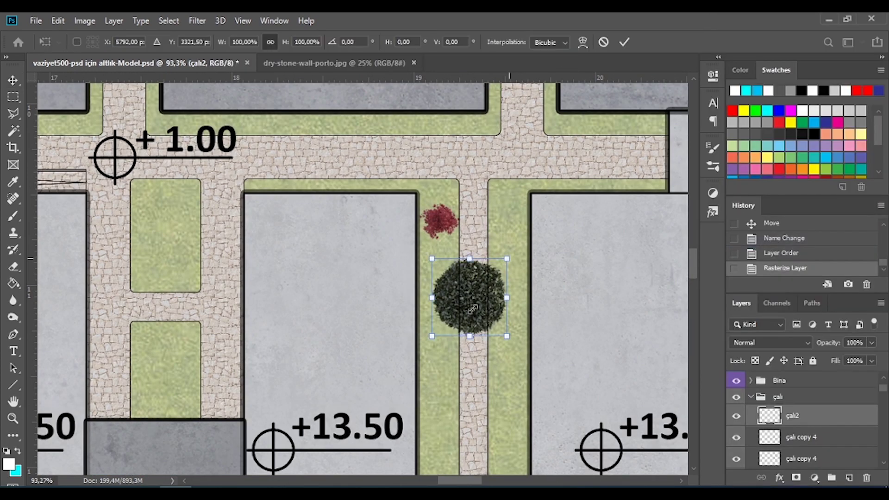
pyautogui.press('Return')
pyautogui.moveTo(445, 322)
pyautogui.mouseDown()
pyautogui.moveTo(439, 262)
pyautogui.moveTo(443, 315)
pyautogui.mouseUp()
pyautogui.hotkey('ctrl', 't')
pyautogui.press('Return')
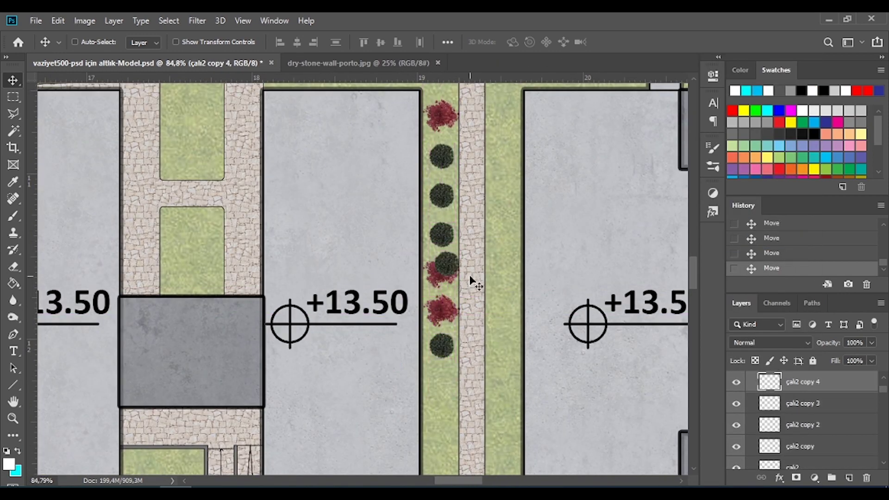
pyautogui.hotkey('ctrl', 'z')
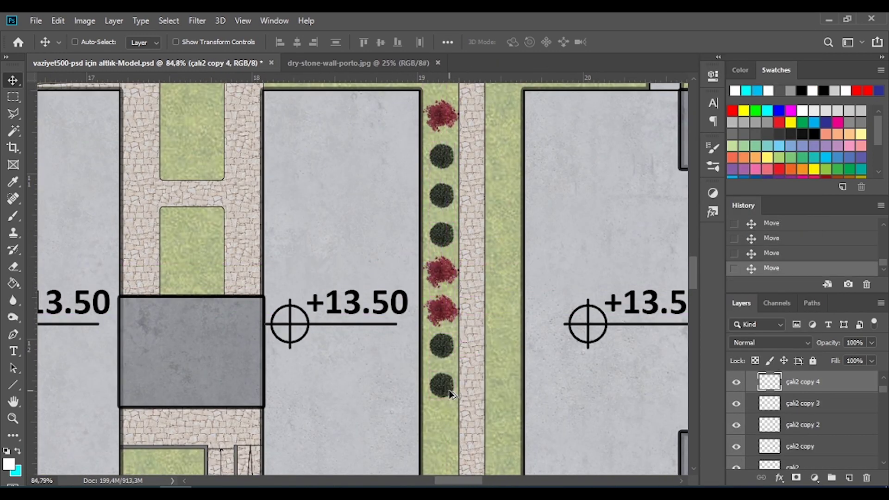
# Step: Copy the bush column, flipped, into the neighbouring lawn strip
pyautogui.scroll(-2, 461, 310)
pyautogui.scroll(-2, 451, 216)
pyautogui.scroll(-5, 452, 216)
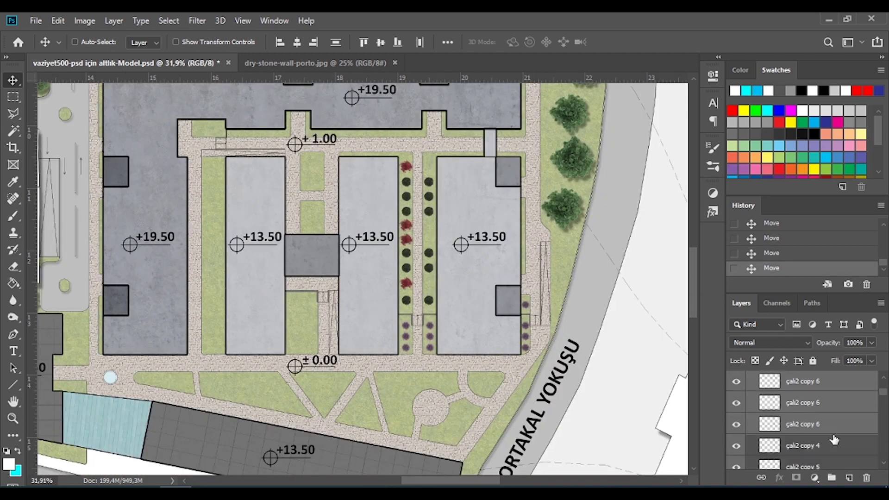
pyautogui.moveTo(830, 440); pyautogui.dragTo(793, 423)
pyautogui.scroll(5, 435, 240)
pyautogui.moveTo(405, 245); pyautogui.dragTo(445, 245)
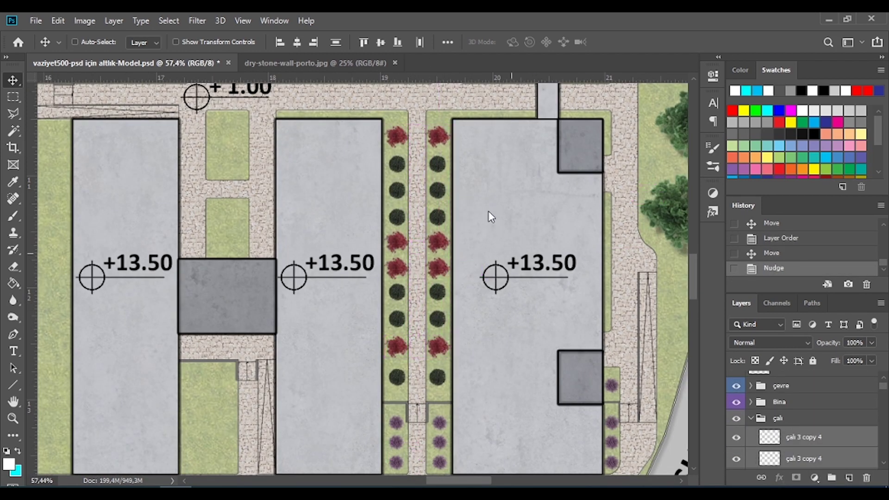
pyautogui.press('Return')
# Step: Rotate the lower red bushes in the strips
pyautogui.scroll(3, 445, 129)
pyautogui.hotkey('ctrl', 't')
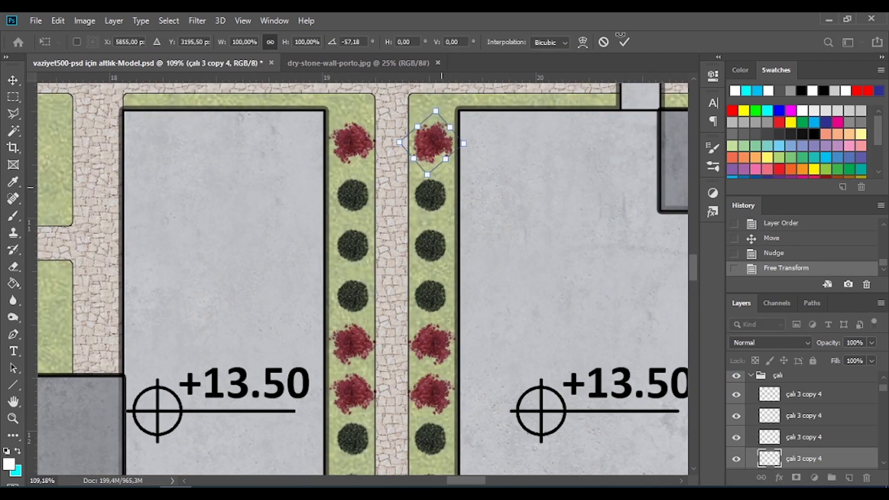
pyautogui.press('Return')
pyautogui.scroll(-1, 456, 343)
pyautogui.press('Return')
pyautogui.rightClick(356, 303)
pyautogui.click(370, 321)
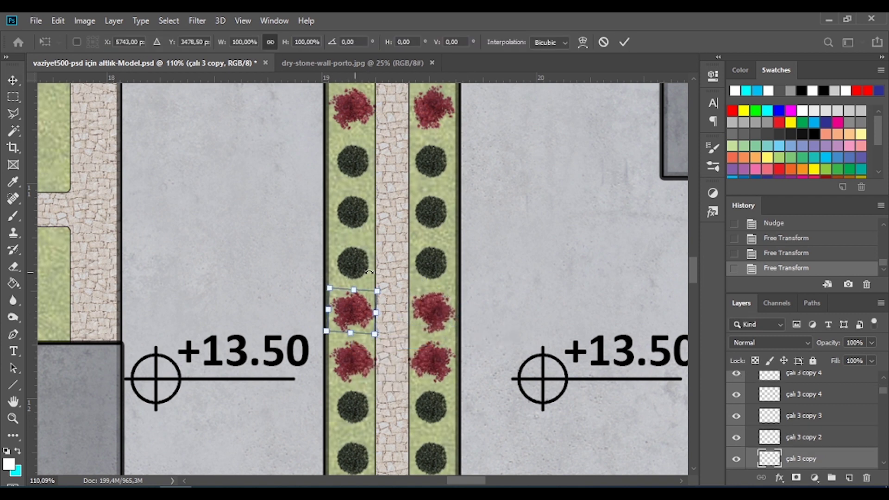
pyautogui.rightClick(423, 355)
pyautogui.click(444, 370)
pyautogui.hotkey('ctrl', 't')
pyautogui.press('Return')
# Step: Rotate the right-hand red bush and collapse the çalı group
pyautogui.scroll(-3, 427, 278)
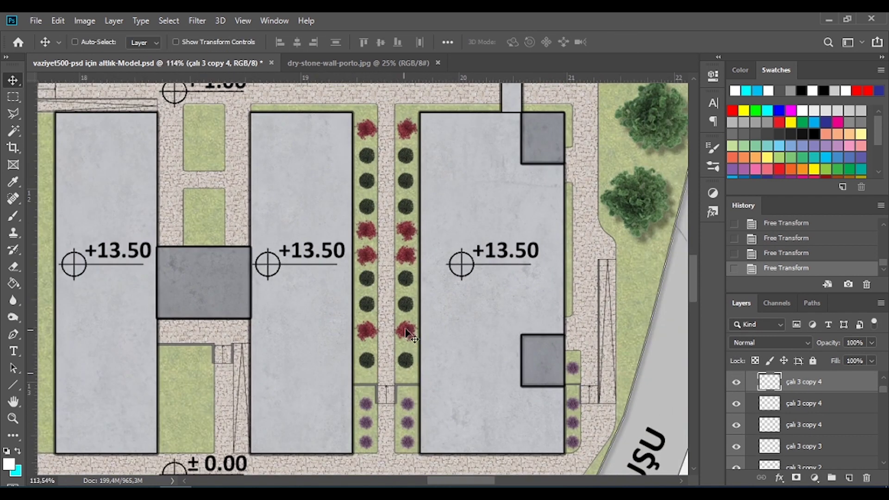
pyautogui.scroll(3, 428, 279)
pyautogui.click(427, 279)
pyautogui.hotkey('ctrl', 't')
pyautogui.rightClick(421, 304)
pyautogui.press('Escape')
pyautogui.click(415, 306)
pyautogui.hotkey('ctrl', 't')
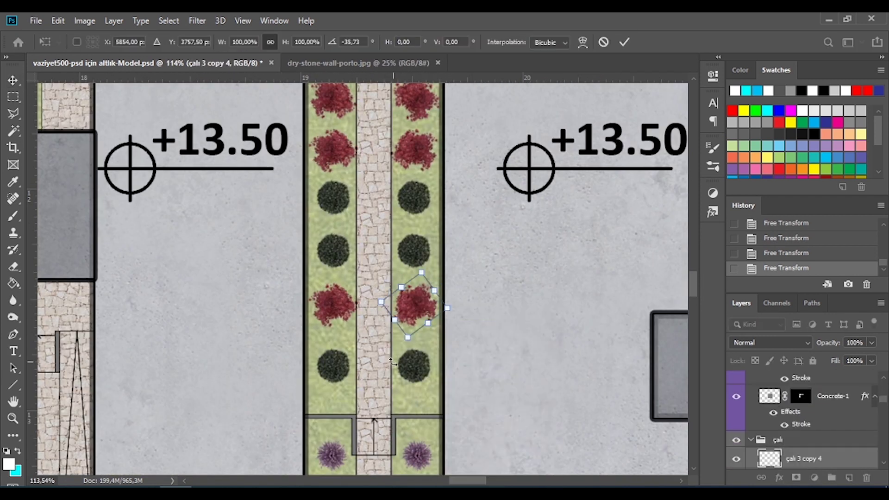
pyautogui.press('Return')
pyautogui.scroll(-5, 418, 258)
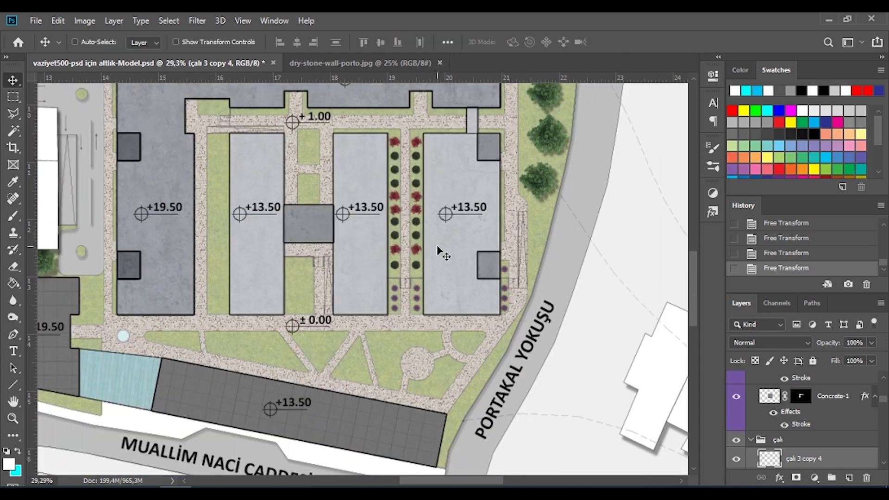
pyautogui.click(778, 440)
pyautogui.click(751, 440)
# Step: Copy a tree from the ağaçlar group into the lower-left courtyard
pyautogui.click(784, 456)
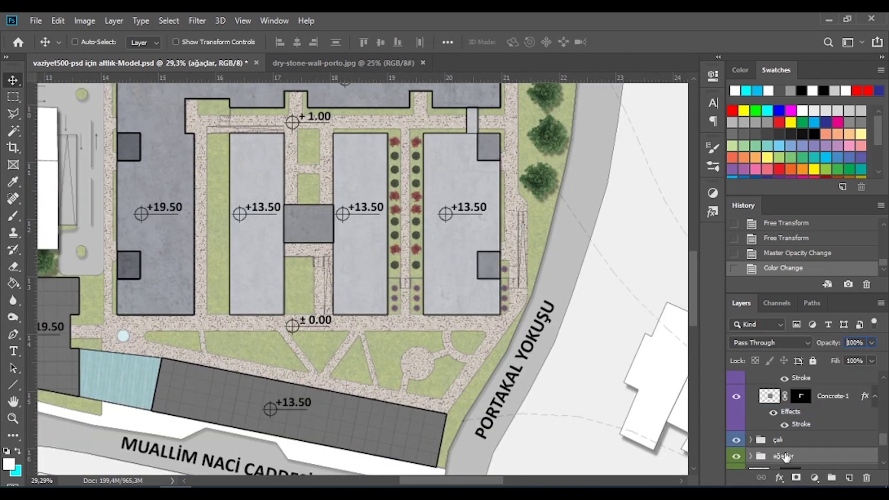
pyautogui.scroll(-3, 432, 439)
pyautogui.moveTo(456, 368); pyautogui.dragTo(326, 374)
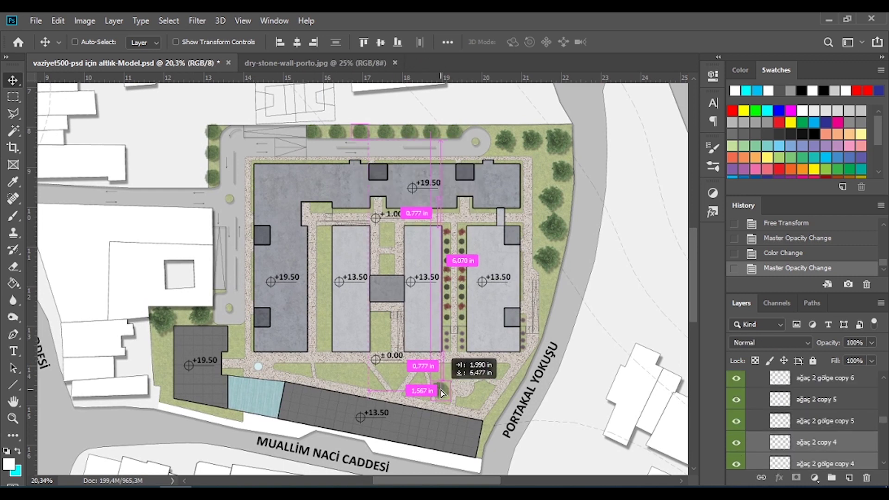
pyautogui.moveTo(435, 370); pyautogui.dragTo(422, 393)
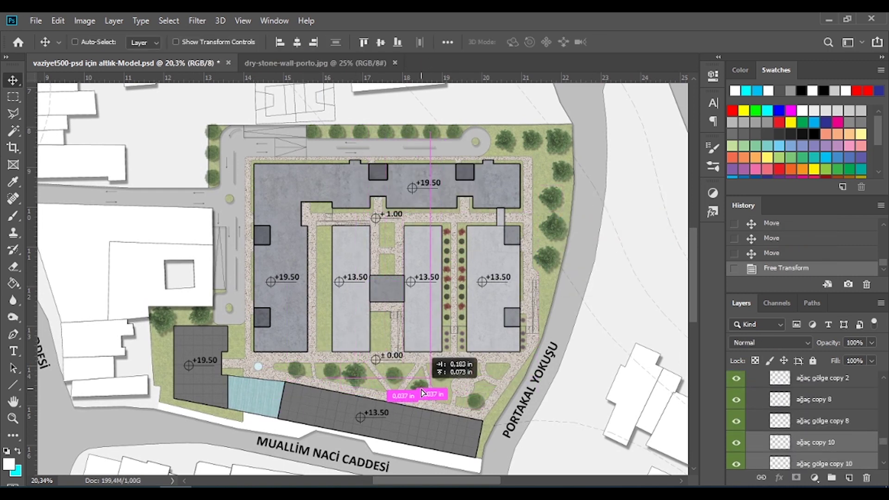
# Step: Copy a tree into the middle green strip, resize it and align it in place
pyautogui.moveTo(497, 372)
pyautogui.mouseDown()
pyautogui.moveTo(519, 373)
pyautogui.moveTo(320, 223)
pyautogui.mouseUp()
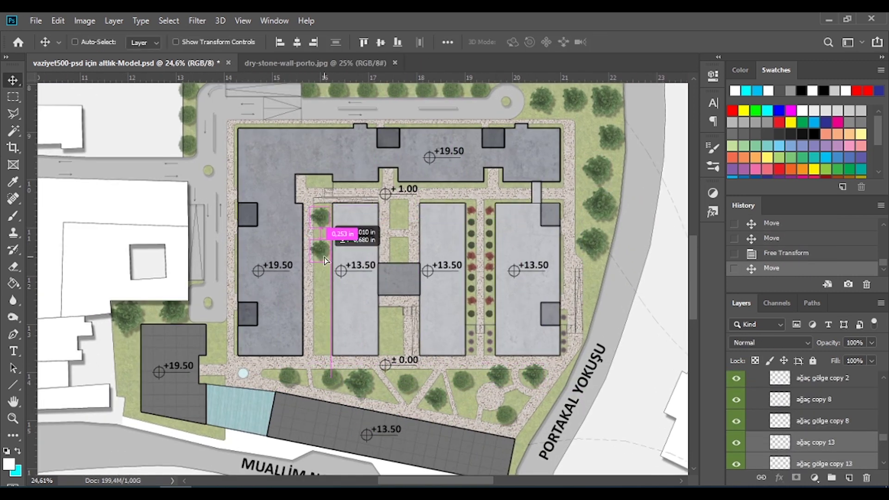
pyautogui.hotkey('ctrl', 't')
pyautogui.scroll(3, 319, 227)
pyautogui.press('Return')
pyautogui.moveTo(324, 271)
pyautogui.mouseDown()
pyautogui.moveTo(337, 287)
pyautogui.moveTo(357, 188)
pyautogui.moveTo(376, 405)
pyautogui.mouseUp()
pyautogui.scroll(3, 341, 294)
pyautogui.press('Down')
pyautogui.scroll(-2, 350, 306)
pyautogui.scroll(-3, 378, 281)
# Step: Set the roof layer 'çatı' to 70% opacity
pyautogui.rightClick(373, 258)
pyautogui.click(417, 290)
pyautogui.scroll(-3, 376, 406)
pyautogui.scroll(2, 376, 405)
pyautogui.rightClick(412, 364)
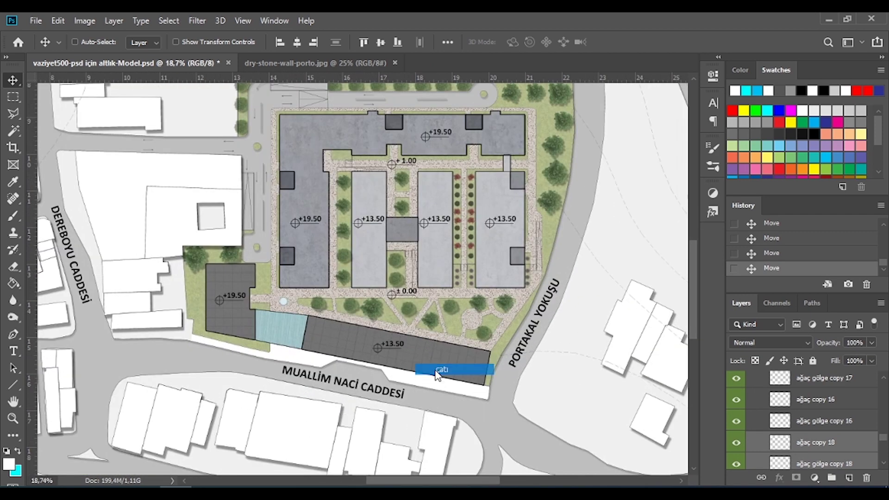
pyautogui.click(444, 369)
pyautogui.moveTo(828, 342); pyautogui.dragTo(809, 344)
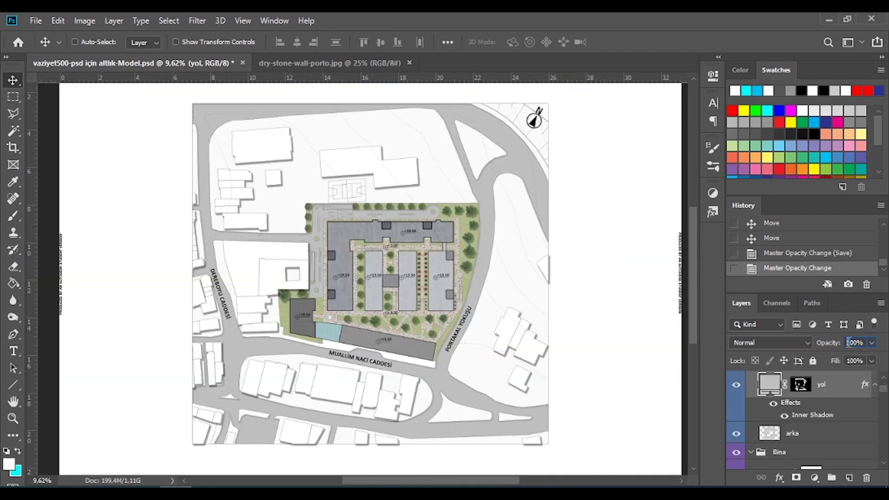
# Step: Change the yol road fill to a new colour
pyautogui.doubleClick(765, 388)
pyautogui.click(501, 256)
pyautogui.click(782, 236)
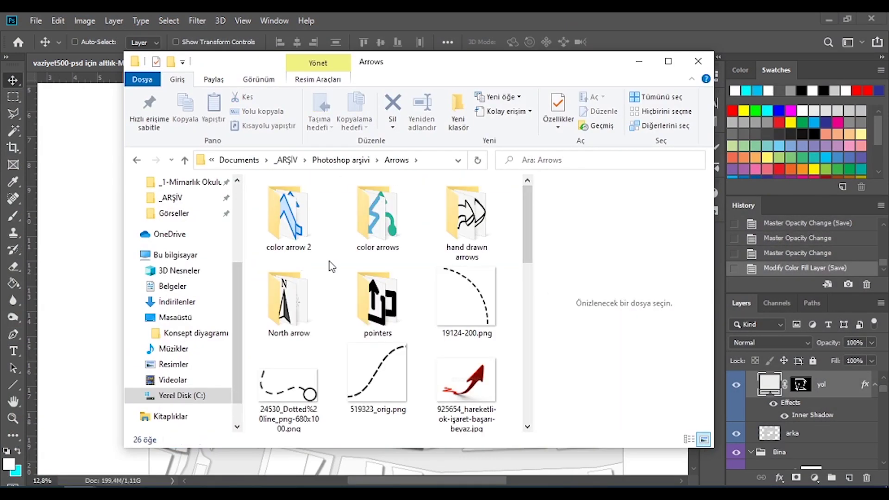
# Step: Bring the up-arrow PNG into the plan and place it at a building entrance
pyautogui.doubleClick(377, 296)
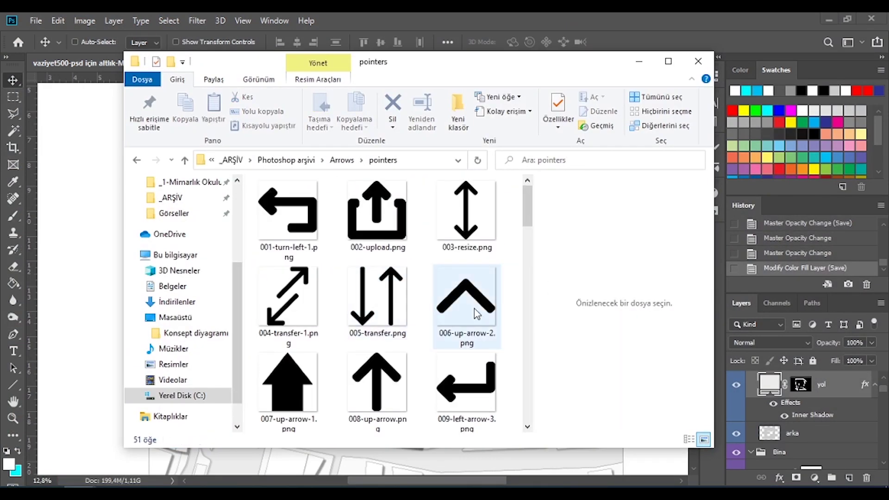
pyautogui.moveTo(288, 377)
pyautogui.mouseDown()
pyautogui.moveTo(262, 383)
pyautogui.moveTo(347, 278)
pyautogui.moveTo(365, 341)
pyautogui.mouseUp()
pyautogui.scroll(5, 311, 352)
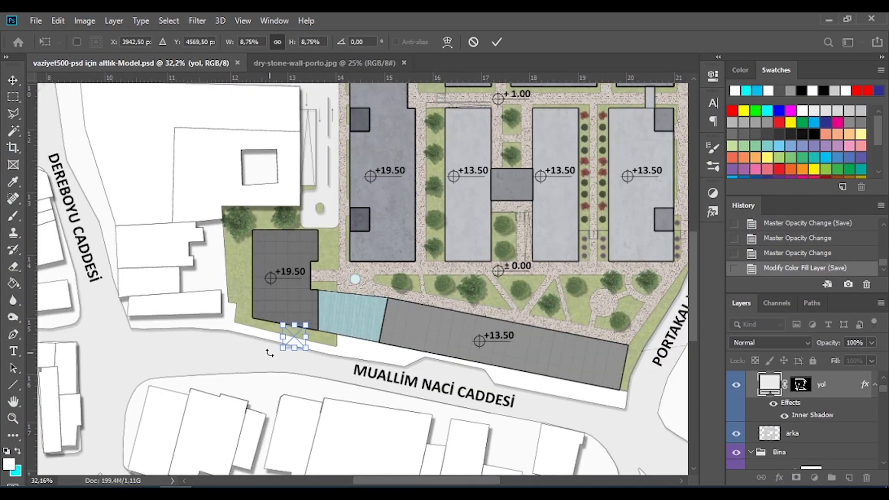
pyautogui.scroll(-3, 313, 331)
pyautogui.moveTo(306, 334); pyautogui.dragTo(564, 224)
pyautogui.scroll(3, 564, 224)
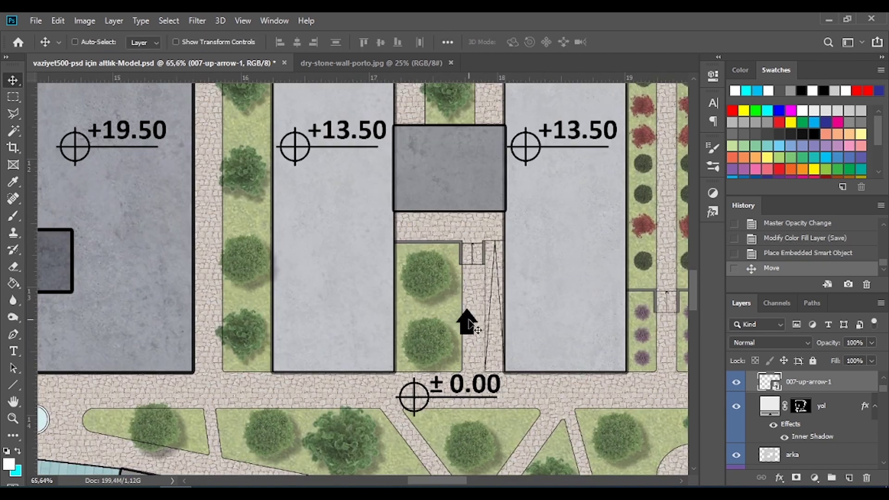
pyautogui.scroll(2, 468, 324)
pyautogui.moveTo(447, 252); pyautogui.dragTo(451, 254)
pyautogui.press('Return')
# Step: Put the arrow layer in a new red-labelled group named 'giriş okları'
pyautogui.click(832, 477)
pyautogui.write('giris ok')
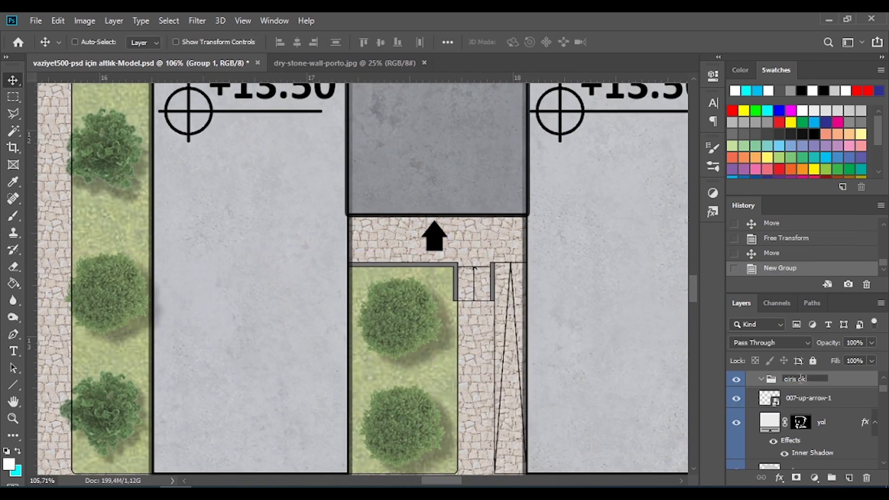
pyautogui.doubleClick(787, 378)
pyautogui.write('giriş okları')
pyautogui.moveTo(808, 398); pyautogui.dragTo(787, 416)
pyautogui.click(751, 433)
# Step: Place an arrow copy at the central entrance and nudge it into line
pyautogui.scroll(-2, 453, 242)
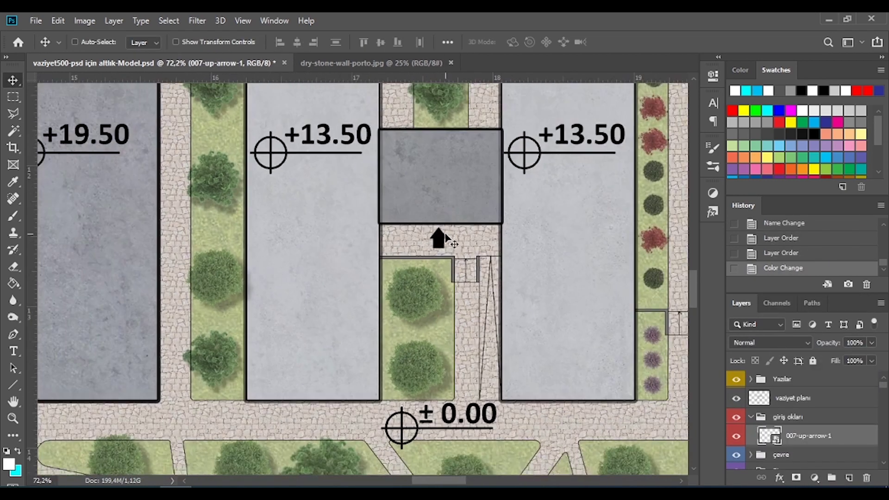
pyautogui.scroll(-2, 453, 242)
pyautogui.moveTo(412, 237)
pyautogui.mouseDown()
pyautogui.moveTo(467, 252)
pyautogui.moveTo(353, 136)
pyautogui.mouseUp()
pyautogui.press('Return')
pyautogui.press('Down')
# Step: Rotate an arrow copy a quarter turn and move it to the west entrance
pyautogui.scroll(1, 412, 240)
pyautogui.scroll(-1, 466, 253)
pyautogui.scroll(-2, 458, 265)
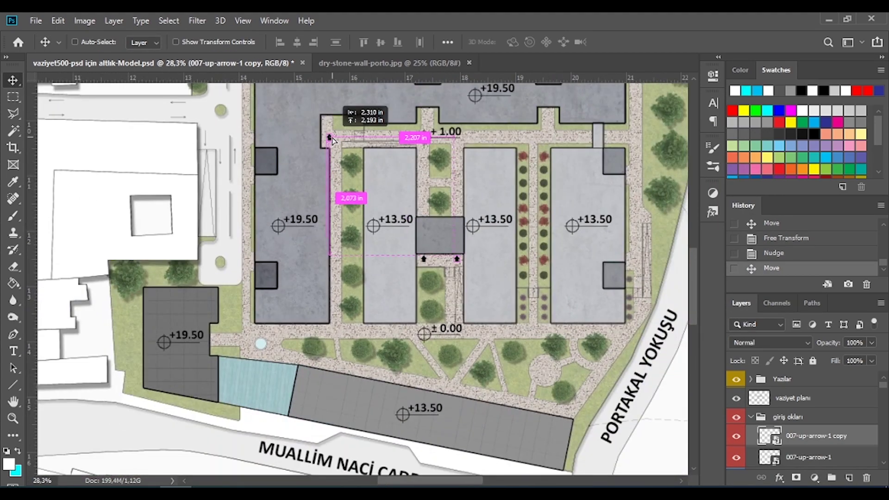
pyautogui.scroll(3, 313, 122)
pyautogui.hotkey('ctrl', 't')
pyautogui.rightClick(353, 283)
pyautogui.click(420, 407)
pyautogui.press('Return')
pyautogui.moveTo(281, 209); pyautogui.dragTo(180, 253)
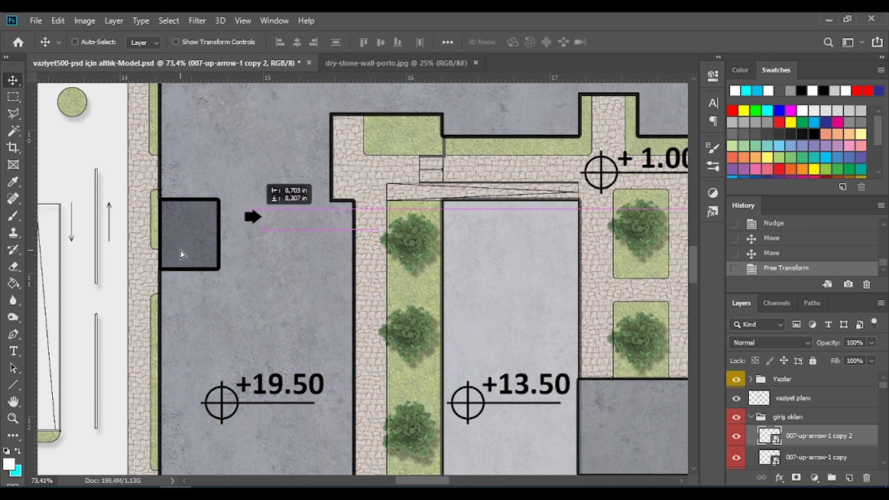
# Step: Copy the arrow to a second west entrance and to the east side
pyautogui.scroll(-2, 157, 291)
pyautogui.scroll(2, 387, 239)
pyautogui.keyDown('alt'); pyautogui.moveTo(284, 222); pyautogui.dragTo(292, 407); pyautogui.keyUp('alt')
pyautogui.scroll(-2, 292, 408)
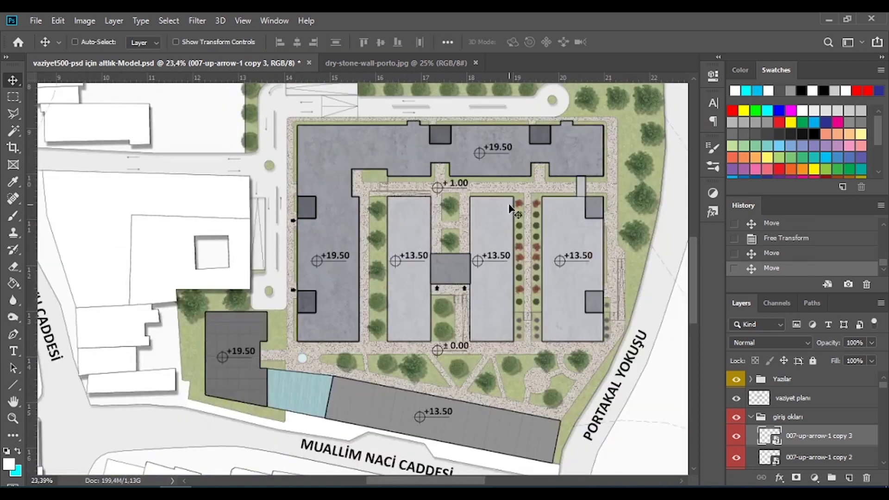
pyautogui.moveTo(288, 306)
pyautogui.keyDown('alt'); pyautogui.mouseDown()
pyautogui.moveTo(657, 312)
pyautogui.moveTo(558, 270)
pyautogui.mouseUp(); pyautogui.keyUp('alt')
pyautogui.scroll(5, 658, 312)
# Step: Rotate an arrow copy to point left and place it at its entrance
pyautogui.hotkey('ctrl', 't')
pyautogui.rightClick(613, 305)
pyautogui.click(657, 458)
pyautogui.scroll(-3, 557, 271)
pyautogui.rightClick(410, 330)
pyautogui.click(430, 334)
pyautogui.scroll(2, 416, 333)
pyautogui.scroll(-2, 417, 333)
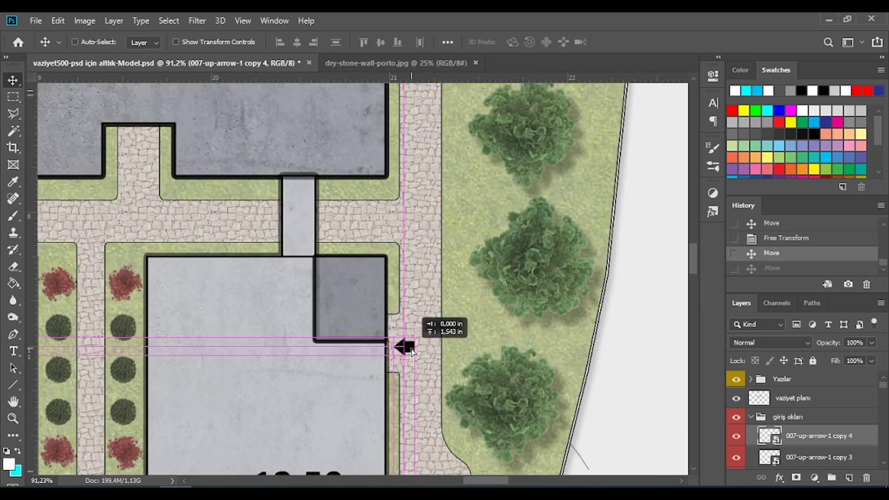
pyautogui.moveTo(407, 348); pyautogui.dragTo(165, 222)
# Step: Rotate another arrow to point up and position it at its entrance
pyautogui.rightClick(171, 229)
pyautogui.click(232, 331)
pyautogui.press('Return')
pyautogui.moveTo(301, 311)
pyautogui.mouseDown()
pyautogui.moveTo(50, 264)
pyautogui.moveTo(81, 257)
pyautogui.mouseUp()
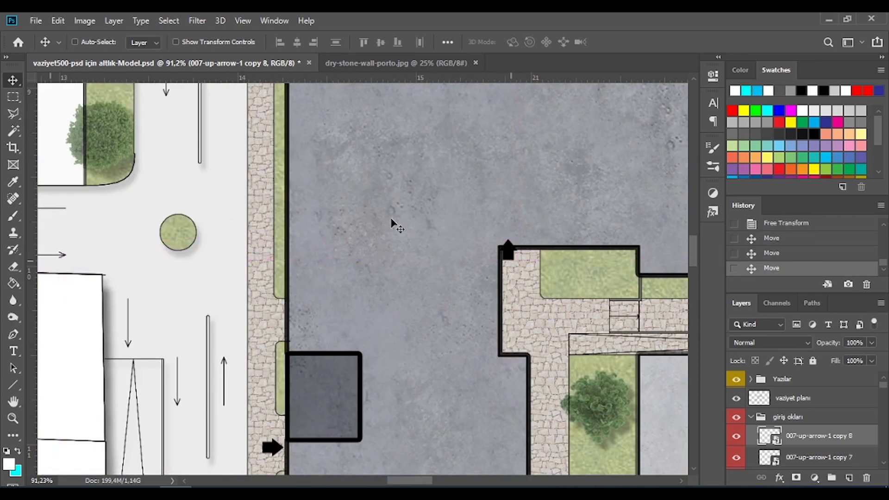
pyautogui.scroll(-3, 392, 224)
pyautogui.scroll(4, 464, 235)
pyautogui.press('Return')
pyautogui.scroll(2, 456, 236)
pyautogui.moveTo(453, 239)
pyautogui.mouseDown()
pyautogui.moveTo(444, 243)
pyautogui.moveTo(579, 234)
pyautogui.mouseUp()
pyautogui.scroll(-2, 288, 198)
pyautogui.scroll(-5, 288, 198)
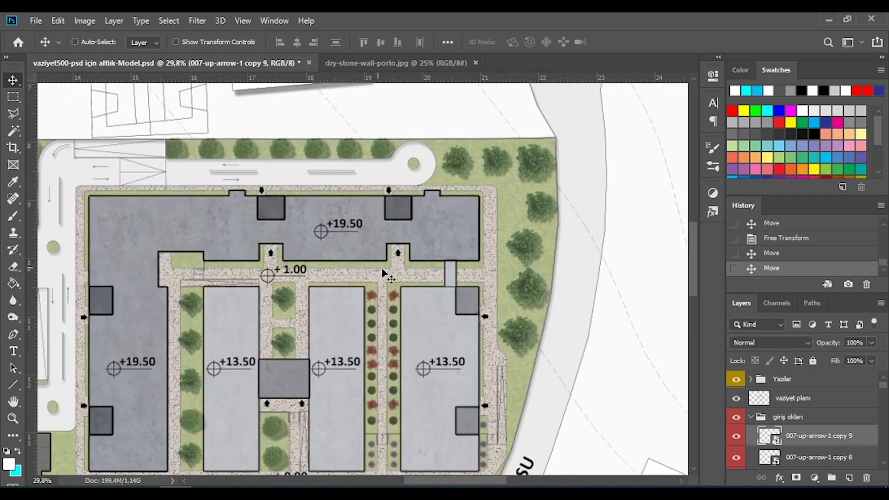
pyautogui.scroll(3, 287, 199)
# Step: Create a new layer group named GİRİŞ YAZILARI for the entrance labels
pyautogui.press('t')
pyautogui.click(750, 419)
pyautogui.hotkey('ctrl', 'g')
pyautogui.doubleClick(785, 416)
pyautogui.write('GİRİŞ YAZILARI')
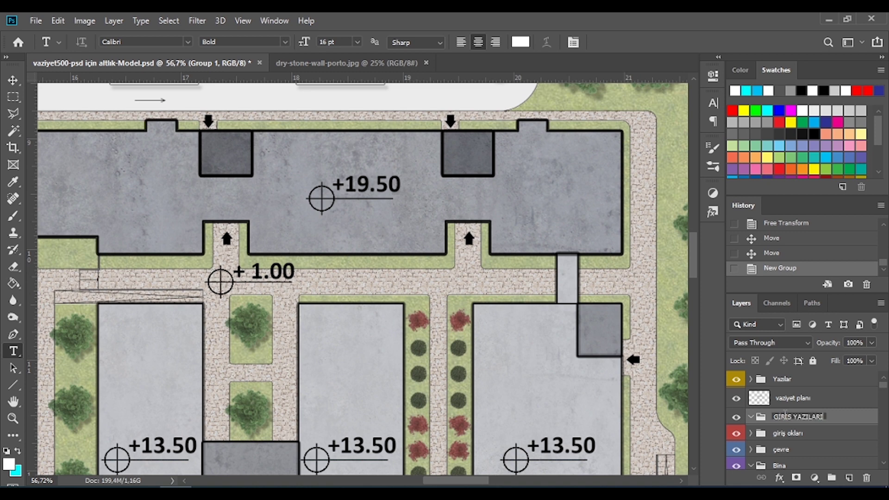
# Step: Add a 10 pt KONUT GİRİŞİ label near an entrance
pyautogui.moveTo(456, 278); pyautogui.dragTo(551, 319)
pyautogui.write('KONUT')
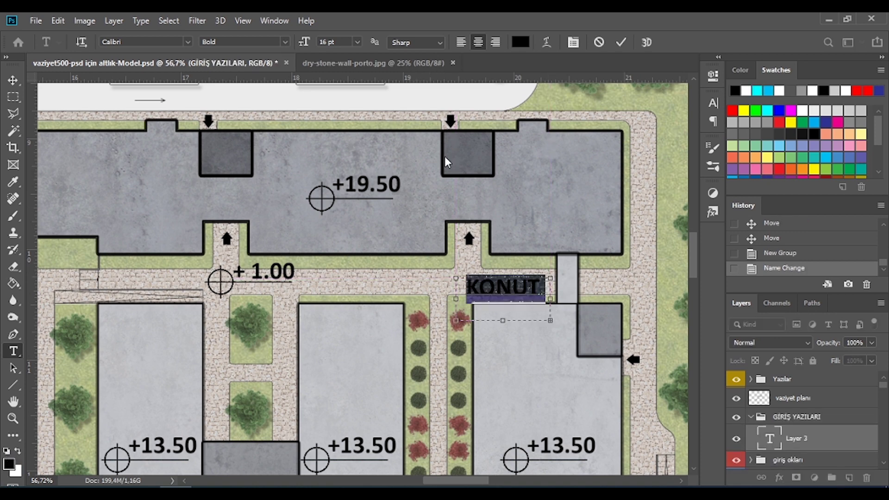
pyautogui.click(357, 41)
pyautogui.click(341, 117)
pyautogui.write('GİRİŞİ')
pyautogui.click(620, 42)
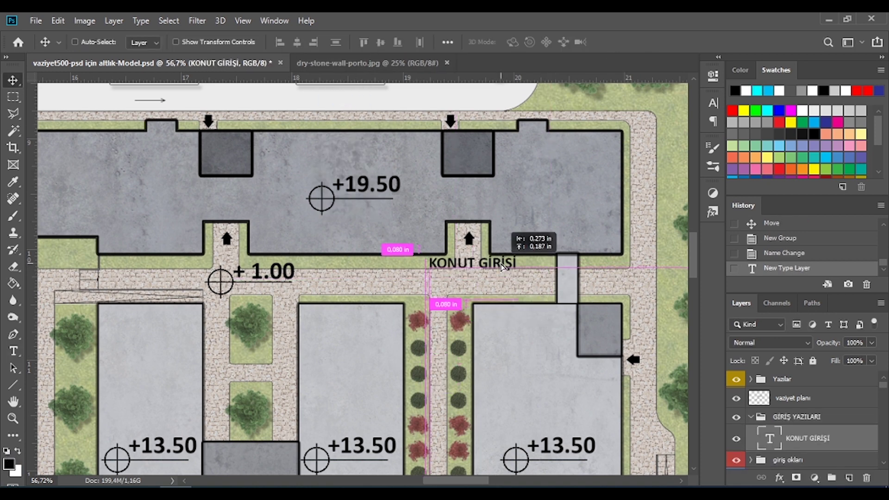
# Step: Copy the label to the other north entrance and move the +1.00 level label clear of it
pyautogui.moveTo(487, 131)
pyautogui.mouseDown()
pyautogui.moveTo(481, 113)
pyautogui.moveTo(256, 114)
pyautogui.mouseUp()
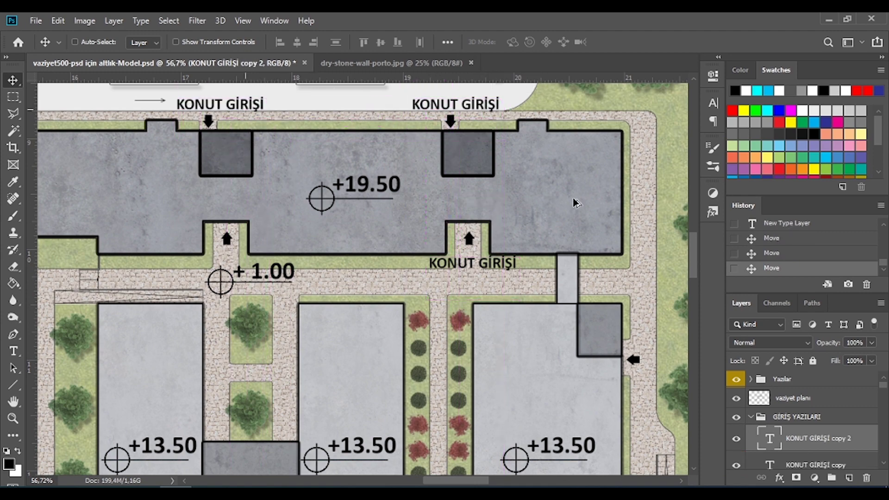
pyautogui.scroll(-3, 575, 203)
pyautogui.scroll(2, 463, 222)
pyautogui.moveTo(647, 260); pyautogui.dragTo(490, 261)
pyautogui.scroll(1, 490, 256)
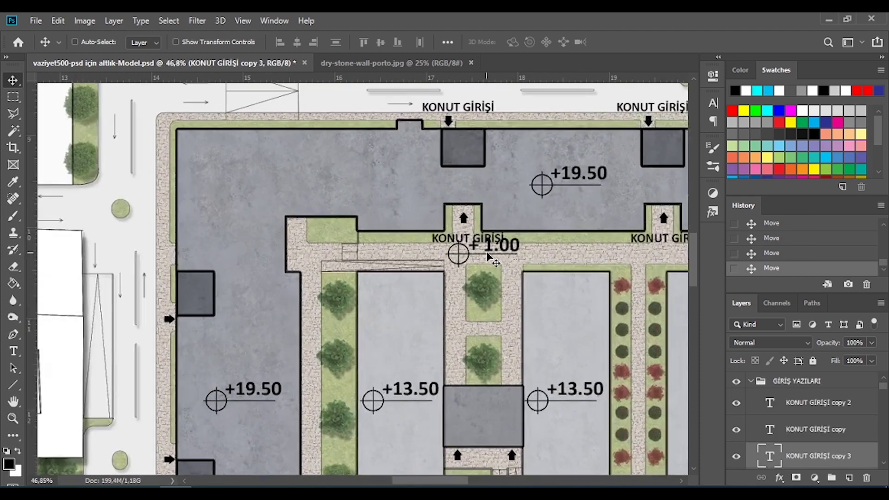
pyautogui.keyDown('ctrl'); pyautogui.click(490, 257); pyautogui.keyUp('ctrl')
pyautogui.scroll(5, 490, 258)
pyautogui.moveTo(597, 268); pyautogui.dragTo(780, 258)
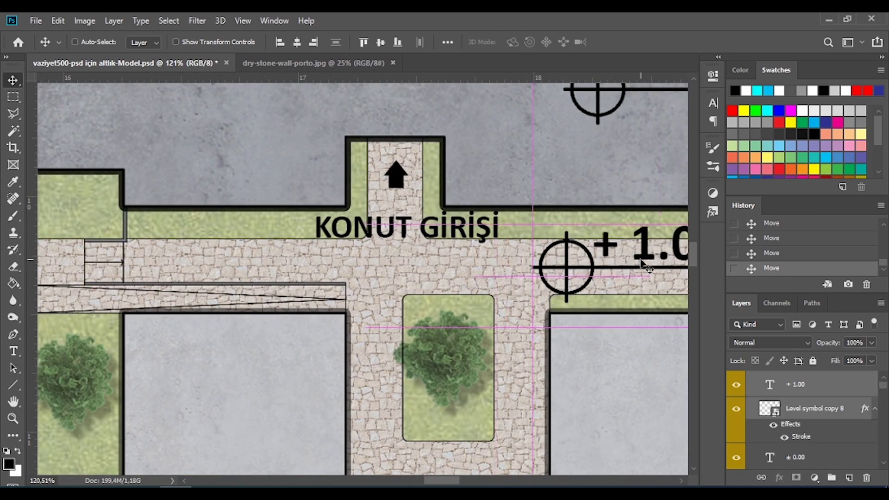
pyautogui.scroll(-5, 398, 216)
# Step: Move a KONUT GİRİŞİ copy to the lower entrance and copy another beside the west arrow
pyautogui.rightClick(422, 228)
pyautogui.click(446, 244)
pyautogui.moveTo(446, 245); pyautogui.dragTo(448, 455)
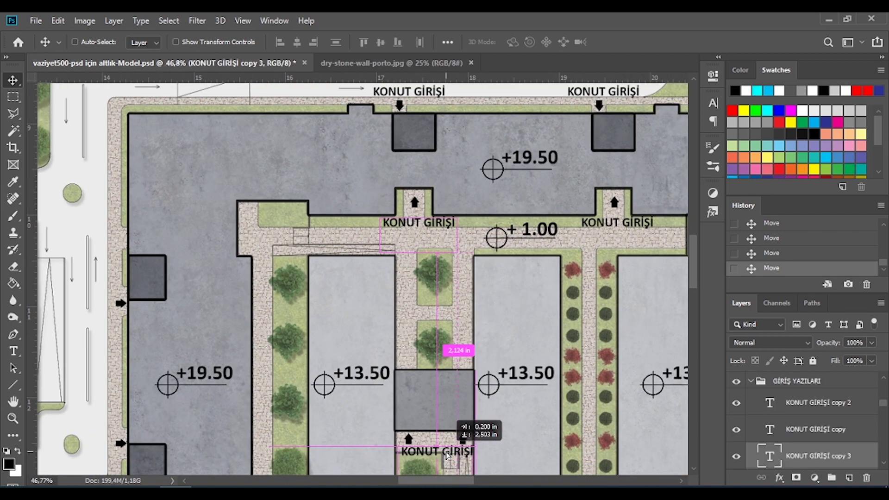
pyautogui.scroll(-3, 528, 240)
pyautogui.moveTo(528, 240); pyautogui.dragTo(296, 315)
pyautogui.scroll(3, 264, 342)
pyautogui.press('t')
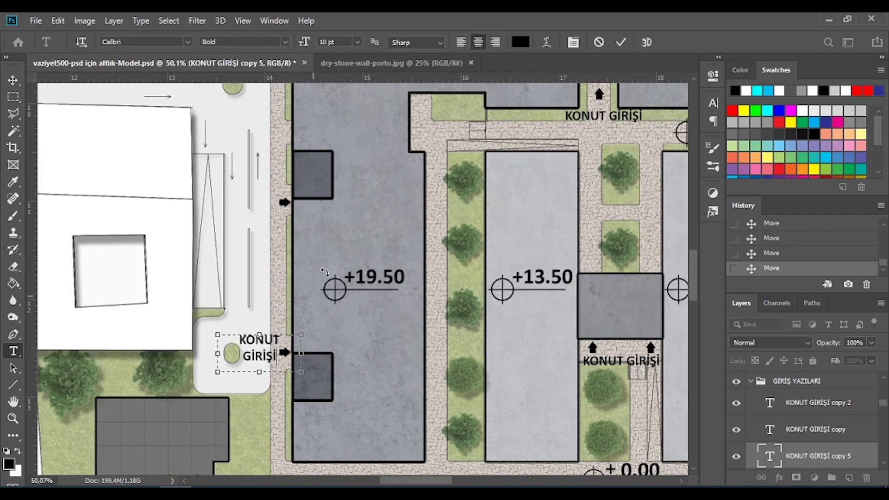
pyautogui.hotkey('ctrl', 'Return')
pyautogui.press('v')
pyautogui.scroll(3, 273, 366)
pyautogui.moveTo(272, 366); pyautogui.dragTo(268, 355)
# Step: Copy the label to the second west entrance and split it onto two lines
pyautogui.moveTo(279, 119); pyautogui.dragTo(279, 119)
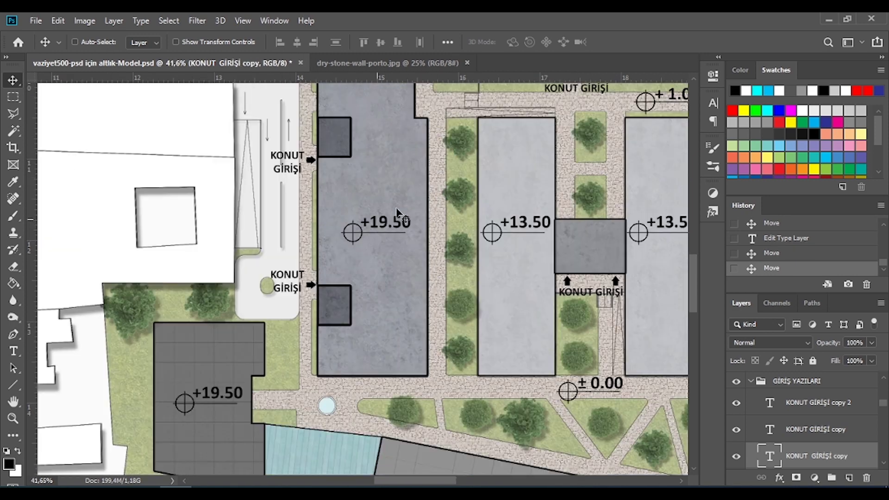
pyautogui.scroll(-4, 185, 278)
pyautogui.moveTo(620, 341); pyautogui.dragTo(623, 343)
pyautogui.hotkey('ctrl', 'z')
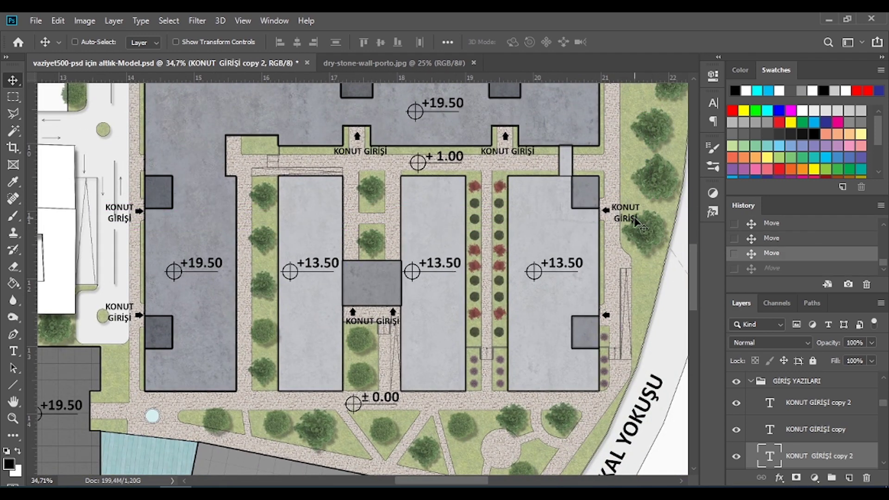
pyautogui.scroll(-2, 632, 326)
pyautogui.scroll(4, 446, 334)
pyautogui.moveTo(441, 228); pyautogui.dragTo(228, 228)
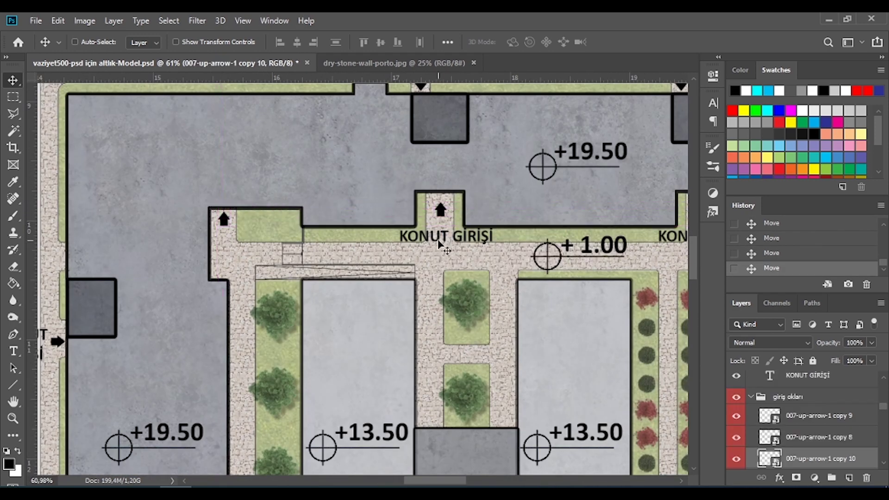
pyautogui.moveTo(439, 237)
pyautogui.mouseDown()
pyautogui.moveTo(241, 237)
pyautogui.moveTo(253, 240)
pyautogui.mouseUp()
pyautogui.doubleClick(252, 238)
pyautogui.press('Return')
pyautogui.hotkey('ctrl', 'Return')
# Step: Place left-pointing arrow copies along the path beside the long left building
pyautogui.scroll(-3, 376, 181)
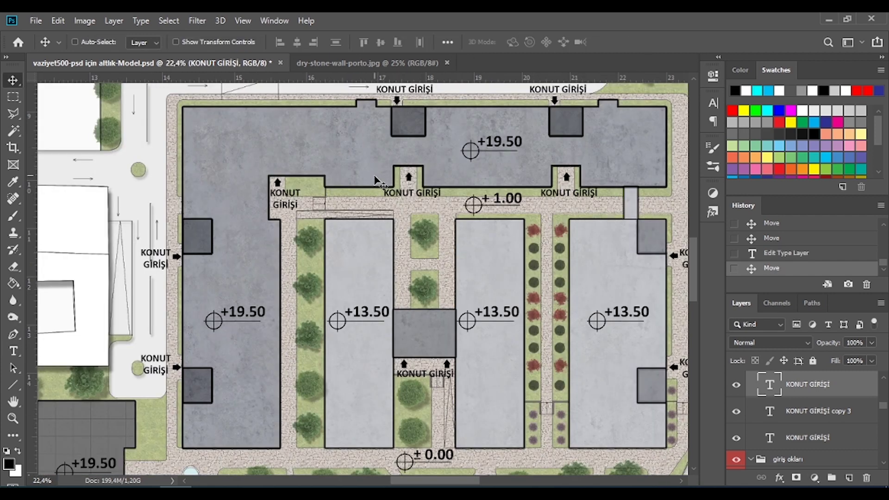
pyautogui.scroll(-1, 376, 180)
pyautogui.scroll(2, 367, 224)
pyautogui.moveTo(382, 229); pyautogui.dragTo(343, 228)
pyautogui.scroll(1, 342, 228)
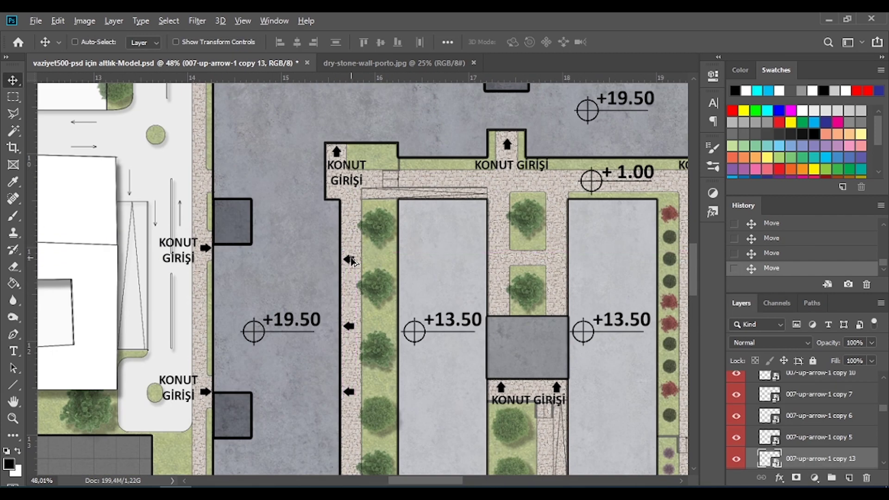
pyautogui.moveTo(353, 375); pyautogui.dragTo(353, 445)
pyautogui.scroll(-2, 353, 445)
# Step: Copy a KONUT GİRİŞİ label beside the path arrows and retype it as TİCARET GİRİŞİ
pyautogui.rightClick(347, 295)
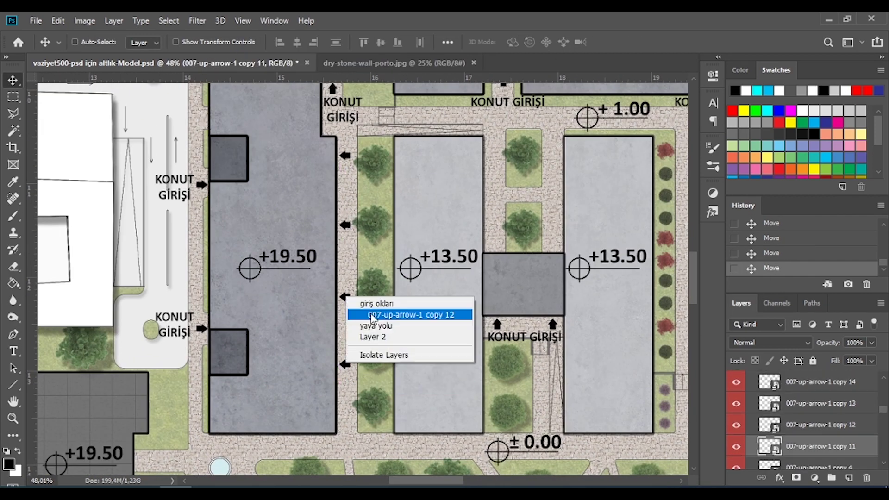
pyautogui.click(407, 312)
pyautogui.rightClick(520, 336)
pyautogui.click(554, 354)
pyautogui.moveTo(524, 338)
pyautogui.keyDown('alt'); pyautogui.mouseDown()
pyautogui.moveTo(380, 338)
pyautogui.moveTo(369, 369)
pyautogui.mouseUp(); pyautogui.keyUp('alt')
pyautogui.doubleClick(375, 333)
pyautogui.write('TİCARET')
pyautogui.press('Escape')
pyautogui.press('v')
# Step: Copy TİCARET GİRİŞİ labels up beside each path arrow and align them
pyautogui.moveTo(375, 292); pyautogui.dragTo(372, 120)
pyautogui.scroll(-2, 422, 292)
pyautogui.keyDown('shift'); pyautogui.click(812, 464); pyautogui.keyUp('shift')
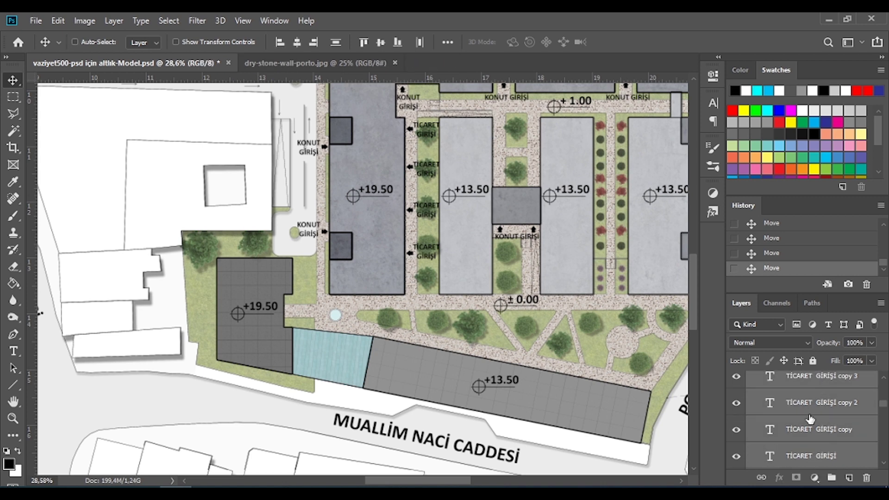
pyautogui.scroll(2, 813, 417)
pyautogui.hotkey('shift', 'Left')
pyautogui.moveTo(448, 197); pyautogui.dragTo(444, 211)
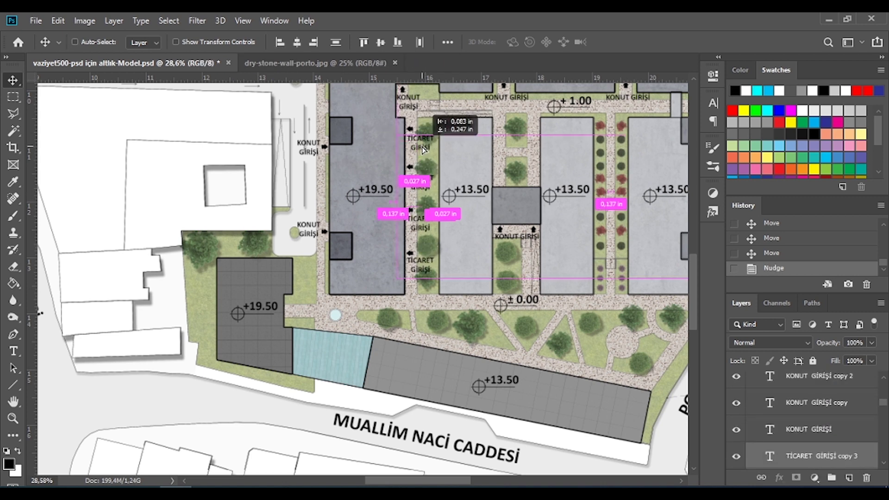
pyautogui.rightClick(420, 272)
pyautogui.click(445, 287)
pyautogui.moveTo(426, 268); pyautogui.dragTo(373, 315)
pyautogui.scroll(1, 373, 314)
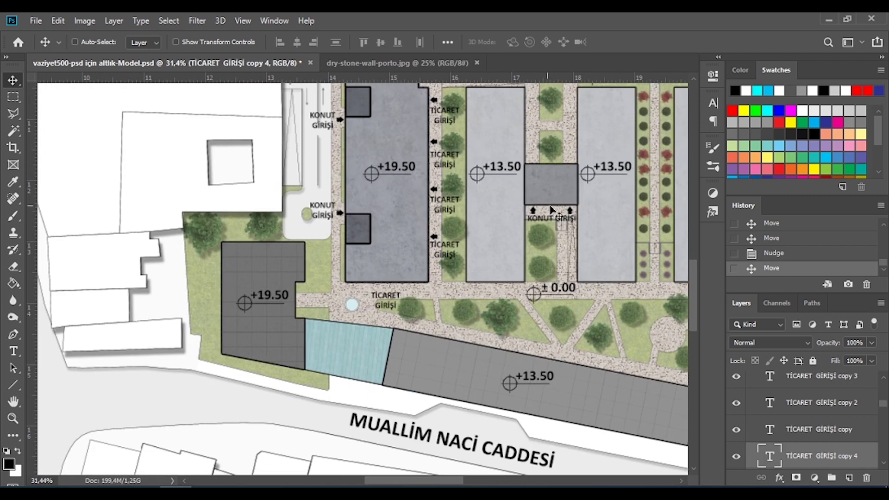
# Step: Add arrows and TİCARET GİRİŞİ labels beneath each building's southern entrance
pyautogui.moveTo(608, 290); pyautogui.dragTo(496, 310)
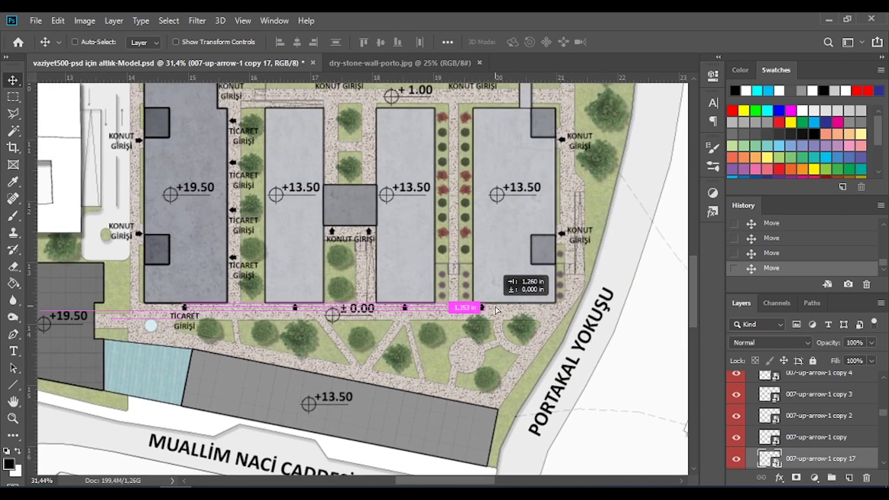
pyautogui.keyDown('ctrl'); pyautogui.click(190, 325); pyautogui.keyUp('ctrl')
pyautogui.moveTo(376, 320); pyautogui.dragTo(591, 321)
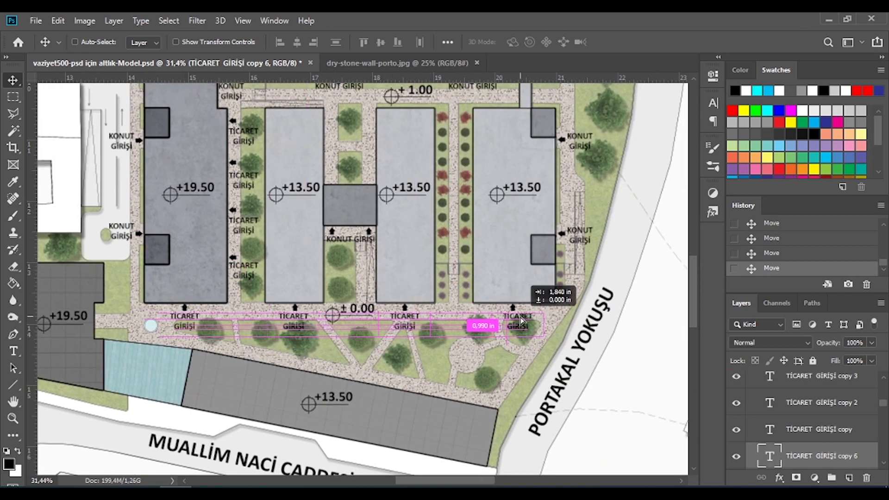
pyautogui.scroll(-3, 418, 329)
pyautogui.scroll(1, 418, 330)
pyautogui.scroll(1, 418, 329)
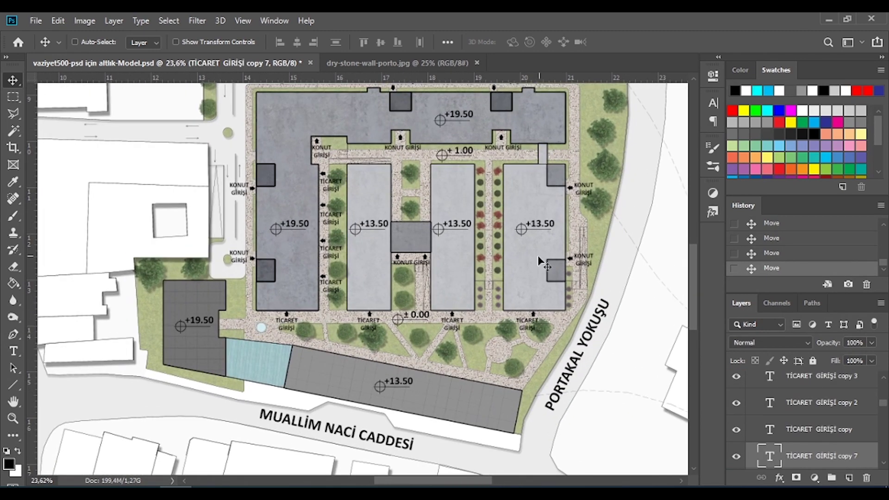
pyautogui.scroll(1, 470, 423)
pyautogui.scroll(1, 473, 427)
# Step: Copy a label and arrow beside the left building and reword it to OFİS GİRİŞİ
pyautogui.scroll(1, 476, 426)
pyautogui.rightClick(333, 296)
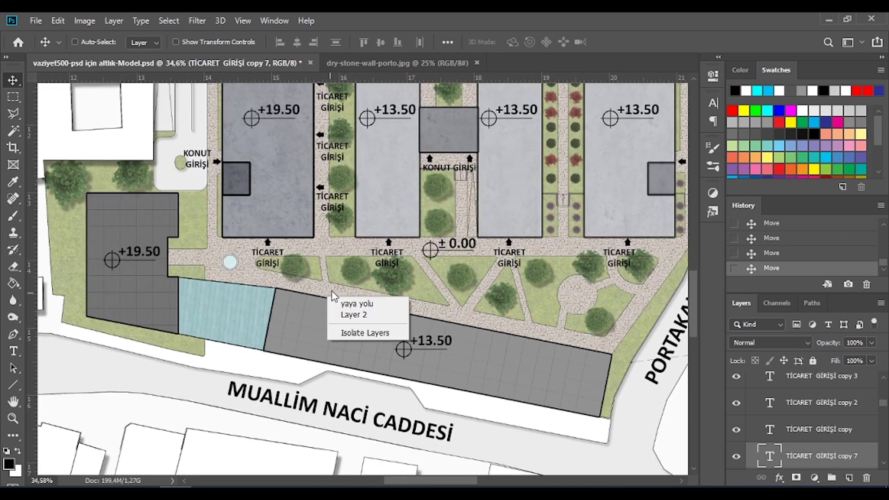
pyautogui.click(357, 303)
pyautogui.press('l')
pyautogui.scroll(1, 58, 322)
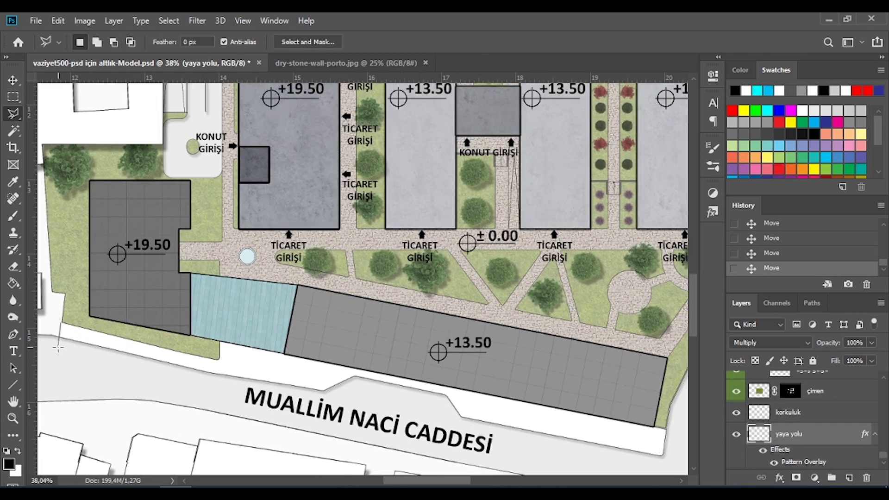
pyautogui.scroll(4, 319, 391)
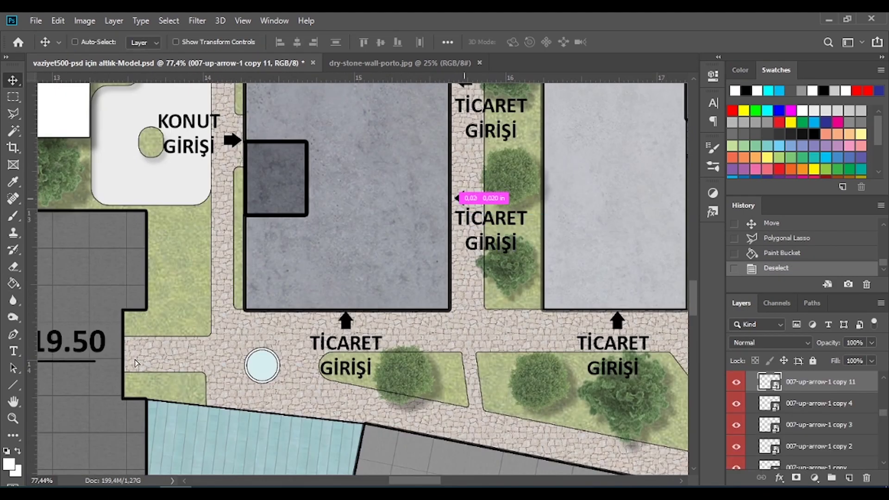
pyautogui.rightClick(352, 341)
pyautogui.moveTo(352, 352); pyautogui.dragTo(195, 366)
pyautogui.doubleClick(195, 354)
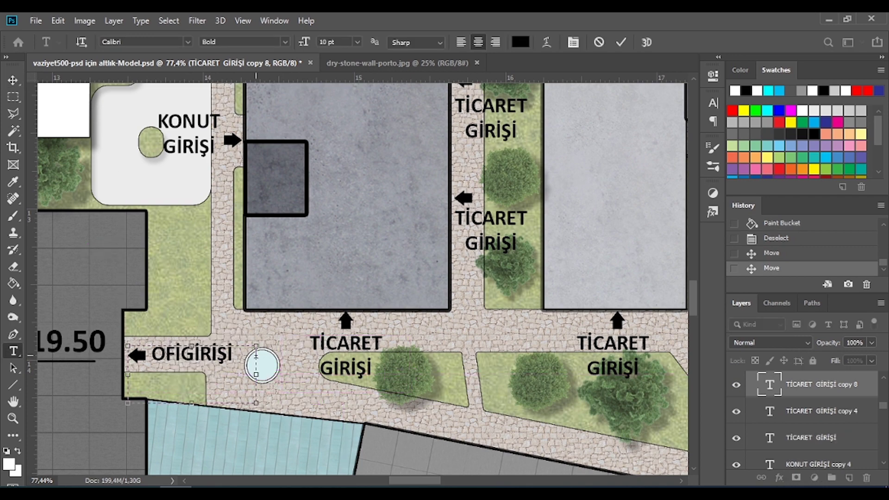
pyautogui.write('S')
pyautogui.hotkey('ctrl', 'Return')
pyautogui.click(623, 43)
pyautogui.press('v')
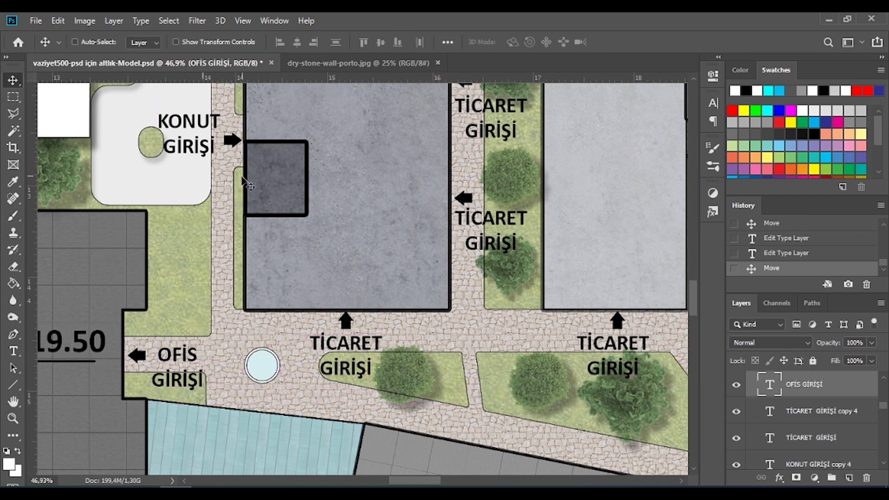
# Step: Copy arrows along the Muallim Naci Caddesi edge, rotated to face the long block
pyautogui.scroll(-5, 244, 183)
pyautogui.scroll(2, 461, 287)
pyautogui.scroll(3, 439, 422)
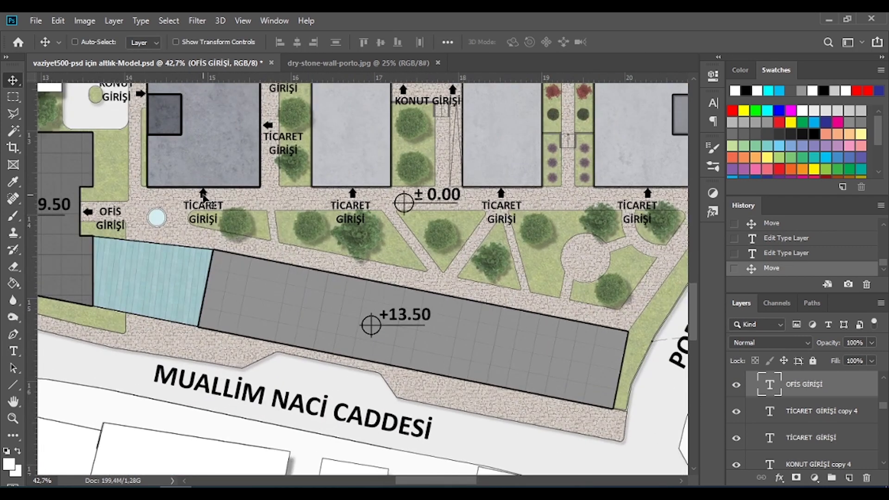
pyautogui.moveTo(213, 204); pyautogui.dragTo(234, 282)
pyautogui.hotkey('ctrl', 't')
pyautogui.scroll(1, 238, 345)
pyautogui.scroll(2, 238, 345)
pyautogui.moveTo(236, 352); pyautogui.dragTo(224, 354)
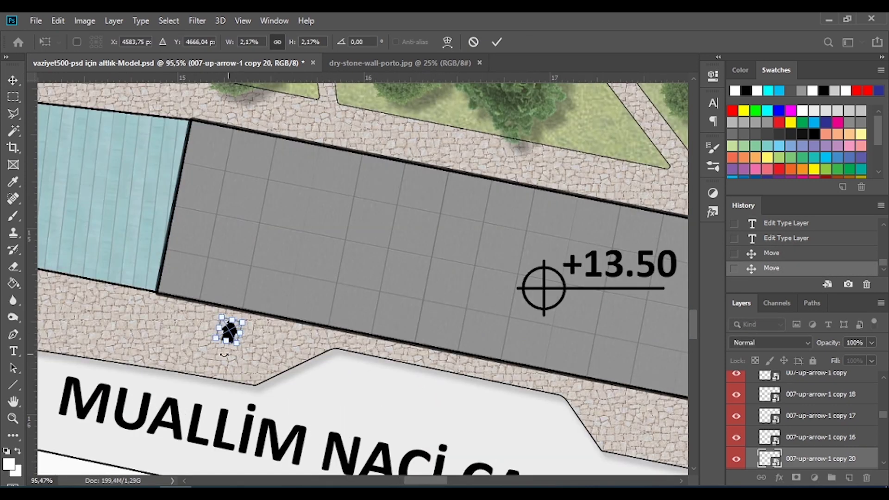
pyautogui.press('Return')
pyautogui.scroll(-2, 232, 323)
pyautogui.moveTo(232, 323); pyautogui.dragTo(519, 360)
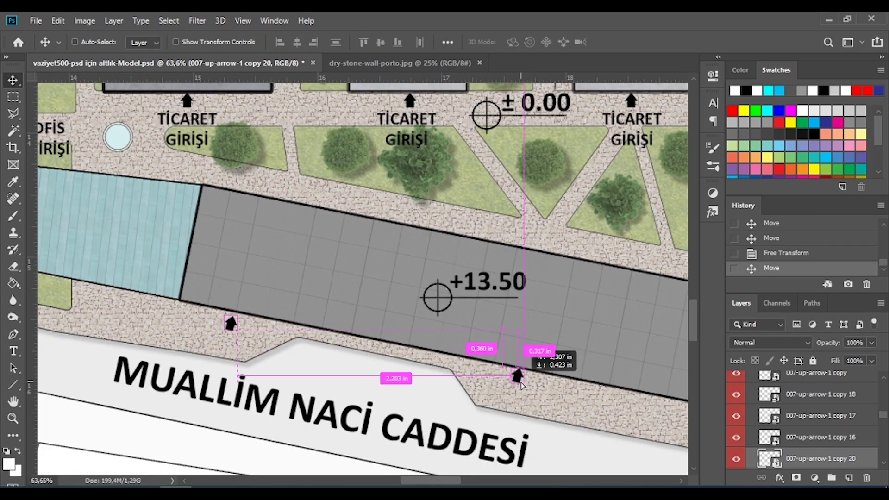
pyautogui.scroll(-1, 659, 396)
pyautogui.scroll(1, 389, 319)
pyautogui.moveTo(527, 324); pyautogui.dragTo(526, 320)
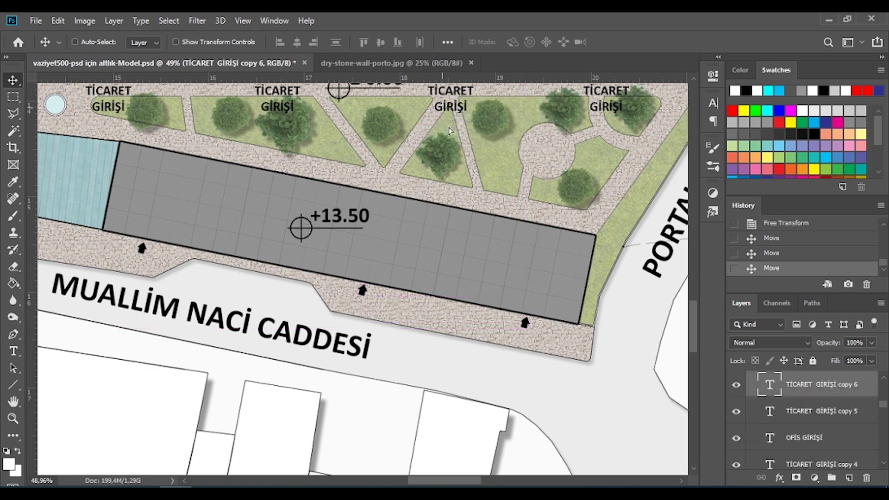
# Step: Place TİCARET GİRİŞİ labels under the street arrows
pyautogui.moveTo(526, 353); pyautogui.dragTo(133, 258)
pyautogui.scroll(-5, 509, 248)
pyautogui.keyDown('ctrl'); pyautogui.click(433, 277); pyautogui.keyUp('ctrl')
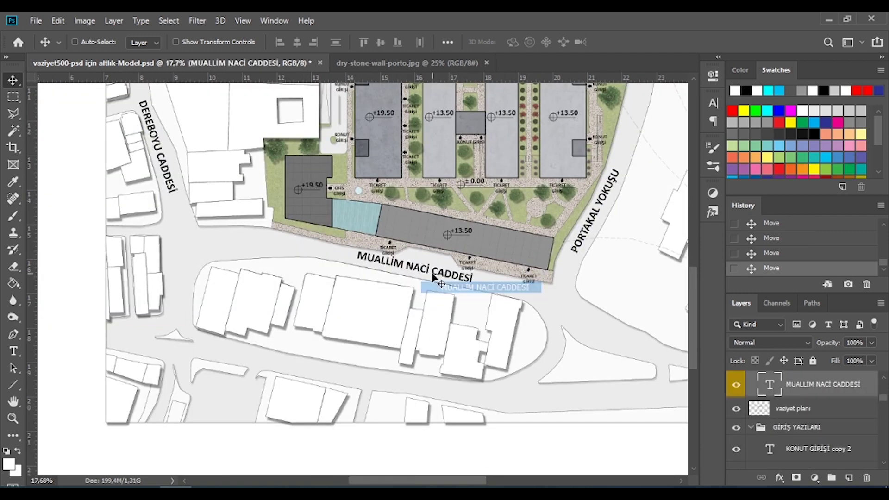
pyautogui.scroll(3, 361, 198)
pyautogui.scroll(5, 363, 312)
# Step: Copy the KONUT GİRİŞİ label as two OTOPARK GİRİŞİ labels at the car park road entrances
pyautogui.rightClick(364, 315)
pyautogui.click(416, 328)
pyautogui.moveTo(363, 316); pyautogui.dragTo(326, 250)
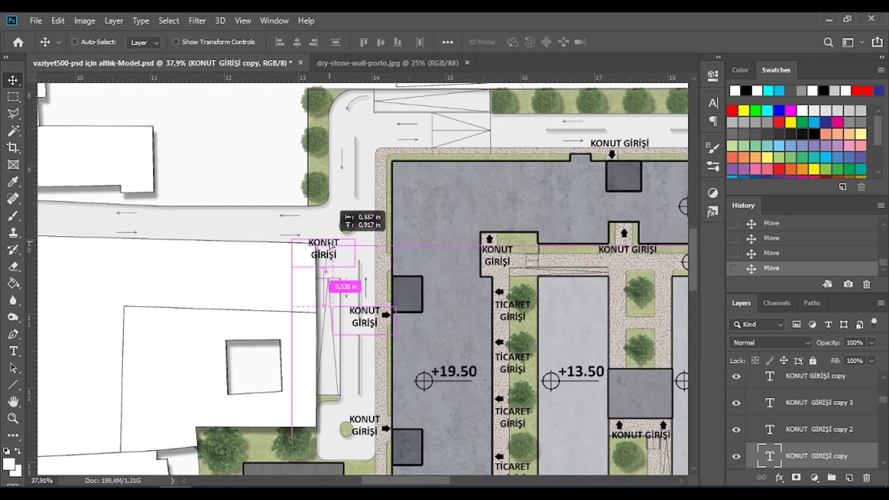
pyautogui.doubleClick(328, 253)
pyautogui.write('OTOPARK')
pyautogui.click(620, 42)
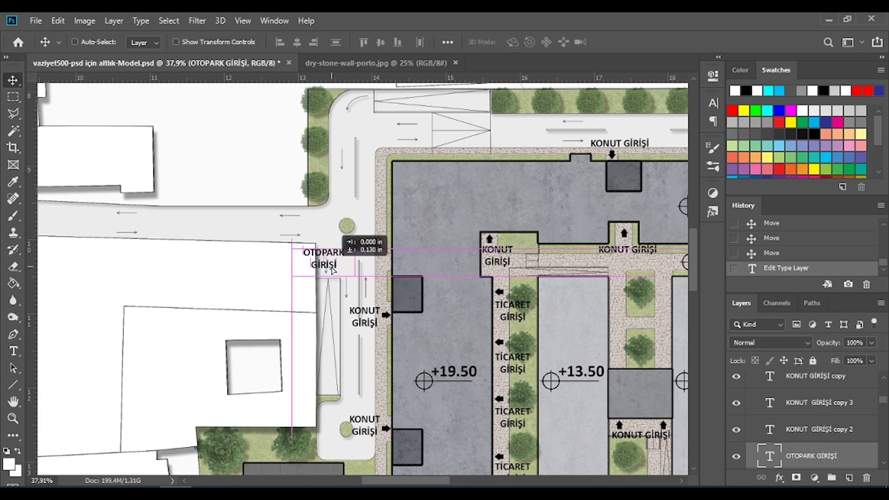
pyautogui.scroll(2, 333, 245)
pyautogui.moveTo(306, 335); pyautogui.dragTo(334, 178)
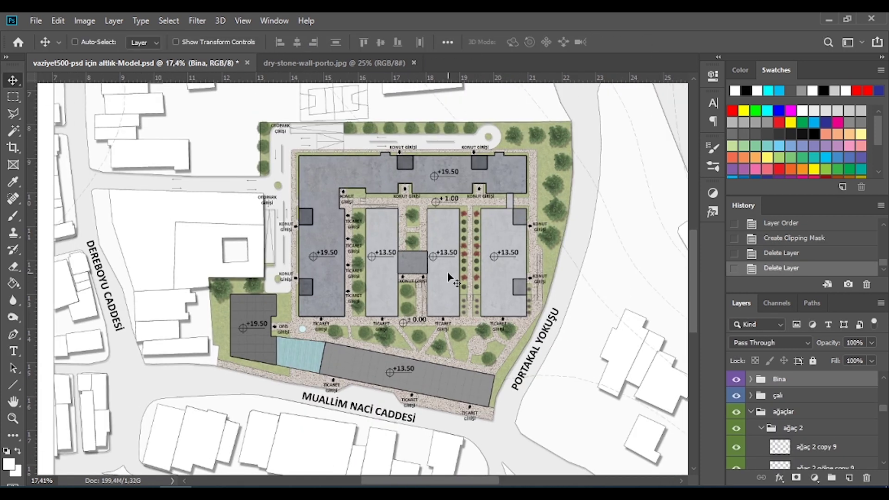
# Step: Give the first building block a darker, more distant drop shadow with wider spread
pyautogui.doubleClick(840, 434)
pyautogui.click(415, 371)
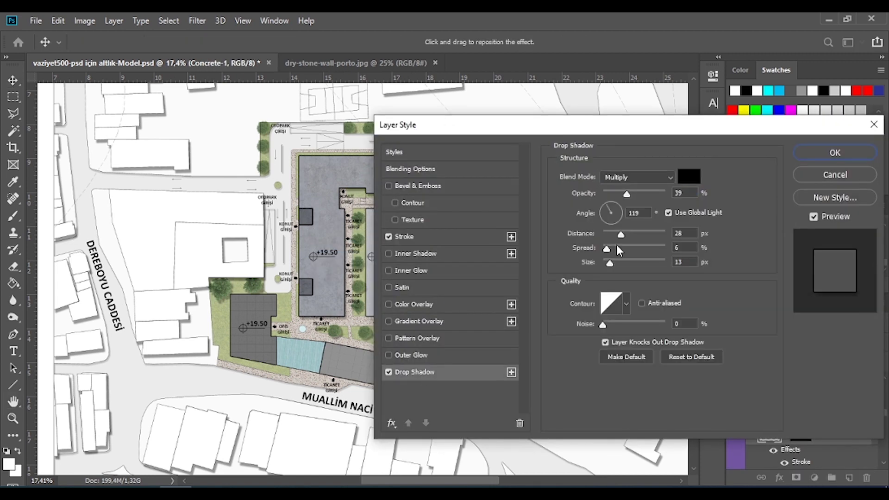
pyautogui.moveTo(607, 249); pyautogui.dragTo(607, 263)
pyautogui.moveTo(625, 234); pyautogui.dragTo(636, 234)
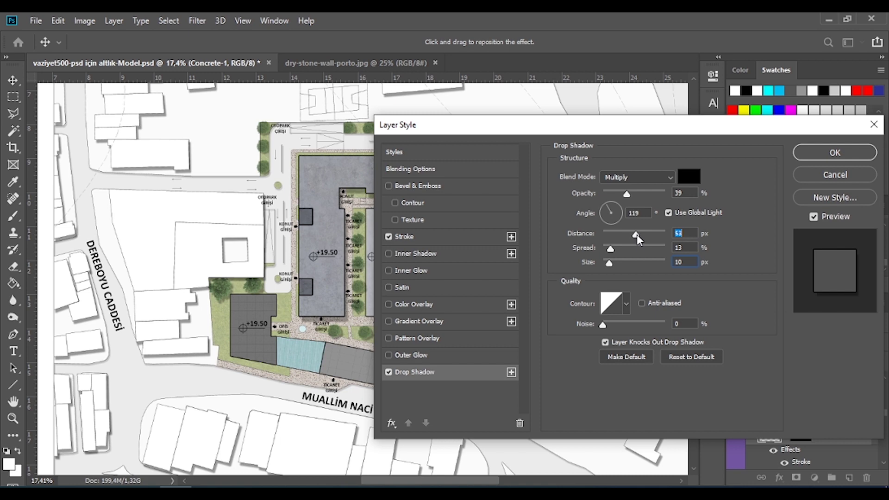
pyautogui.moveTo(626, 194); pyautogui.dragTo(638, 194)
pyautogui.click(636, 235)
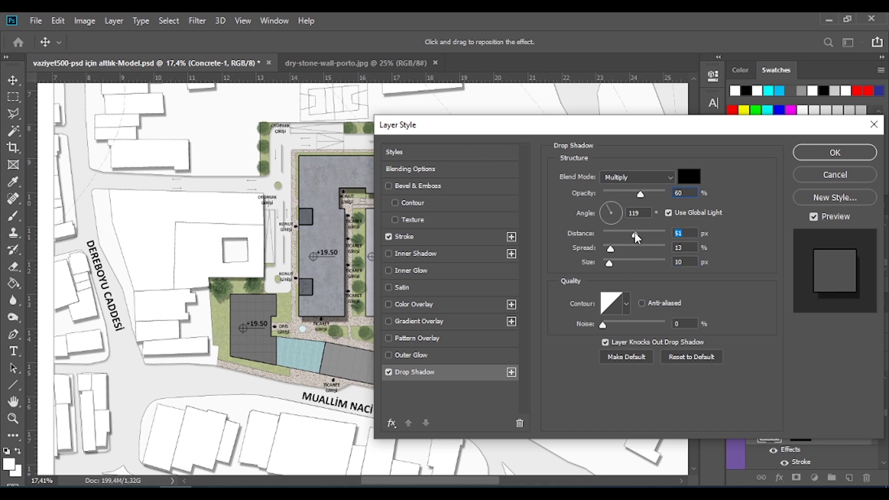
pyautogui.press('Return')
# Step: Lighten the roof block's drop shadow slightly and reorder the roof layer in the stack
pyautogui.rightClick(411, 299)
pyautogui.click(419, 312)
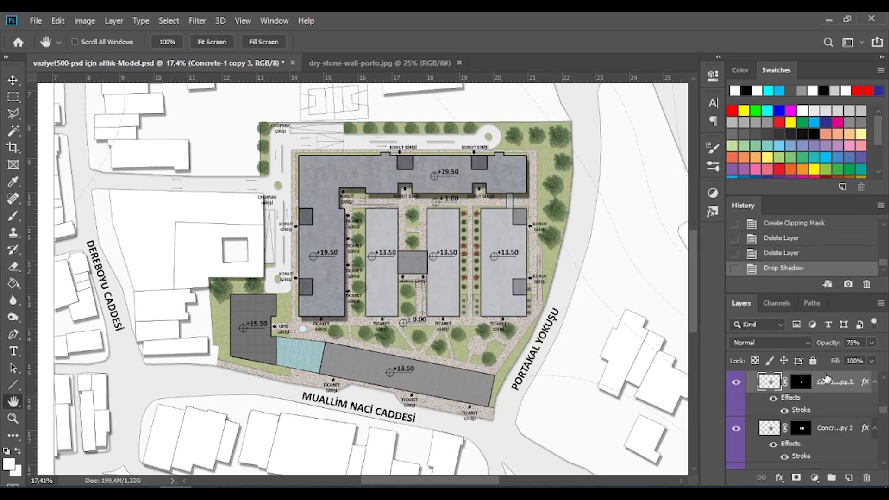
pyautogui.doubleClick(826, 378)
pyautogui.click(545, 368)
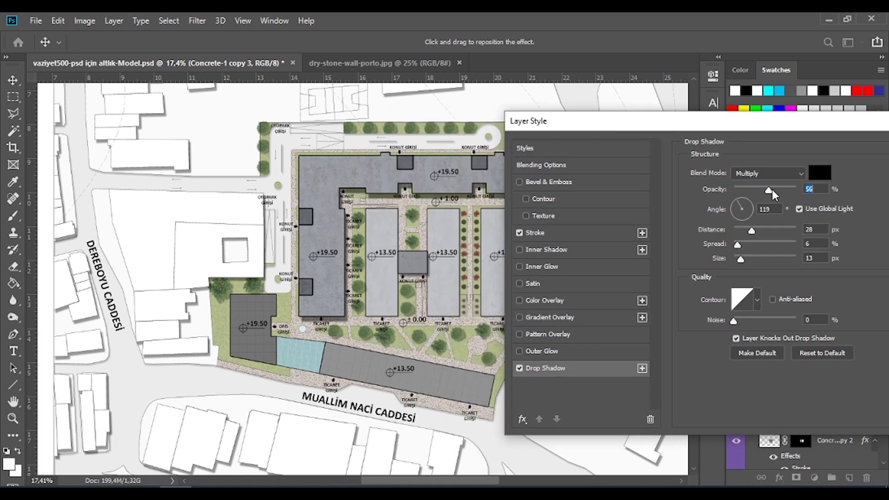
pyautogui.moveTo(771, 190); pyautogui.dragTo(765, 188)
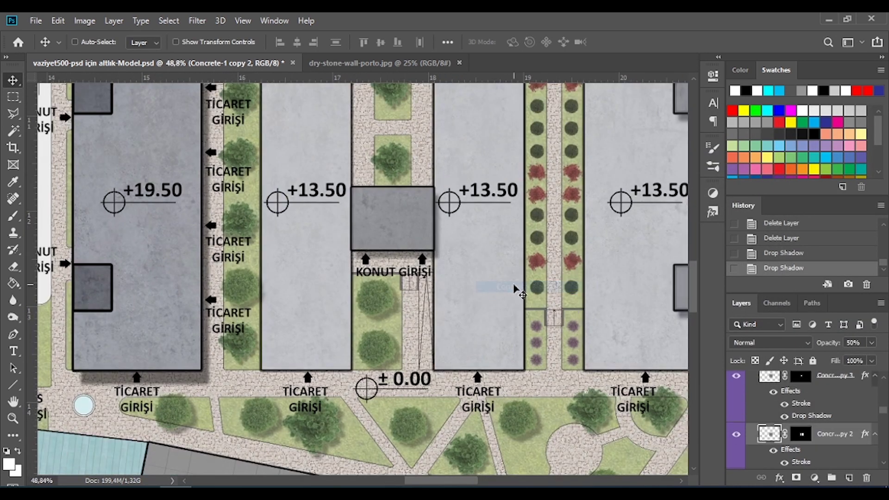
pyautogui.moveTo(517, 291)
pyautogui.mouseDown()
pyautogui.moveTo(810, 403)
pyautogui.moveTo(814, 432)
pyautogui.mouseUp()
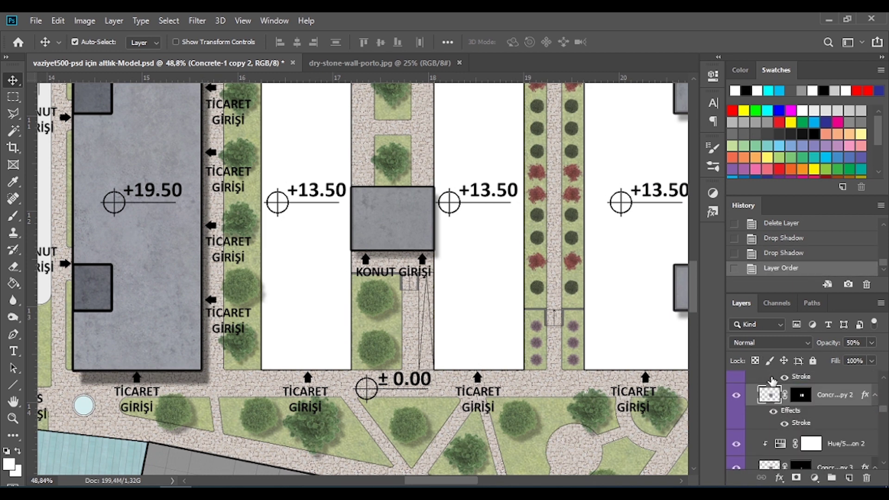
# Step: Toggle layer visibility to identify the square block's layer
pyautogui.click(736, 423)
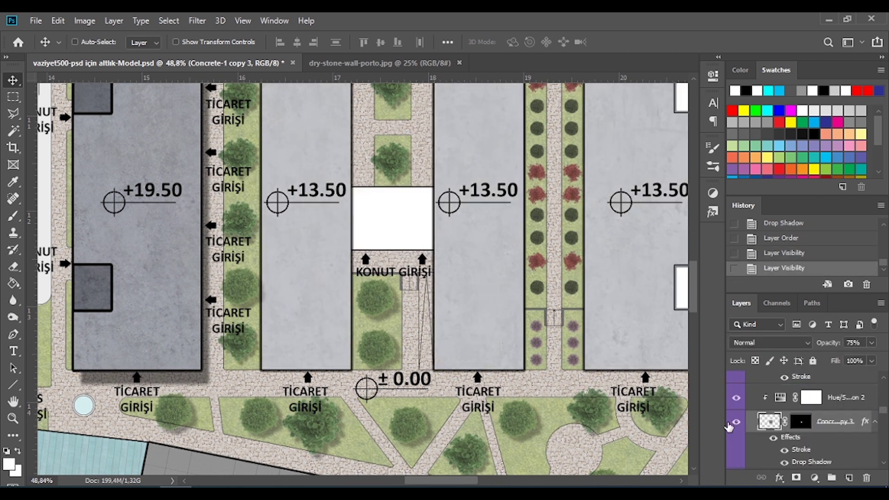
pyautogui.rightClick(472, 261)
pyautogui.click(502, 280)
pyautogui.click(736, 433)
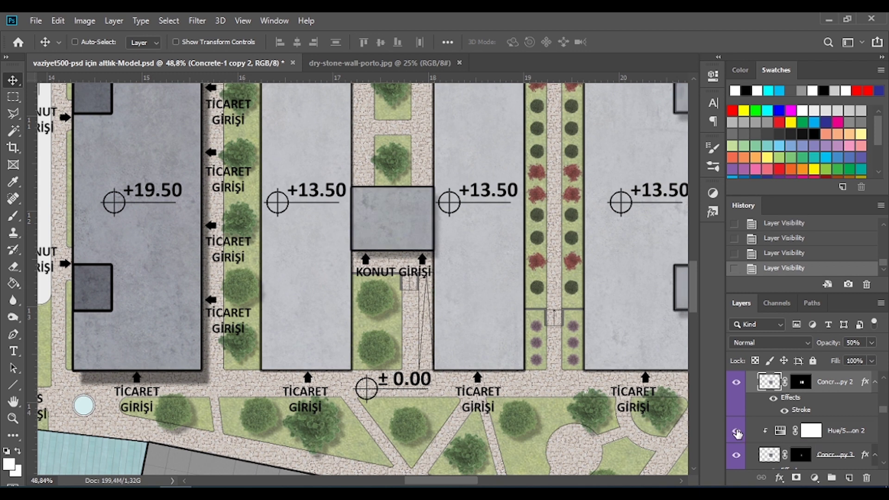
pyautogui.scroll(1, 736, 430)
pyautogui.click(734, 404)
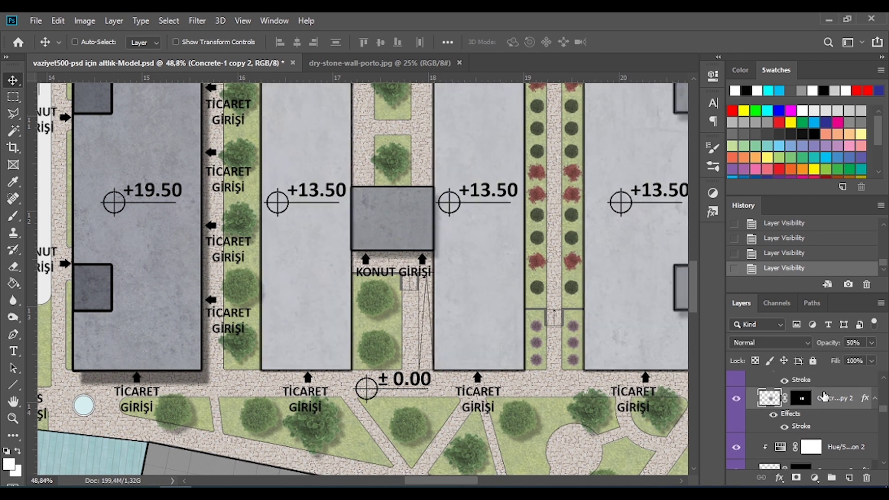
# Step: Make the square block's drop shadow darker and longer, at about 59% opacity
pyautogui.doubleClick(828, 405)
pyautogui.click(308, 371)
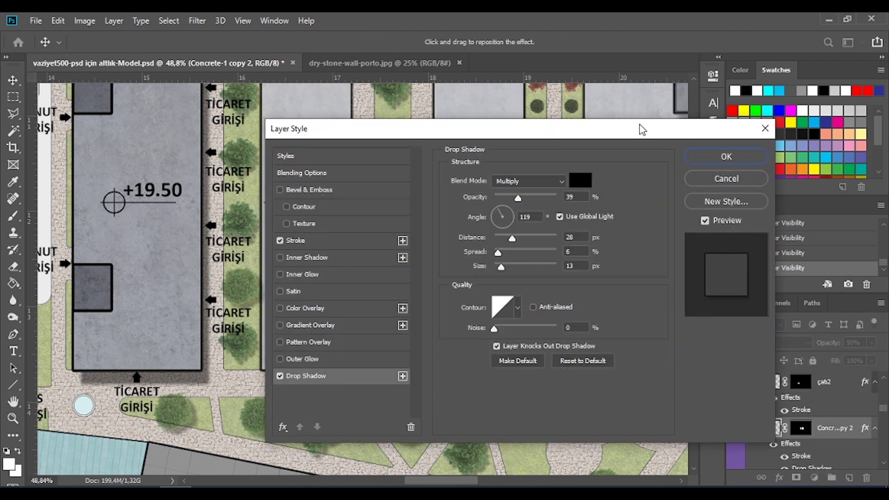
pyautogui.moveTo(641, 129); pyautogui.dragTo(850, 124)
pyautogui.moveTo(723, 234); pyautogui.dragTo(722, 235)
pyautogui.moveTo(729, 194); pyautogui.dragTo(742, 195)
pyautogui.moveTo(722, 234)
pyautogui.mouseDown()
pyautogui.moveTo(739, 237)
pyautogui.moveTo(723, 237)
pyautogui.mouseUp()
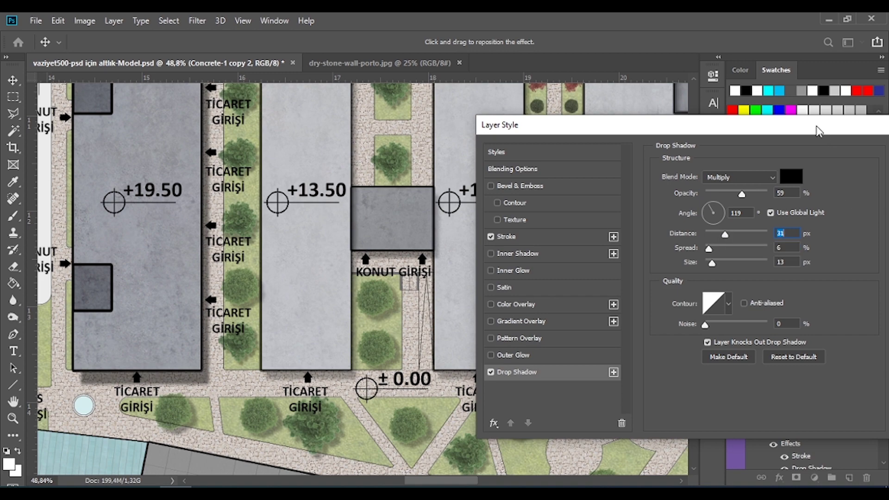
pyautogui.press('Return')
pyautogui.scroll(-1, 436, 269)
# Step: Reorder the building block layers within the Bina group
pyautogui.rightClick(623, 313)
pyautogui.click(623, 311)
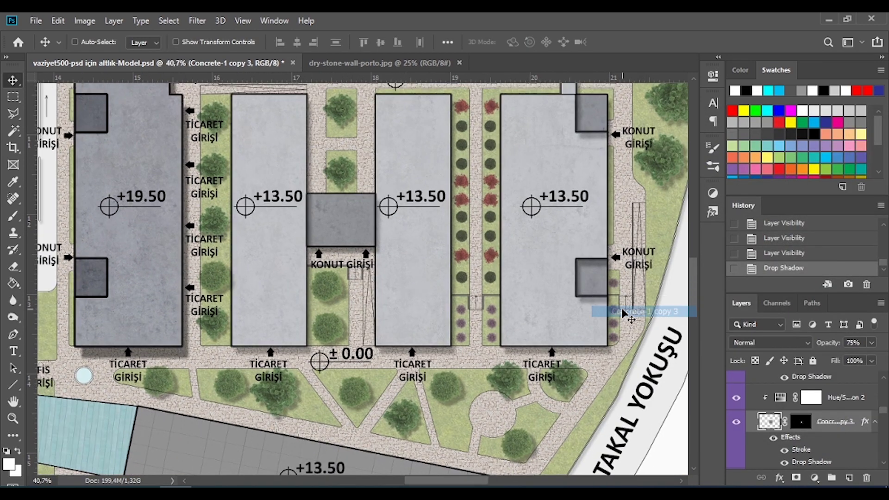
pyautogui.moveTo(837, 400); pyautogui.dragTo(802, 406)
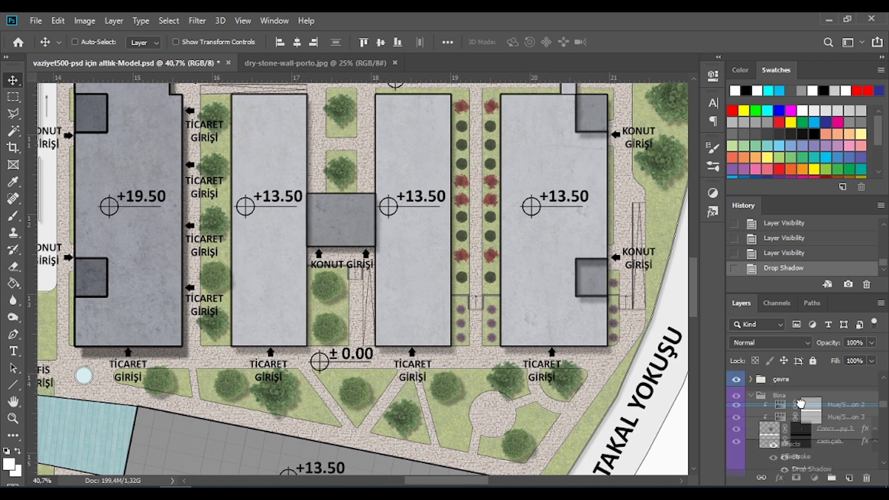
pyautogui.scroll(-1, 799, 444)
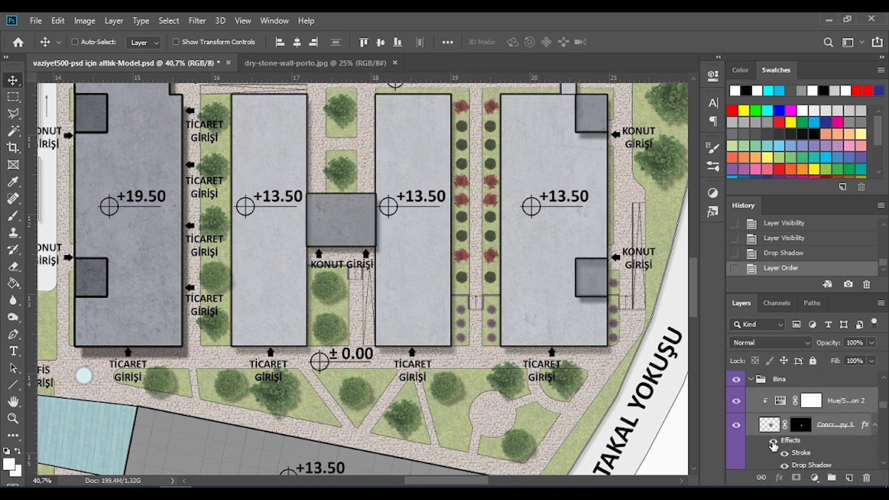
pyautogui.scroll(-3, 438, 173)
# Step: Add a drop shadow to the large L-shaped building's Concrete-1 copy layer
pyautogui.rightClick(438, 173)
pyautogui.click(488, 199)
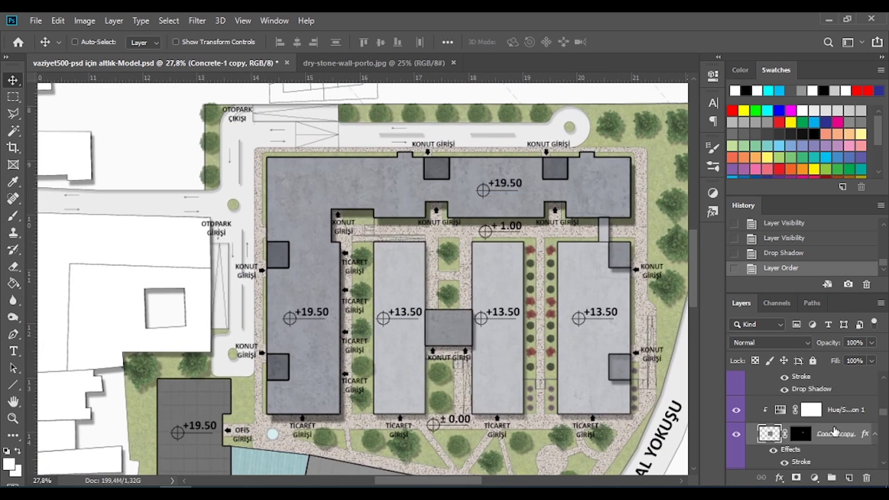
pyautogui.doubleClick(817, 415)
pyautogui.press('Escape')
pyautogui.doubleClick(817, 414)
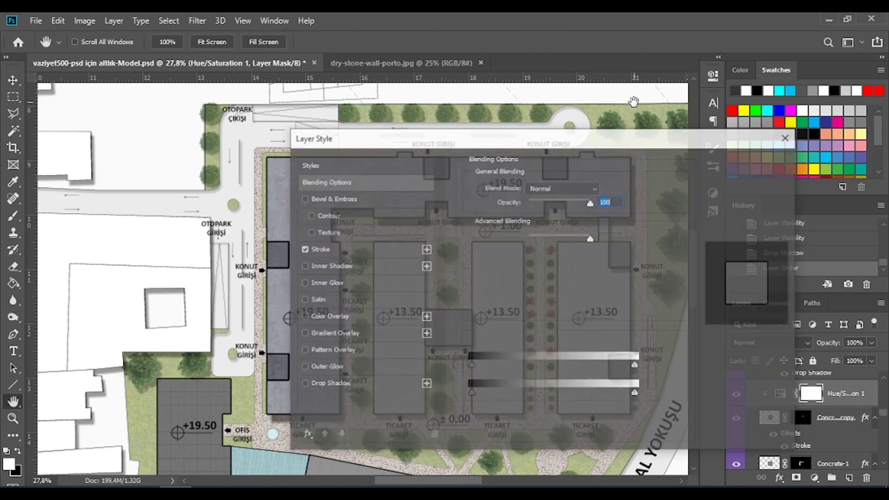
pyautogui.press('Escape')
pyautogui.doubleClick(817, 417)
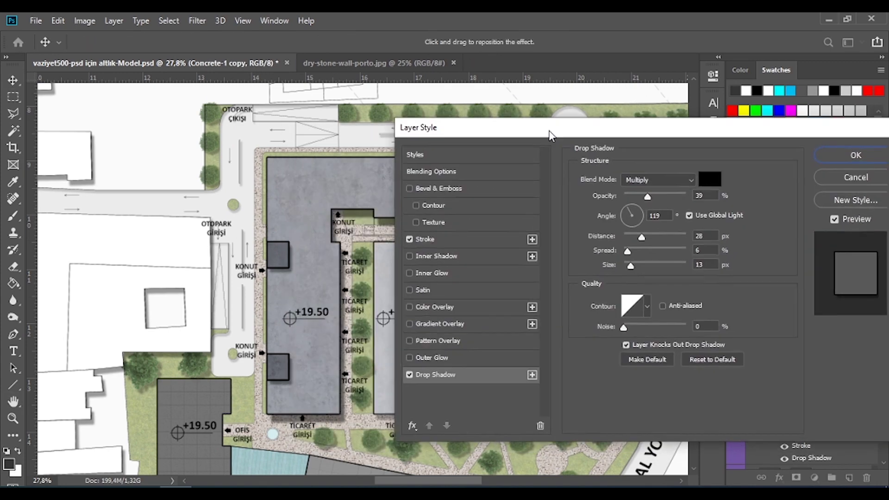
pyautogui.click(746, 146)
pyautogui.scroll(-2, 375, 439)
pyautogui.scroll(2, 375, 436)
# Step: Give the çatı2 roof layer a drop shadow and reposition it in the layer stack
pyautogui.rightClick(308, 363)
pyautogui.click(324, 382)
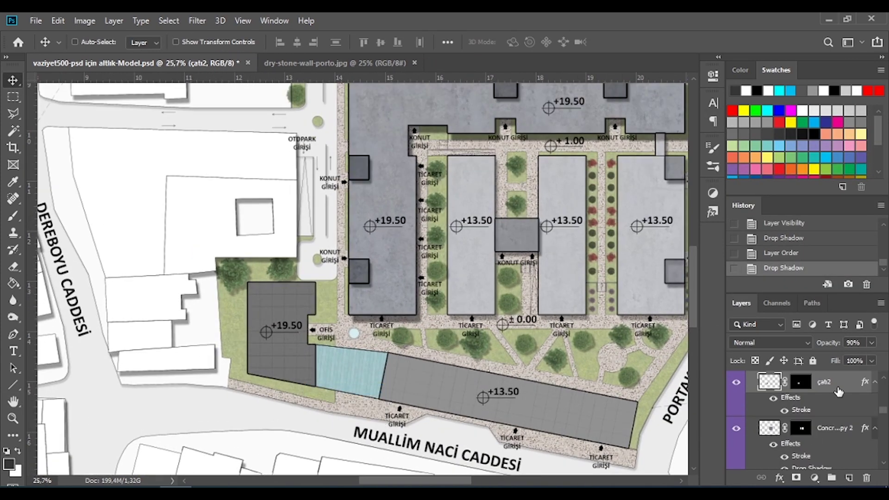
pyautogui.doubleClick(834, 392)
pyautogui.click(832, 158)
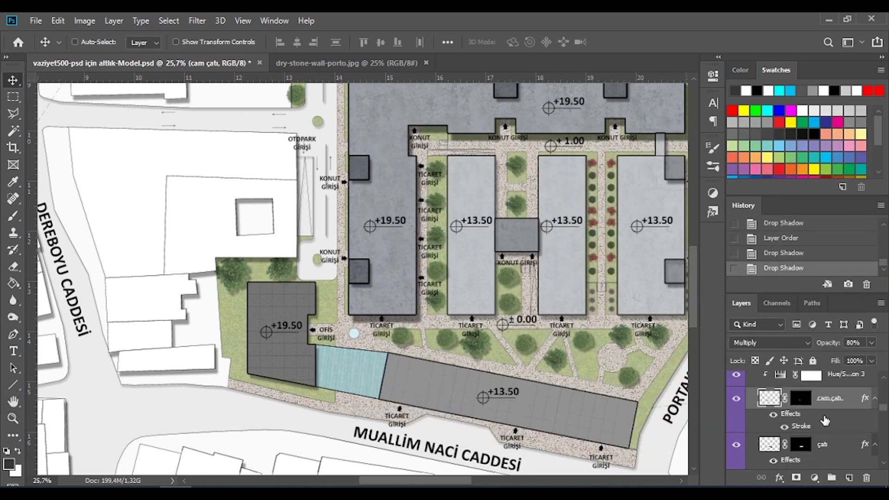
pyautogui.moveTo(811, 428)
pyautogui.mouseDown()
pyautogui.moveTo(822, 436)
pyautogui.moveTo(832, 397)
pyautogui.mouseUp()
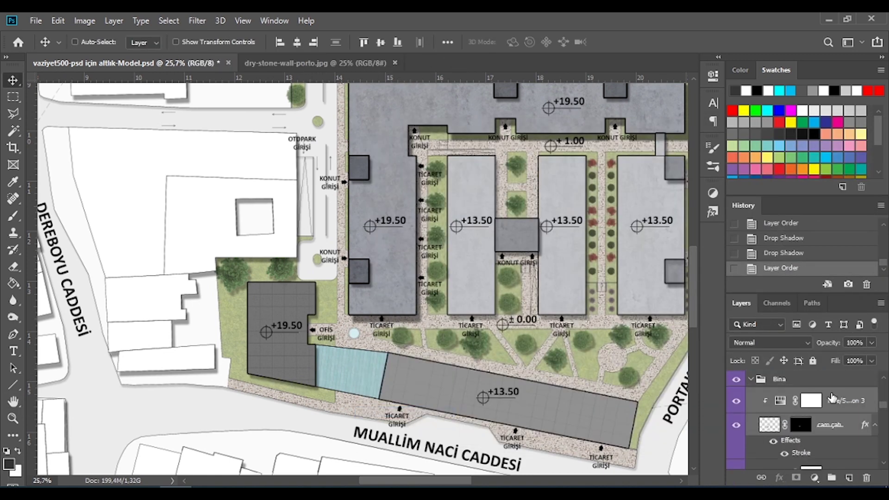
# Step: Identify the cam çatı and çatı roof layers and add a drop shadow to çatı
pyautogui.rightClick(347, 368)
pyautogui.click(366, 388)
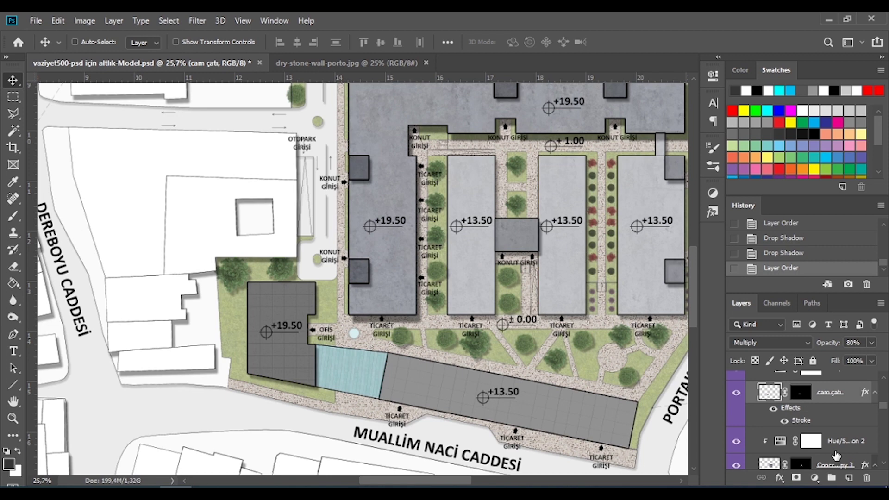
pyautogui.click(315, 383)
pyautogui.click(846, 390)
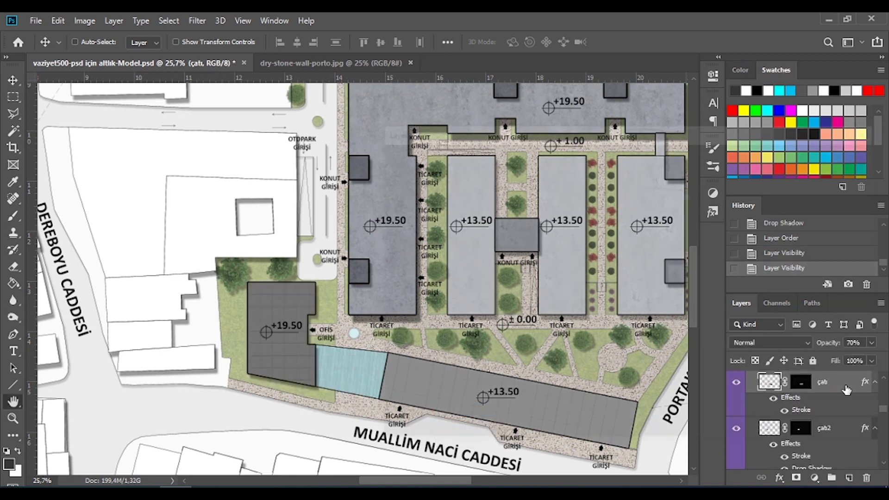
pyautogui.doubleClick(846, 390)
pyautogui.press('Return')
pyautogui.scroll(2, 363, 278)
# Step: Review and confirm the çatı2 roof's drop shadow settings
pyautogui.click(845, 428)
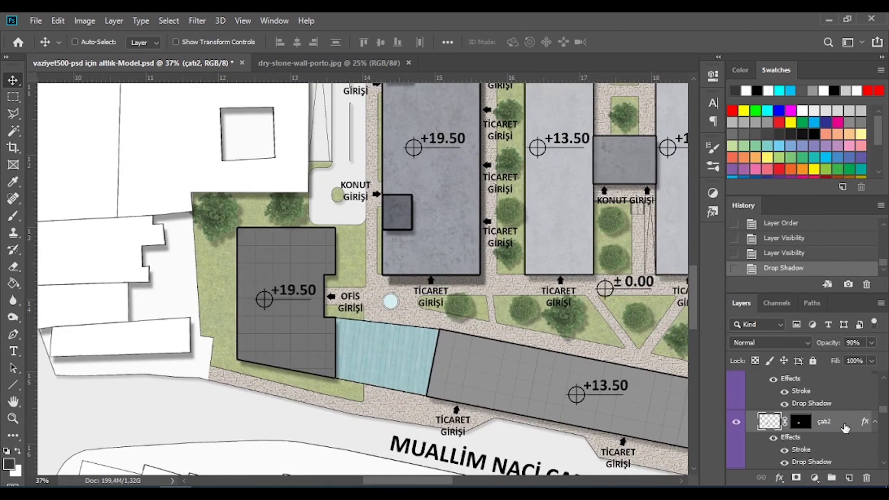
pyautogui.doubleClick(846, 428)
pyautogui.click(414, 376)
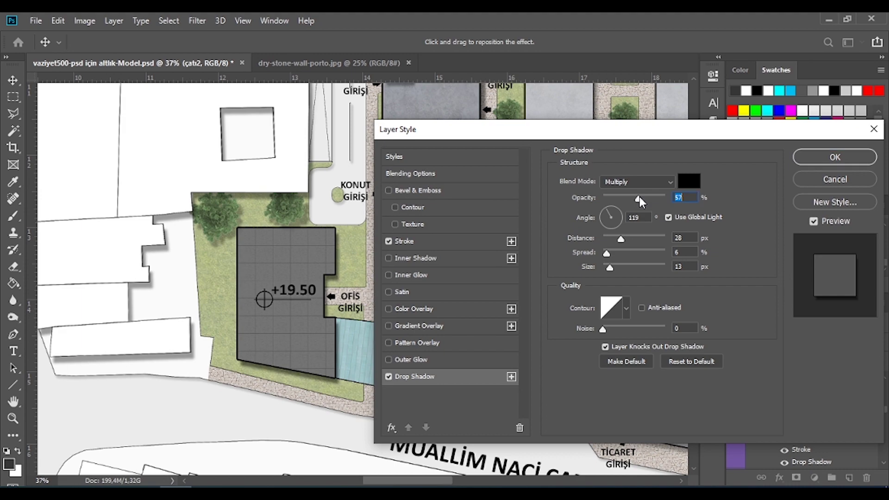
pyautogui.click(835, 156)
pyautogui.scroll(1, 380, 349)
# Step: Slightly adjust the drop shadow on the long çatı roof
pyautogui.rightClick(380, 350)
pyautogui.click(408, 377)
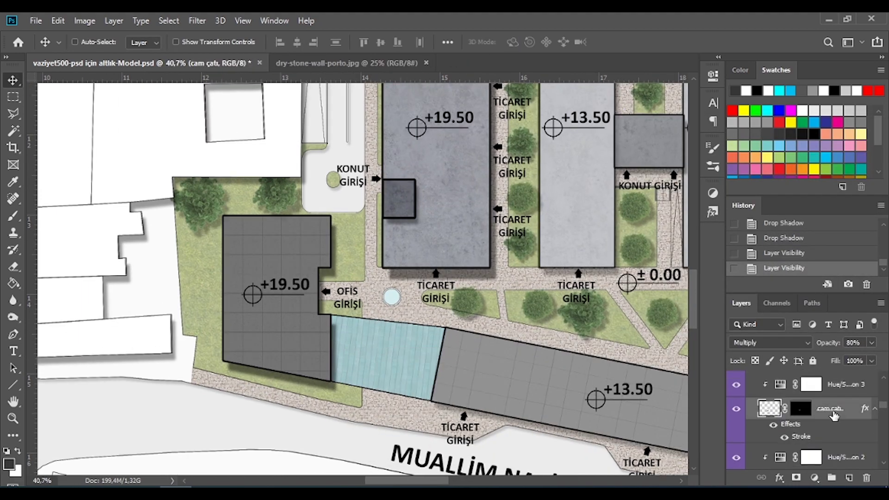
pyautogui.scroll(-3, 663, 239)
pyautogui.scroll(3, 403, 328)
pyautogui.rightClick(403, 327)
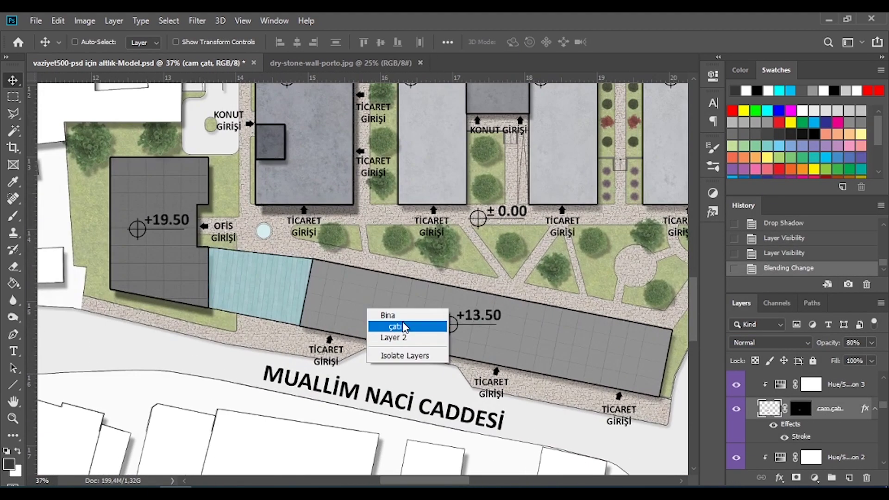
pyautogui.click(403, 327)
pyautogui.click(414, 377)
pyautogui.moveTo(637, 199); pyautogui.dragTo(640, 199)
pyautogui.press('Return')
# Step: Check the çatı2 style and confirm the square block's drop shadow settings
pyautogui.rightClick(452, 164)
pyautogui.click(496, 178)
pyautogui.doubleClick(826, 382)
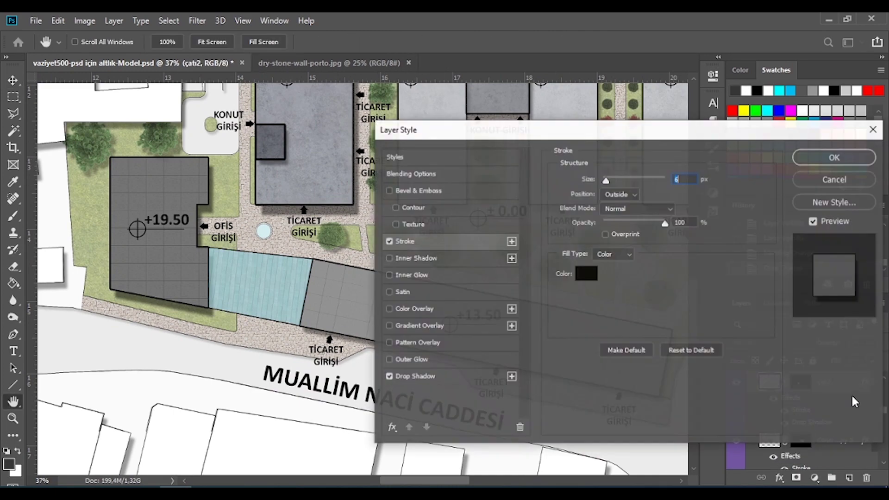
pyautogui.press('Escape')
pyautogui.rightClick(441, 145)
pyautogui.click(484, 159)
pyautogui.doubleClick(815, 435)
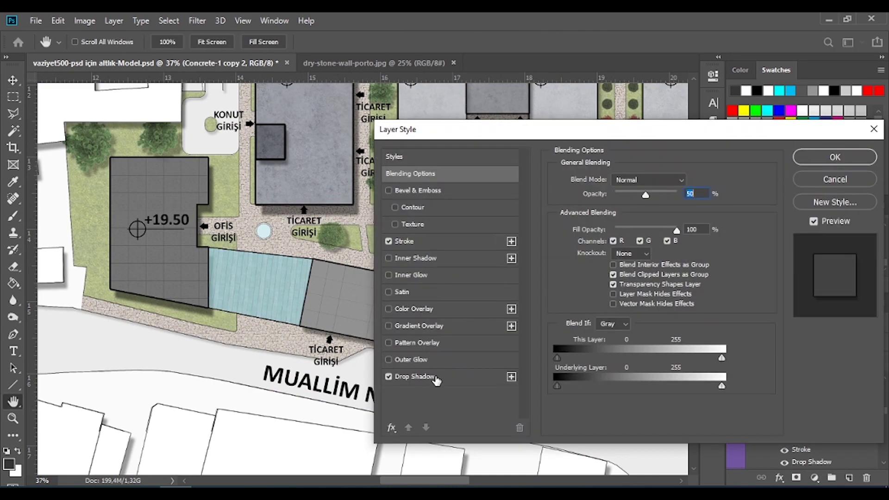
pyautogui.doubleClick(687, 197)
pyautogui.click(853, 157)
# Step: Confirm the drop shadow on the tall Concrete-1 building
pyautogui.rightClick(335, 186)
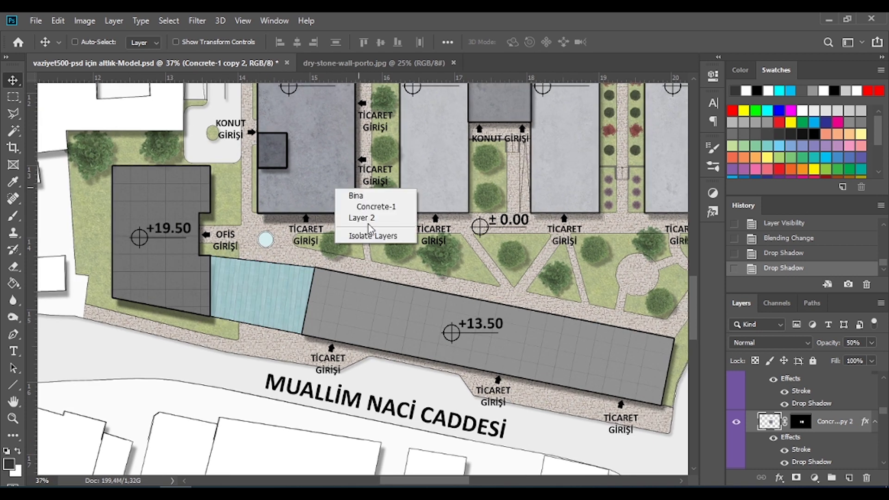
pyautogui.click(361, 204)
pyautogui.doubleClick(811, 462)
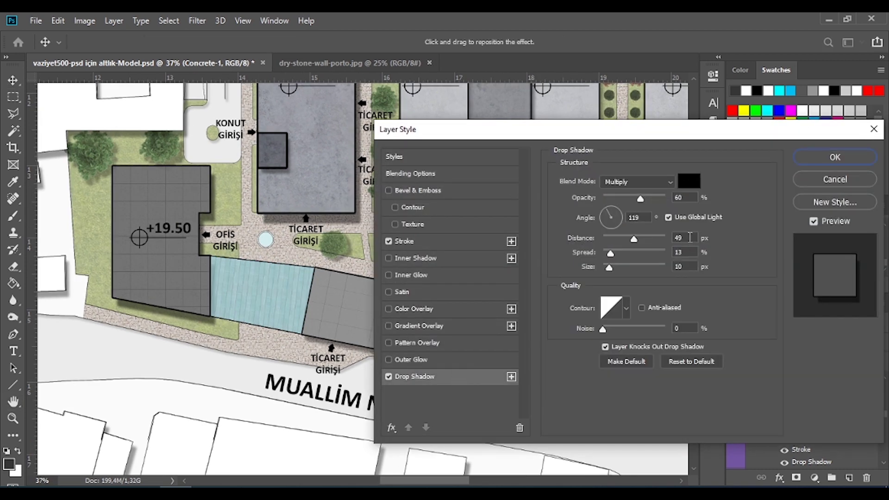
pyautogui.press('Return')
# Step: Set the Concrete-1 copy 2 shadow and opacity, then zoom out to the whole site plan
pyautogui.rightClick(436, 195)
pyautogui.click(486, 222)
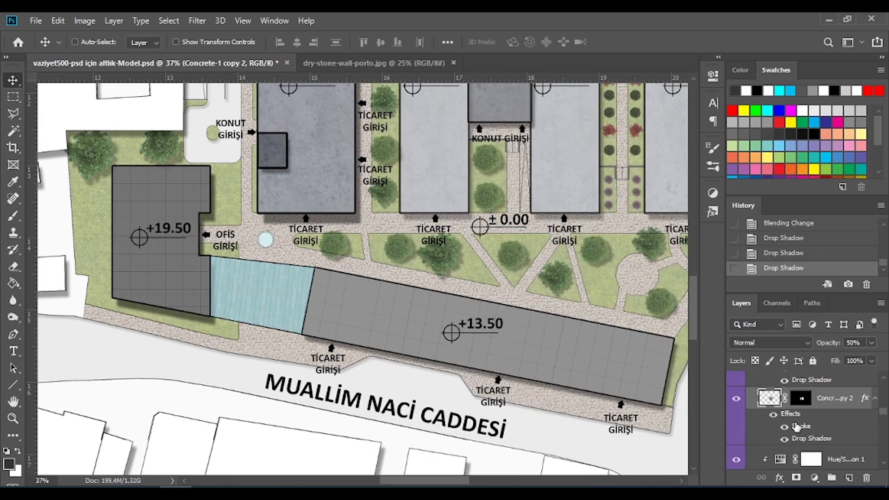
pyautogui.doubleClick(820, 408)
pyautogui.click(417, 378)
pyautogui.moveTo(509, 131); pyautogui.dragTo(596, 120)
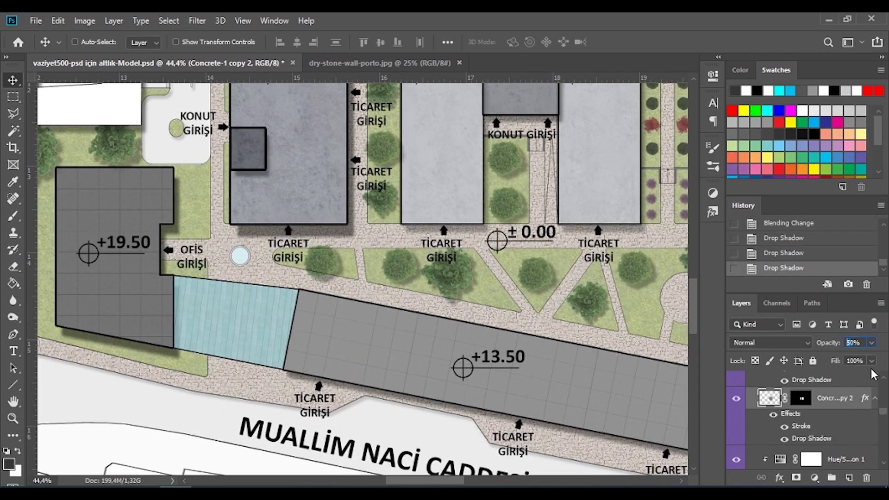
pyautogui.press('Return')
pyautogui.hotkey('ctrl', '-')
pyautogui.hotkey('ctrl', '-')
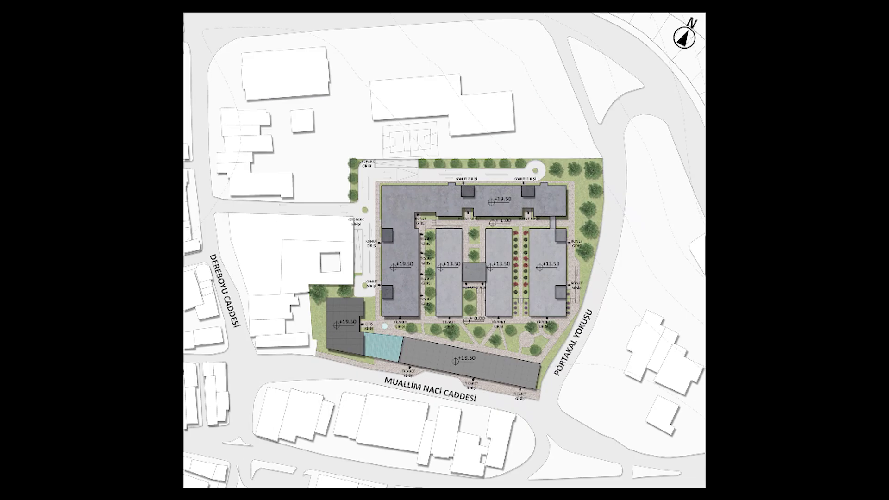